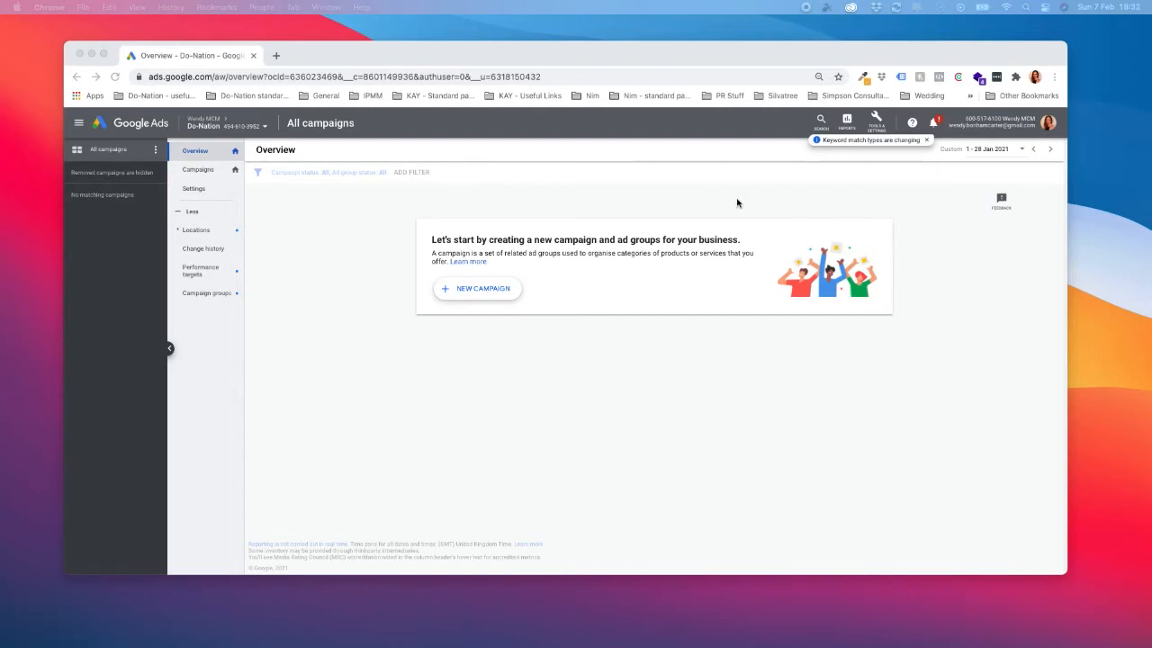
Start creating a new campaign from the account's campaigns overview.
left_click(185, 172)
left_click(199, 172)
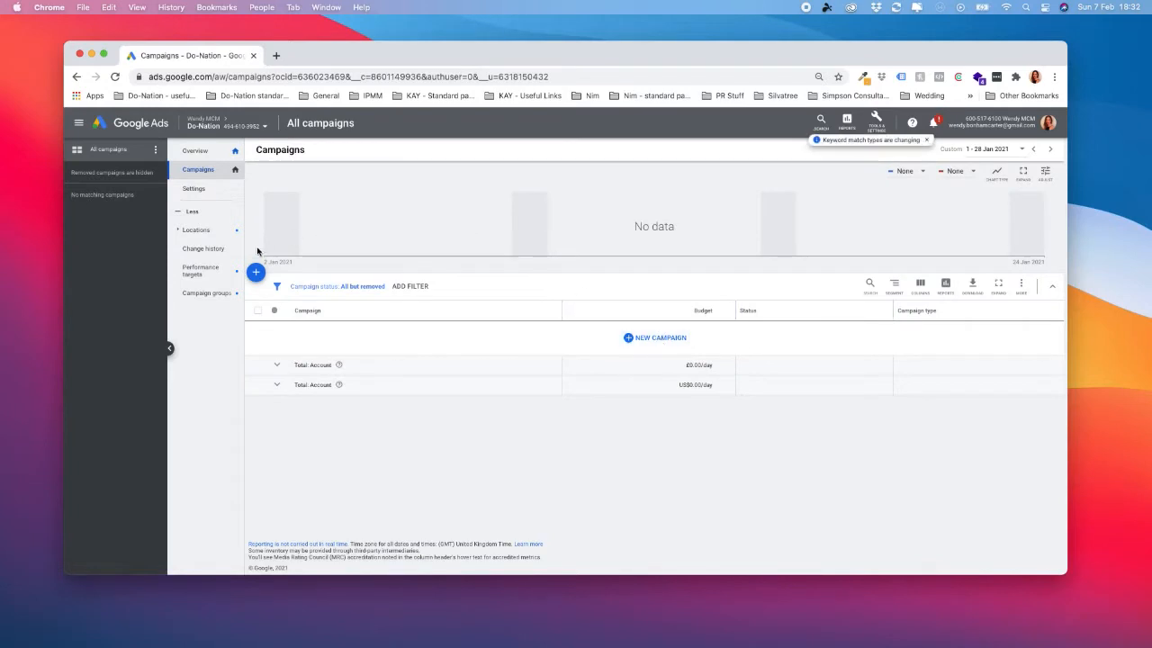
left_click(656, 342)
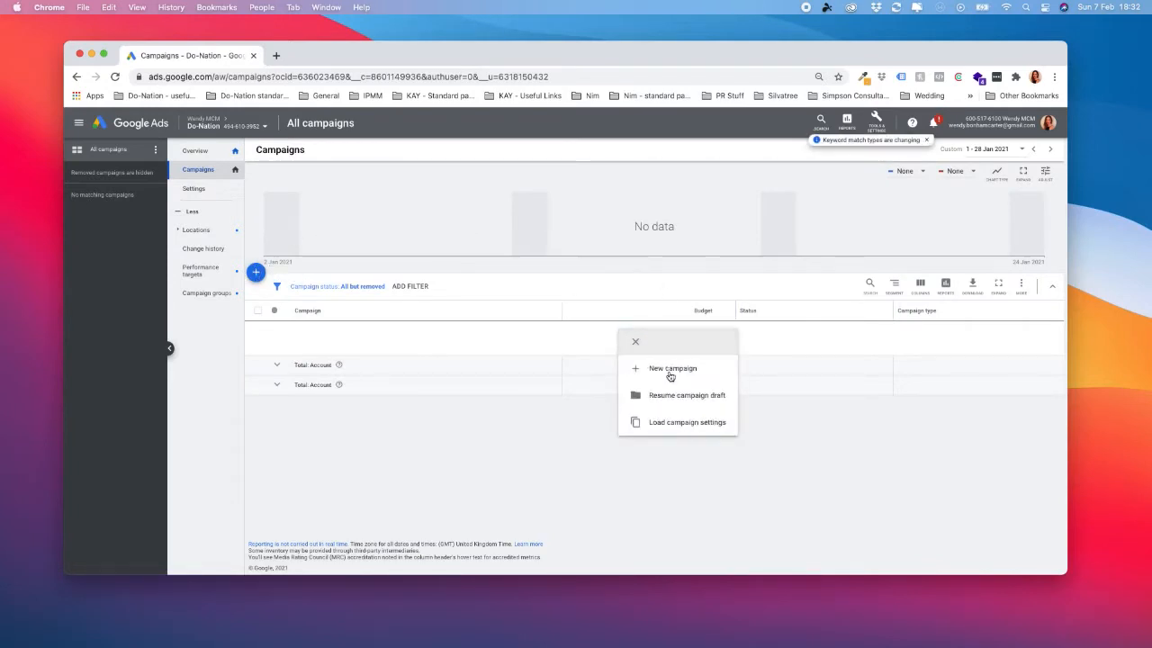
left_click(686, 370)
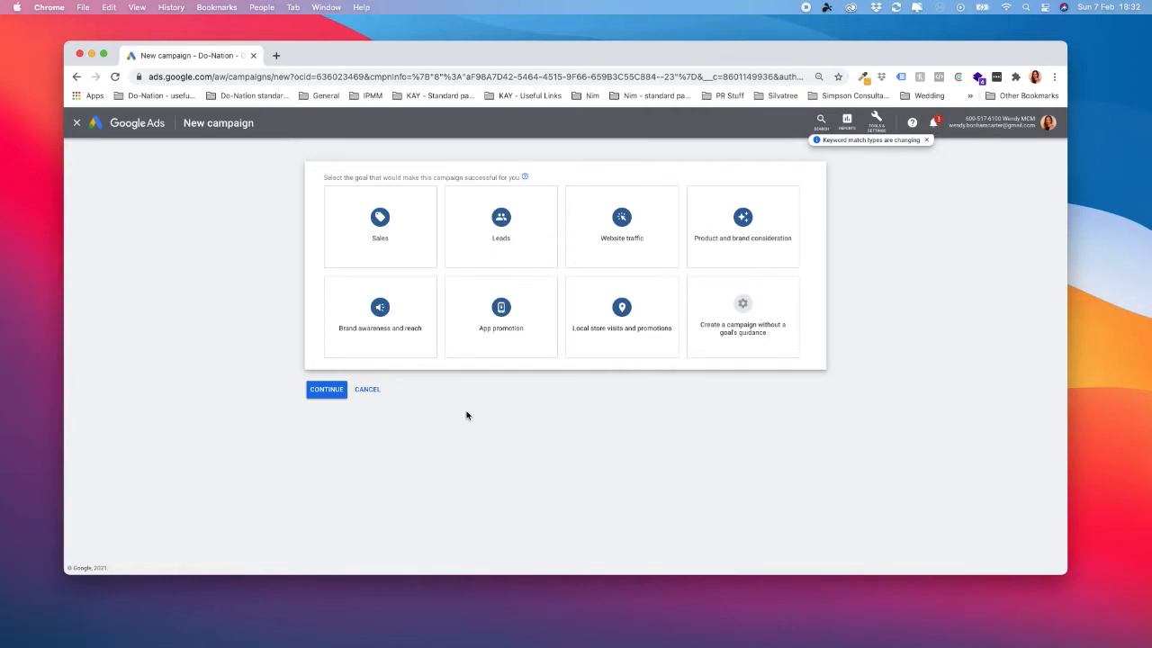
Choose Website traffic as the campaign goal and Search as the campaign type.
mouse_move(607, 231)
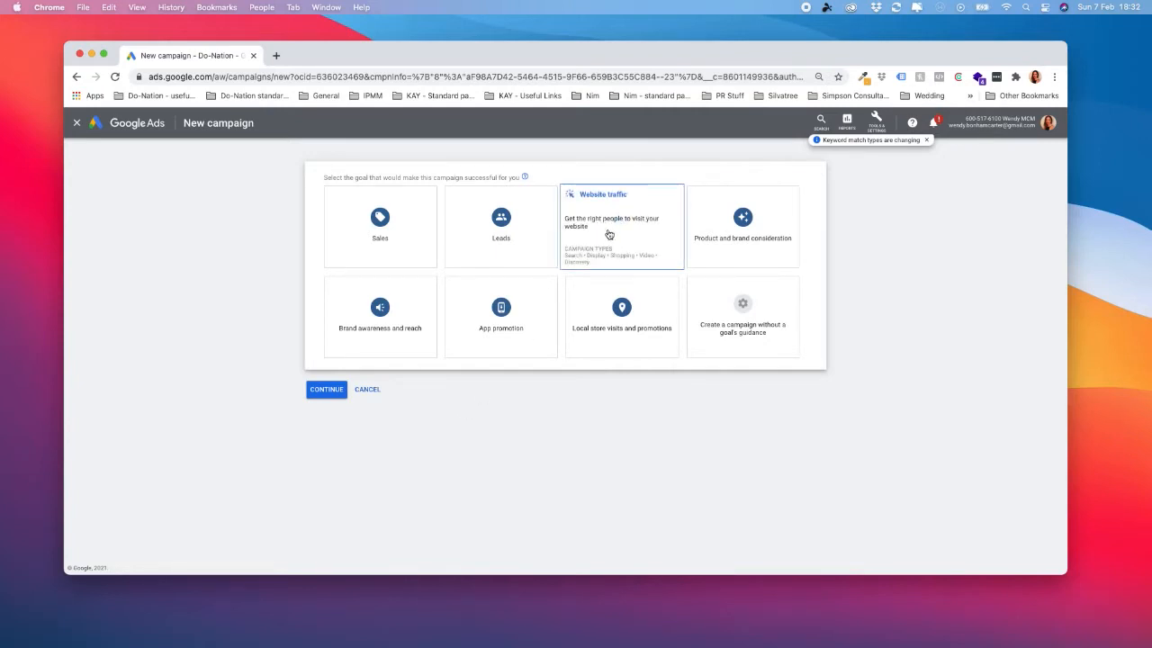
left_click(620, 226)
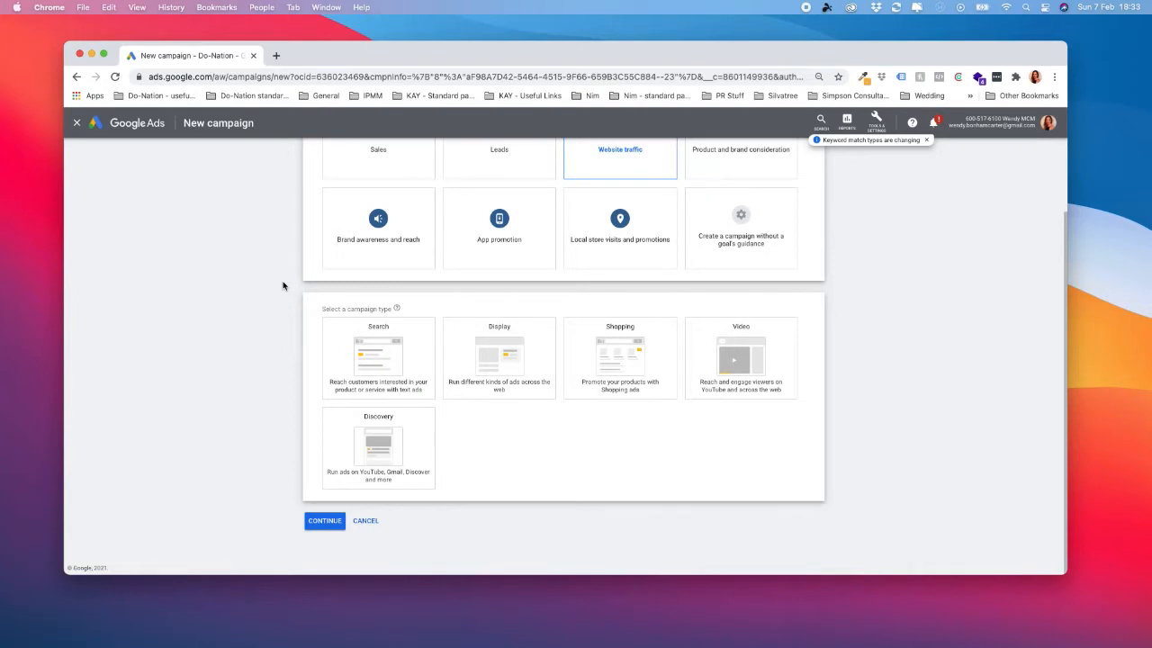
mouse_move(386, 335)
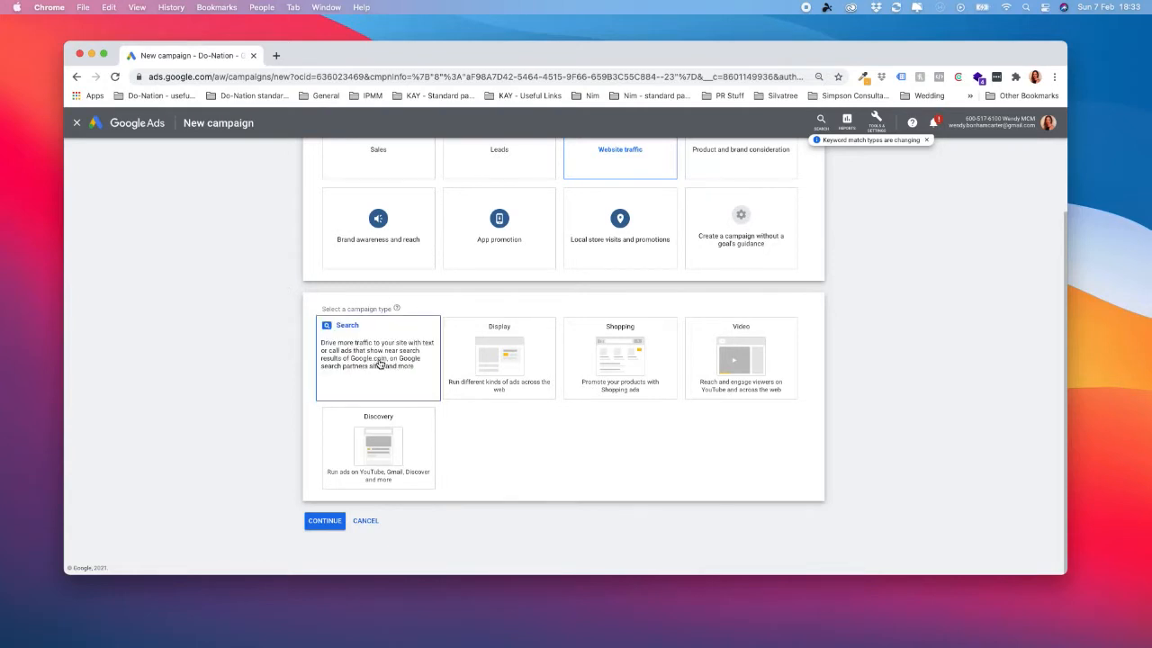
left_click(381, 365)
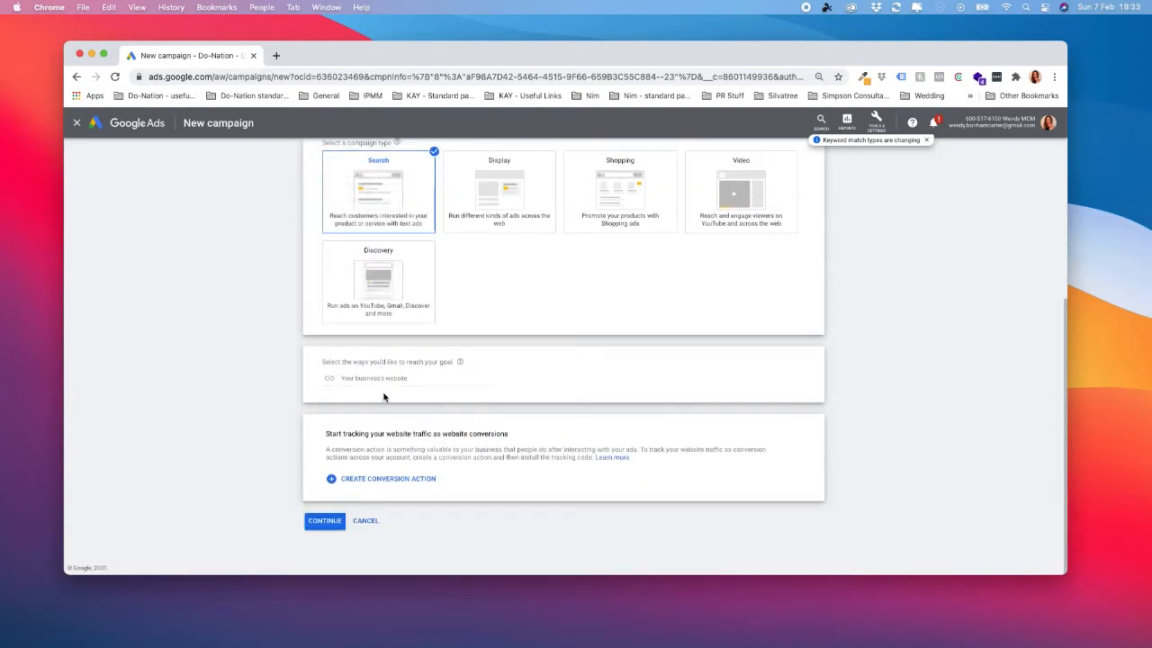
Enter do-nation.world as the business website and continue with a new campaign, discarding the saved draft.
left_click(396, 378)
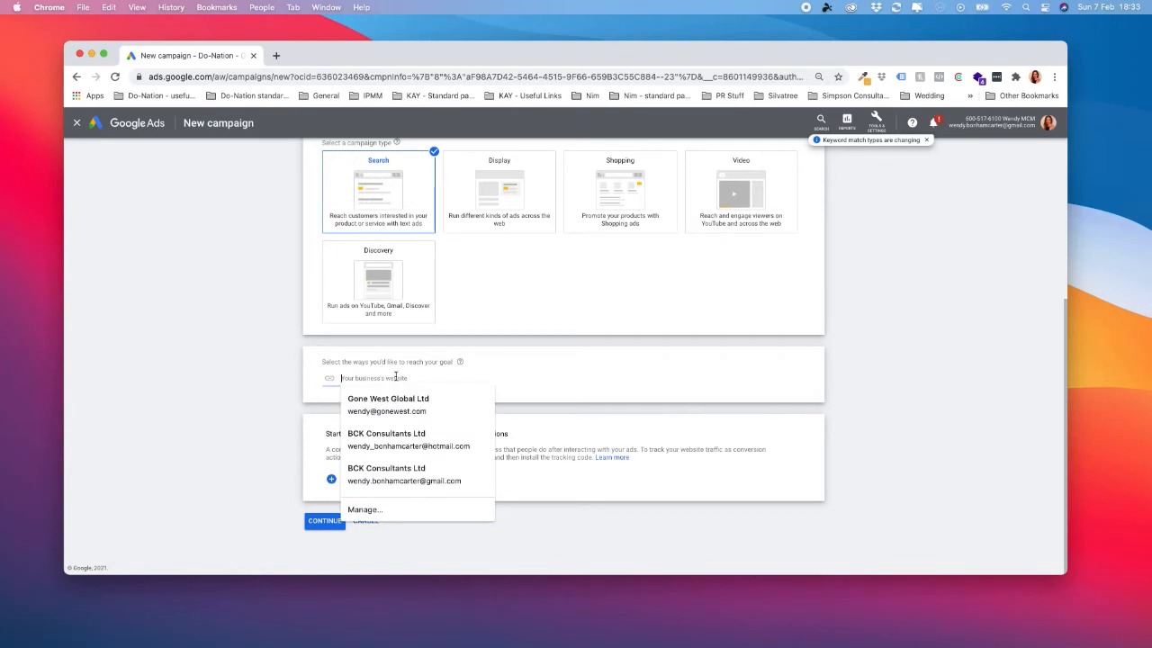
type("do-nation")
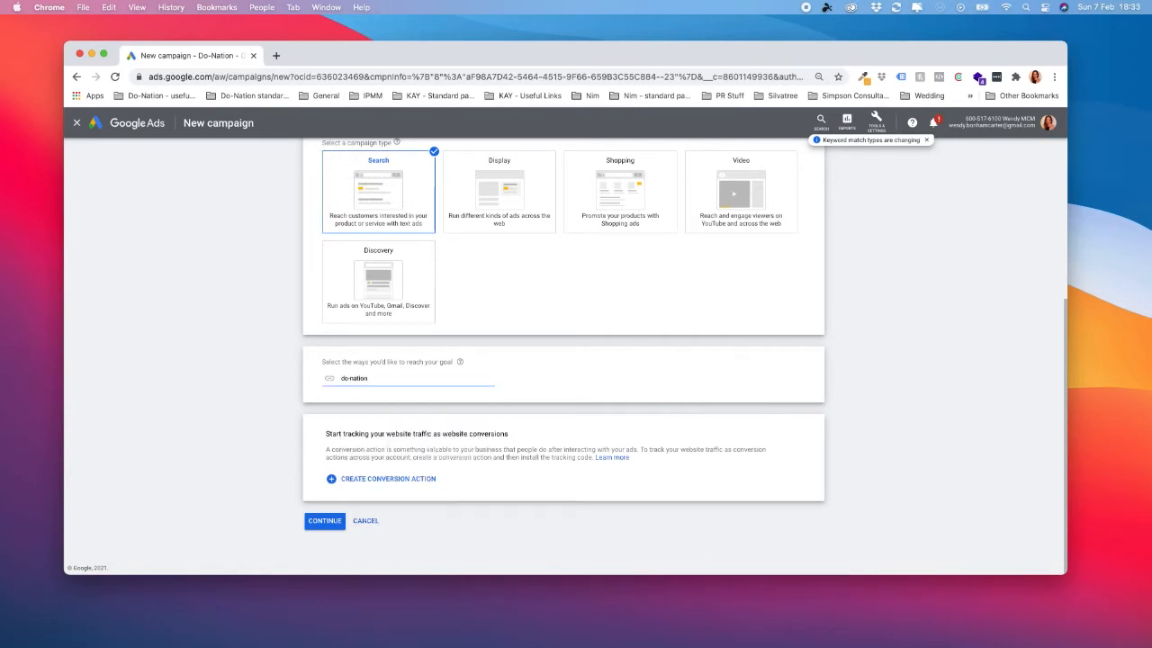
type(".world")
left_click(392, 399)
left_click(333, 523)
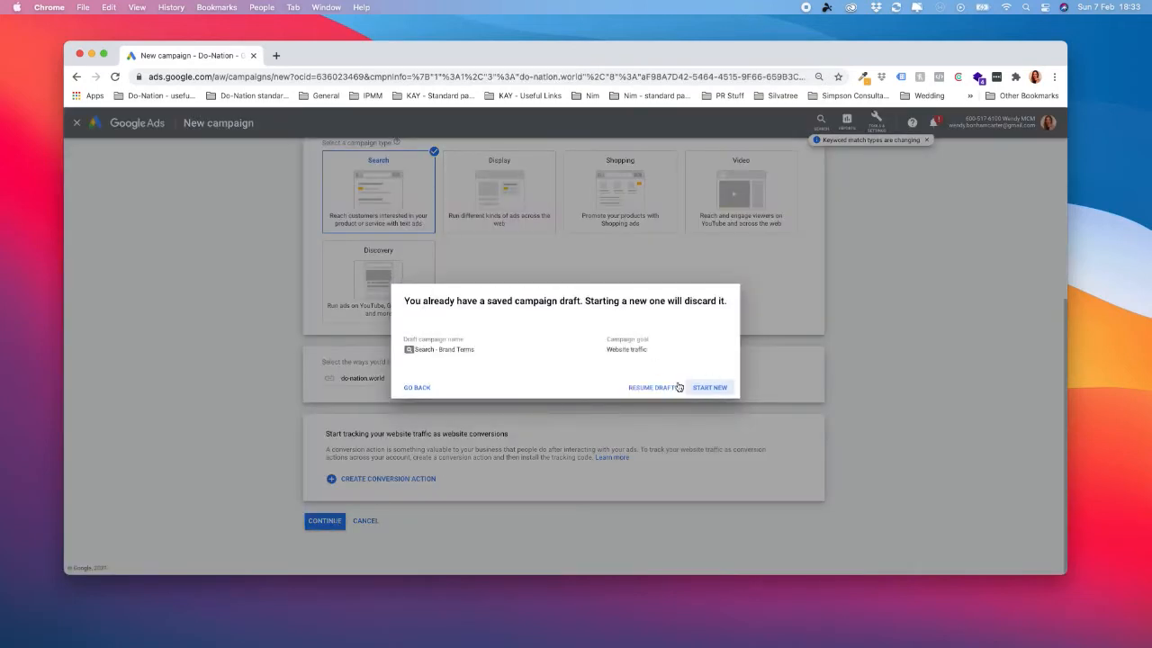
left_click(713, 389)
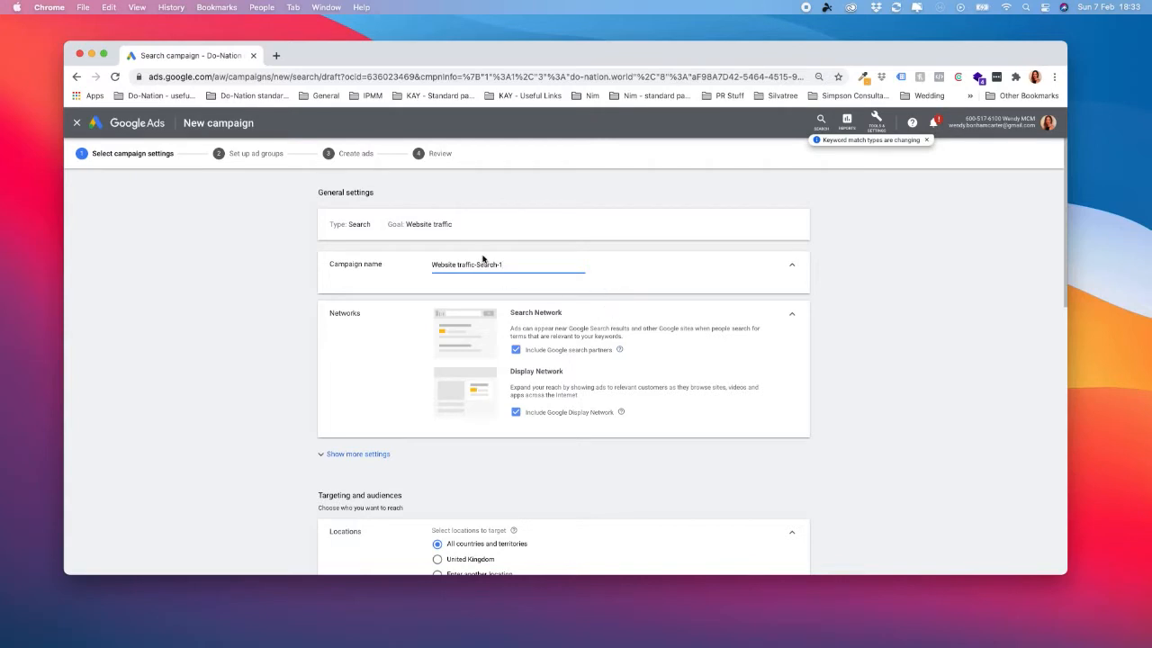
Name the campaign "Search - Brand Terms" and exclude both Google search partners and the Google Display Network.
triple_click(471, 265)
key("BackSpace")
type("Searc")
type("h - Brand Terms")
left_click(514, 351)
left_click(516, 420)
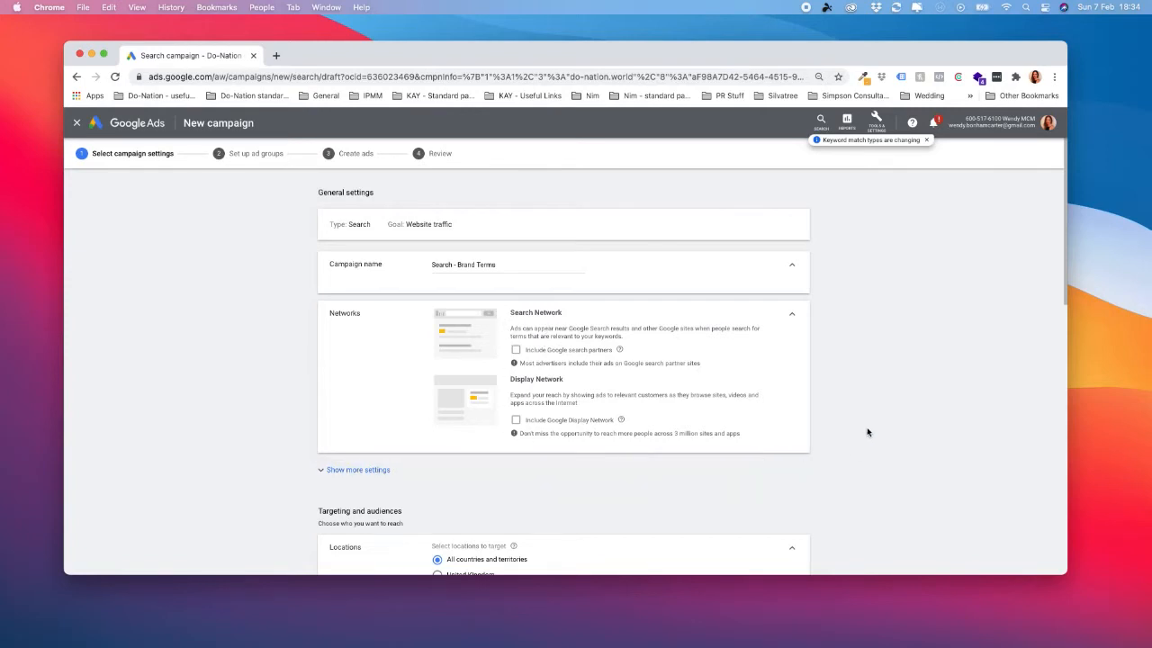
Target the United States as a custom location, limited to people in or regularly in the targeted locations.
scroll(867, 430, "down", 4)
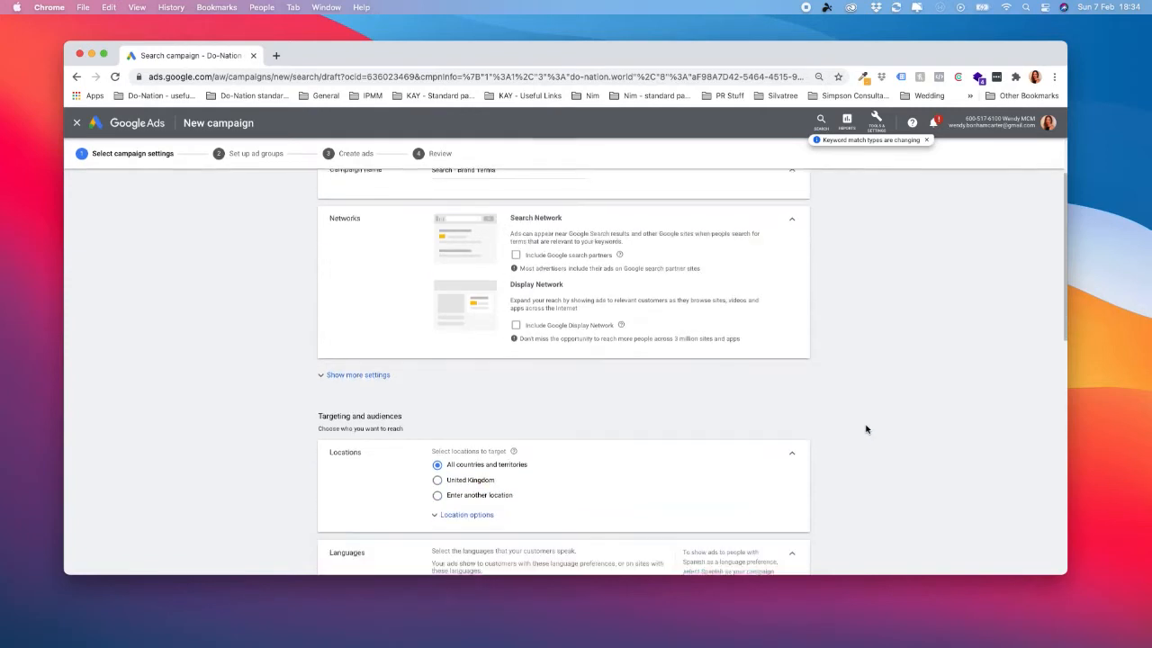
scroll(865, 432, "down", 2)
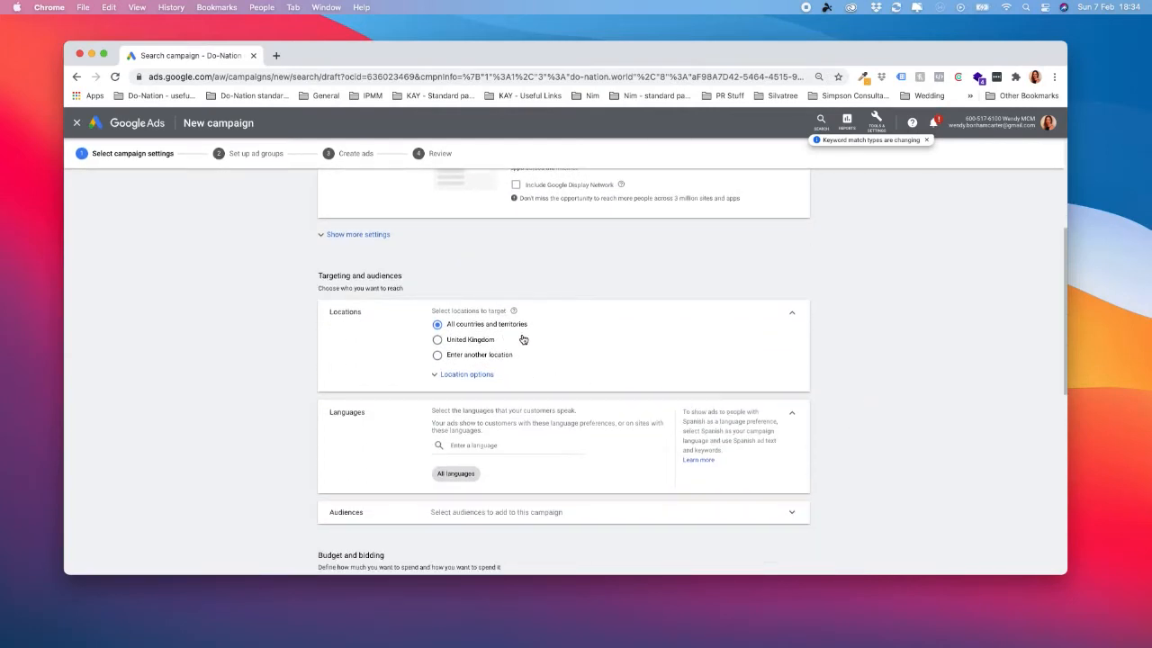
left_click(443, 374)
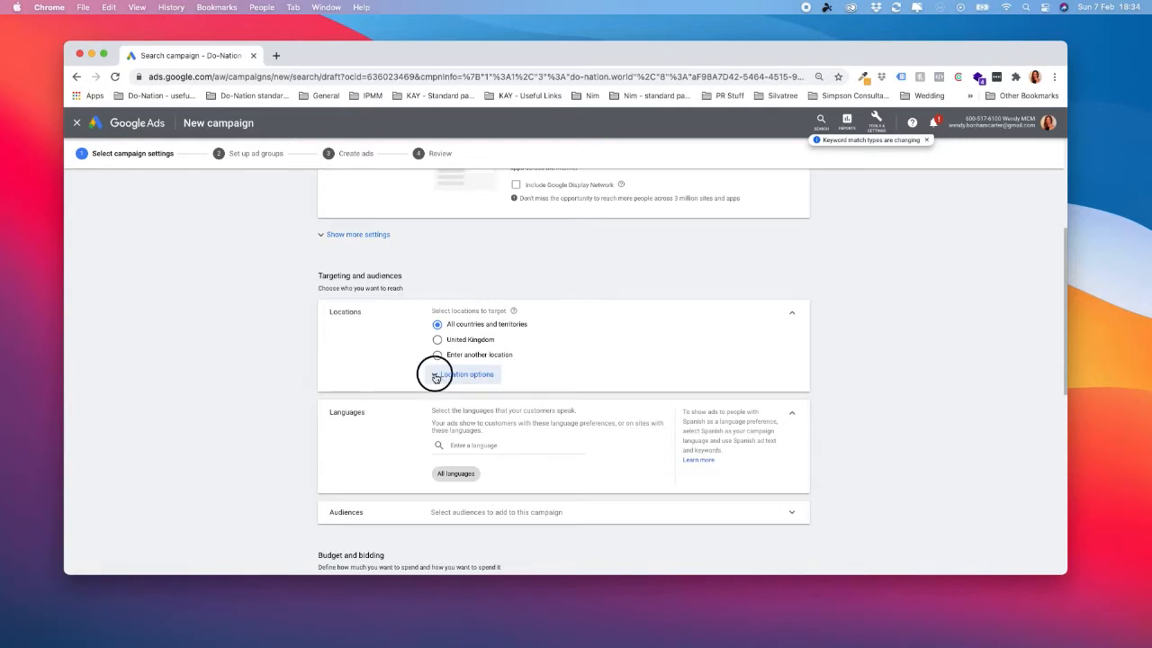
scroll(504, 342, "down", 1)
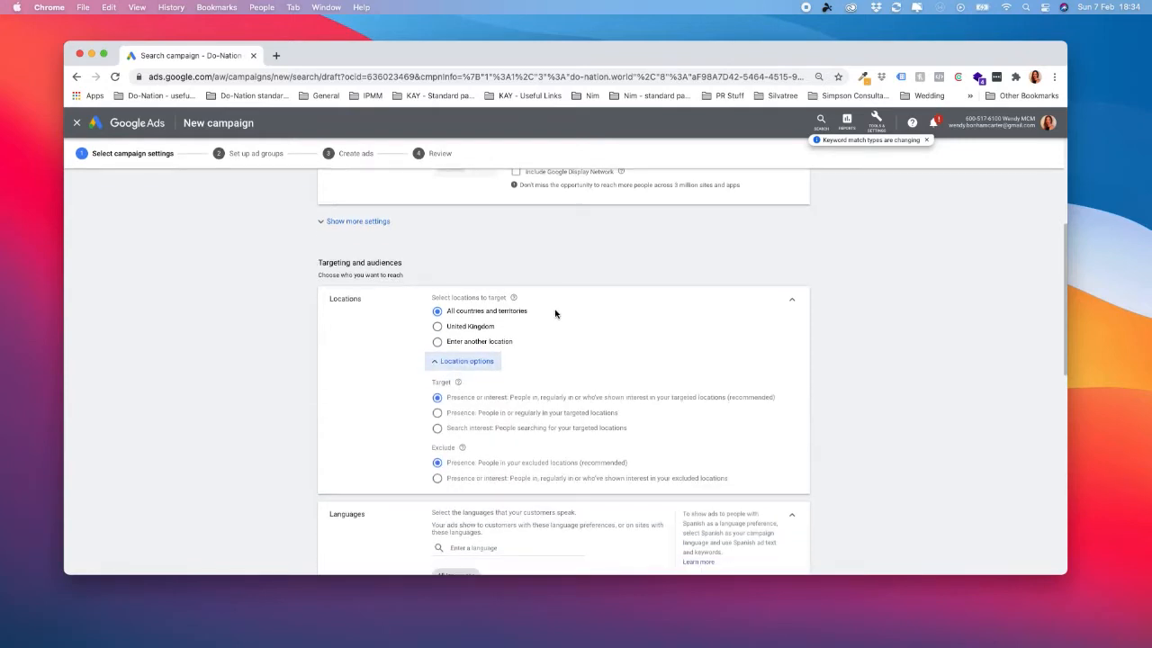
left_click(438, 342)
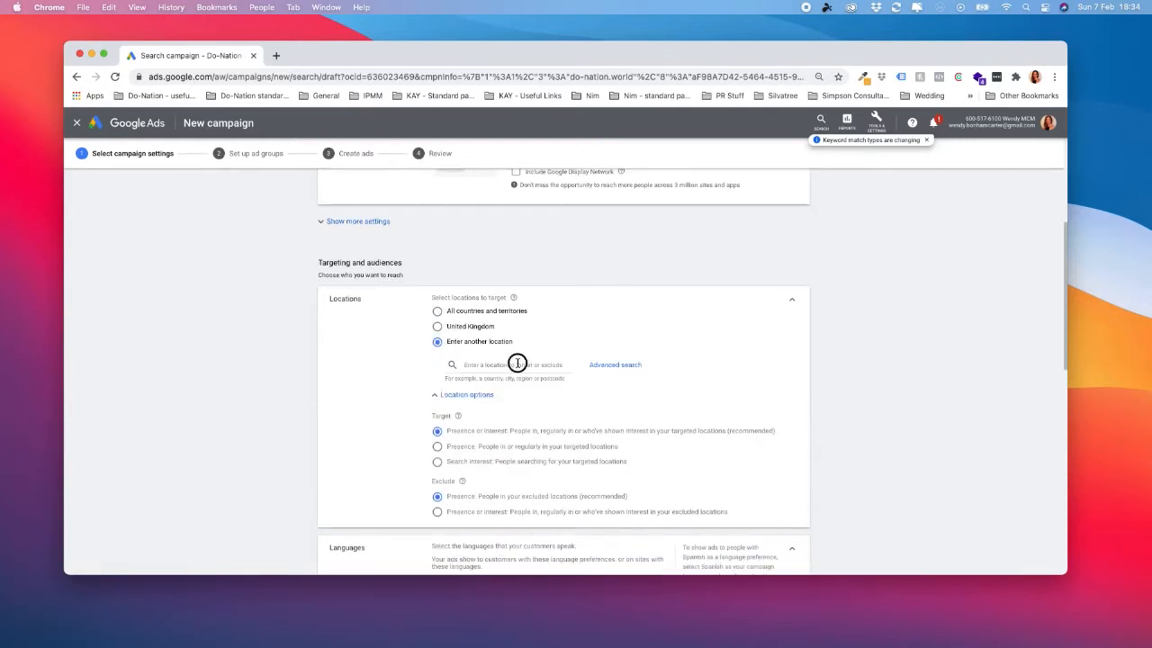
type("United")
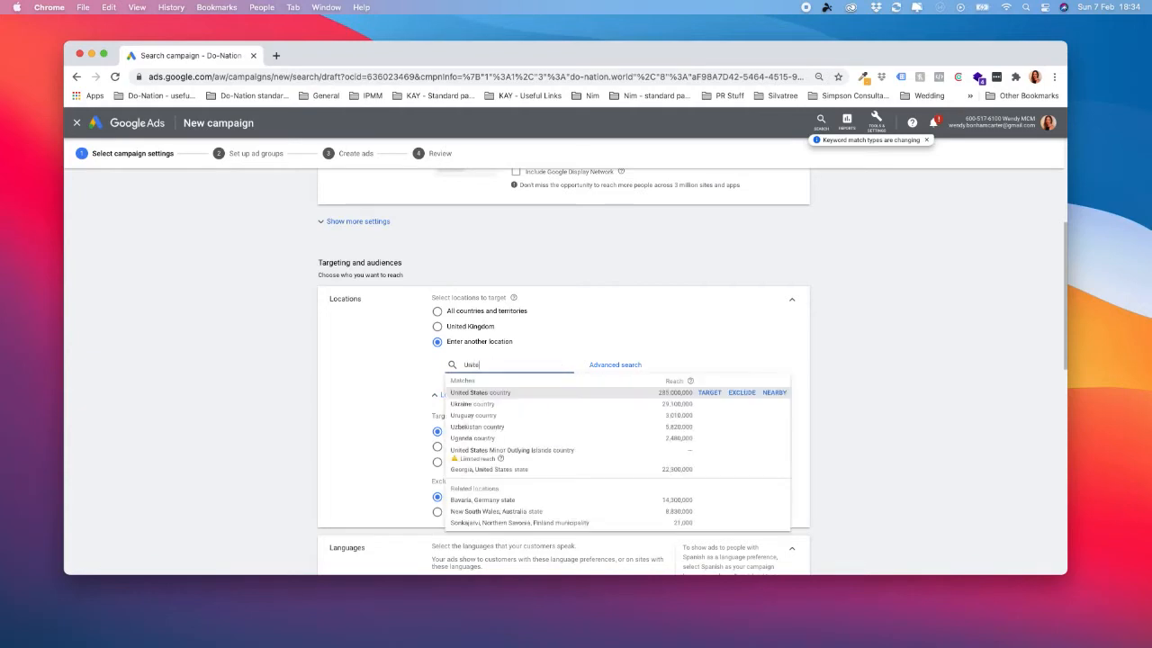
left_click(708, 394)
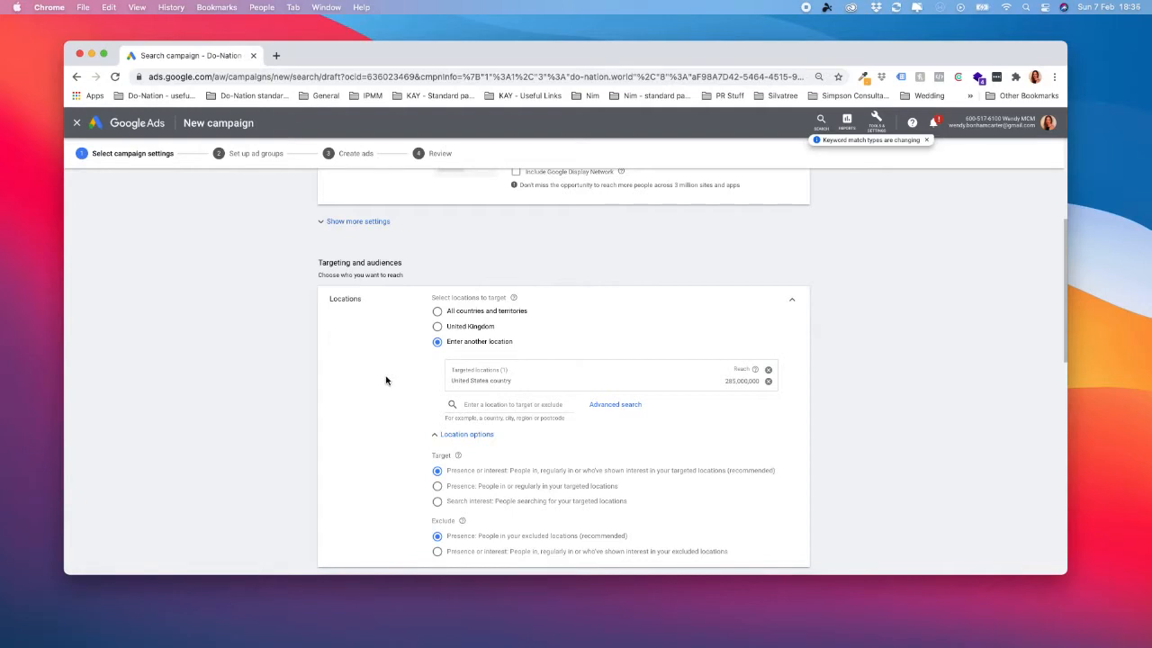
scroll(405, 386, "down", 1)
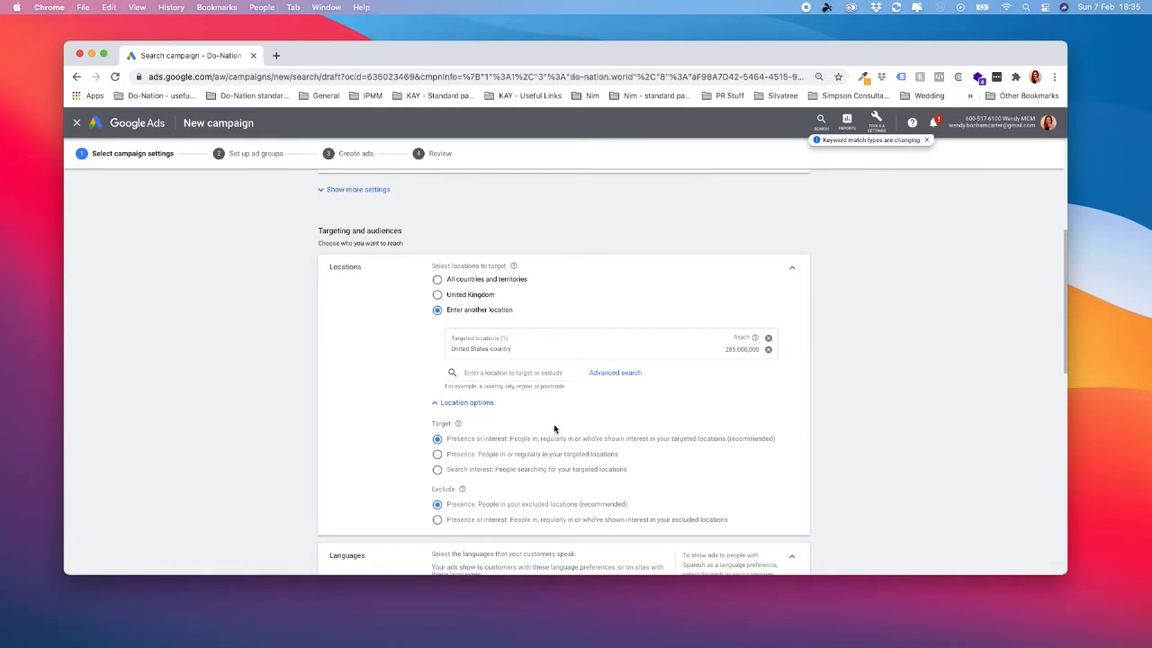
left_click(438, 455)
Remove English from the campaign's languages so that all languages are targeted.
scroll(758, 463, "down", 1)
scroll(750, 464, "down", 1)
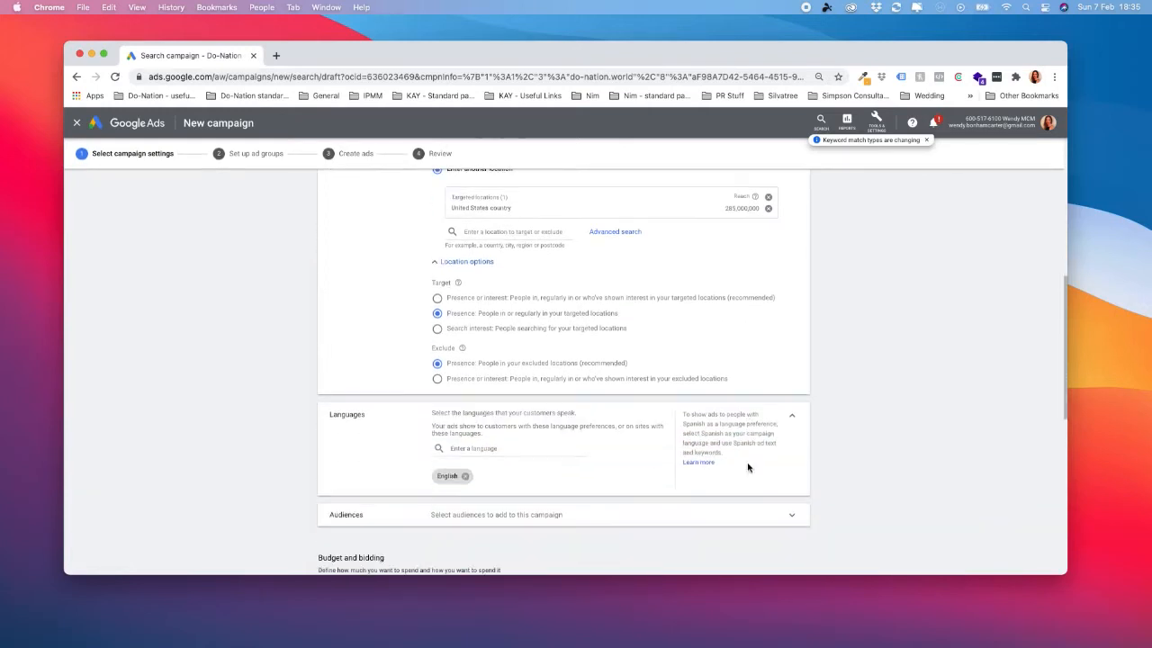
scroll(558, 465, "down", 1)
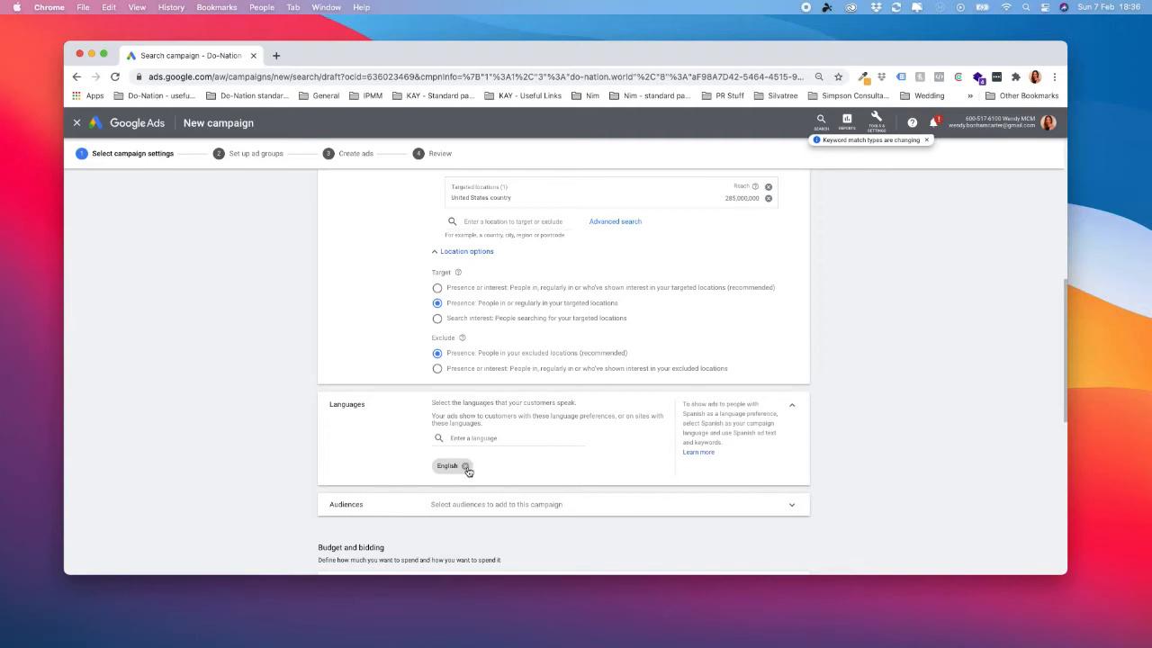
left_click(468, 467)
Set the campaign's average daily budget to £10.00.
scroll(880, 480, "down", 2)
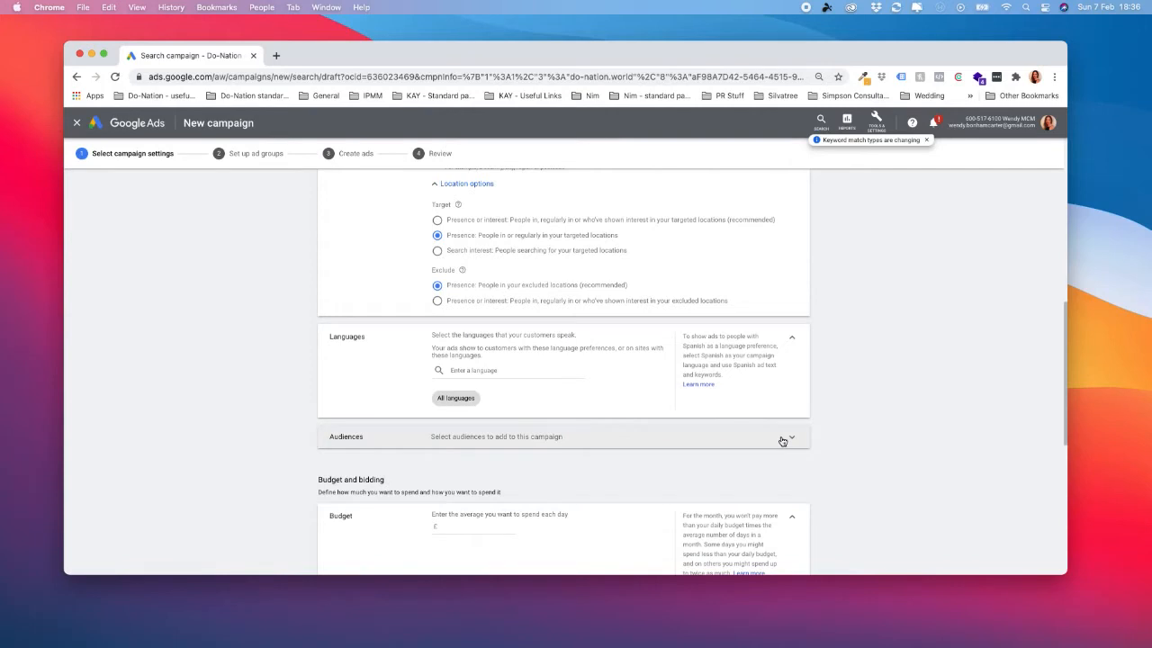
scroll(843, 441, "down", 2)
scroll(844, 445, "down", 3)
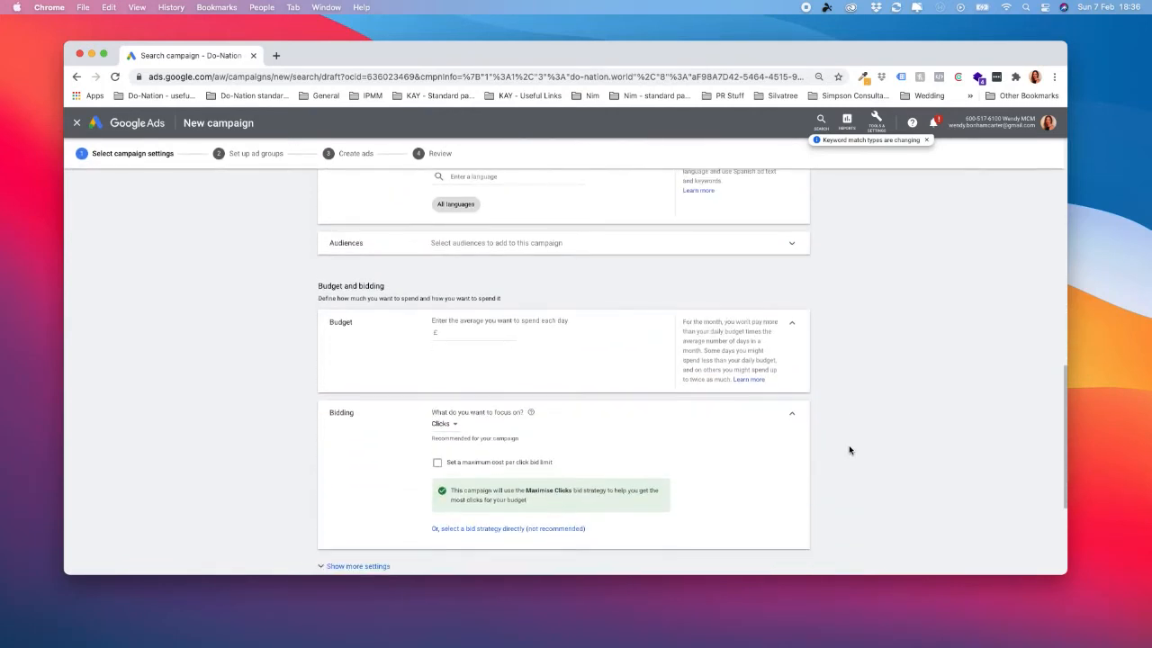
left_click(465, 333)
type("10.00")
left_click(616, 442)
Keep Clicks as the bidding focus and set a maximum cost-per-click bid limit of £2.00.
scroll(550, 447, "down", 1)
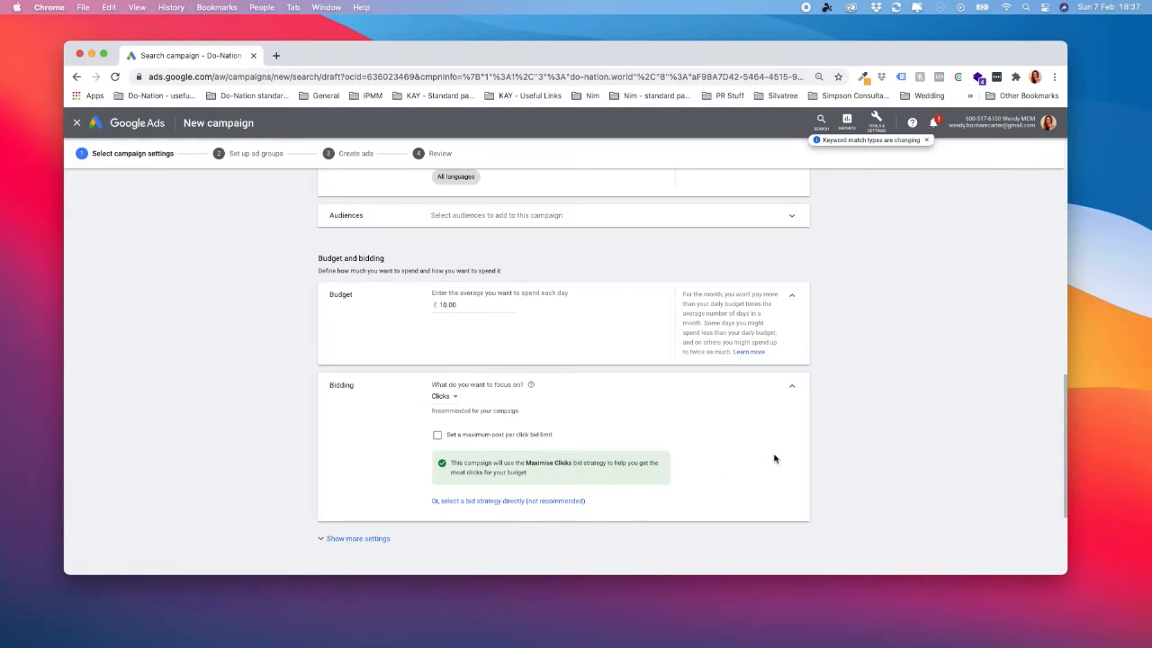
left_click(457, 399)
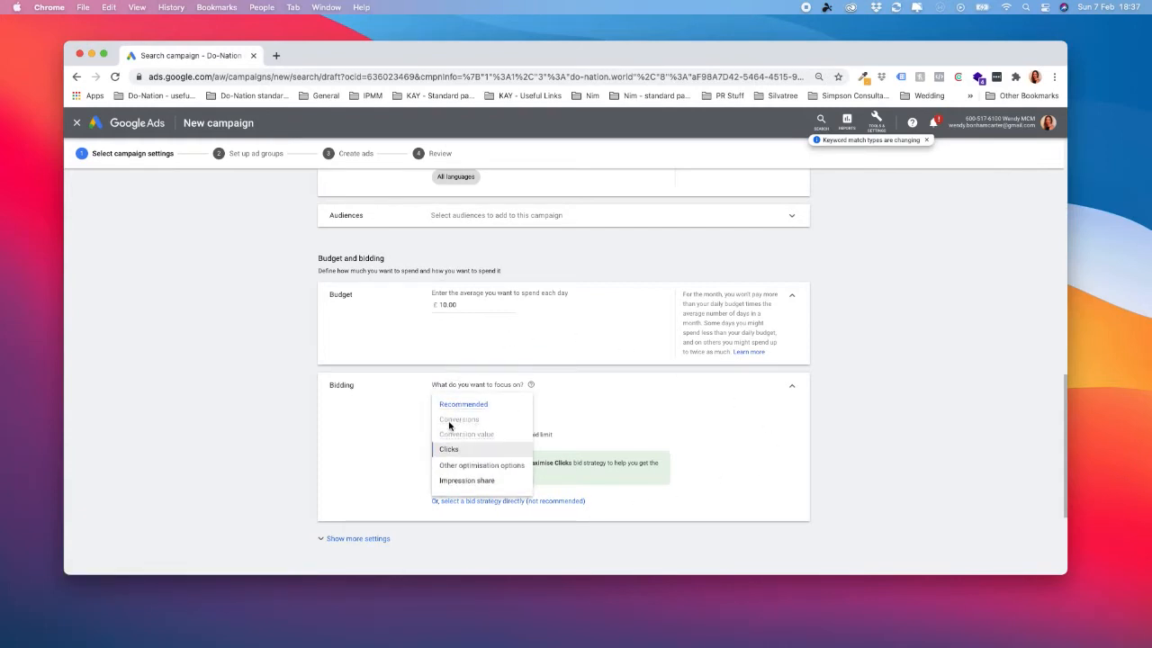
left_click(379, 414)
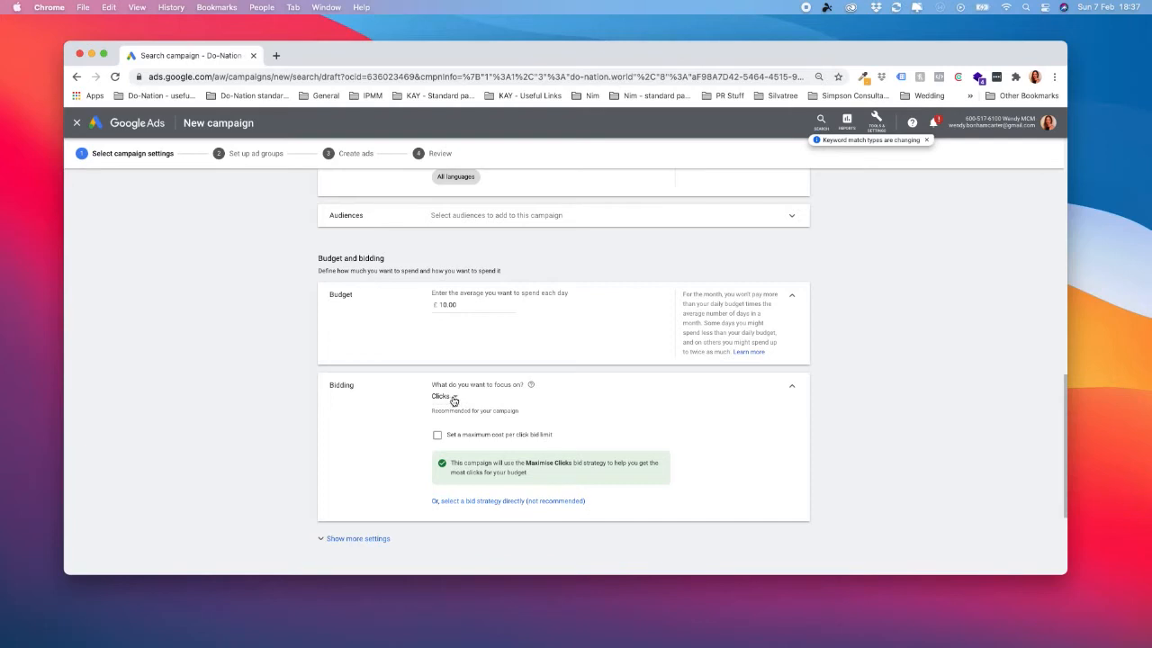
scroll(606, 416, "down", 1)
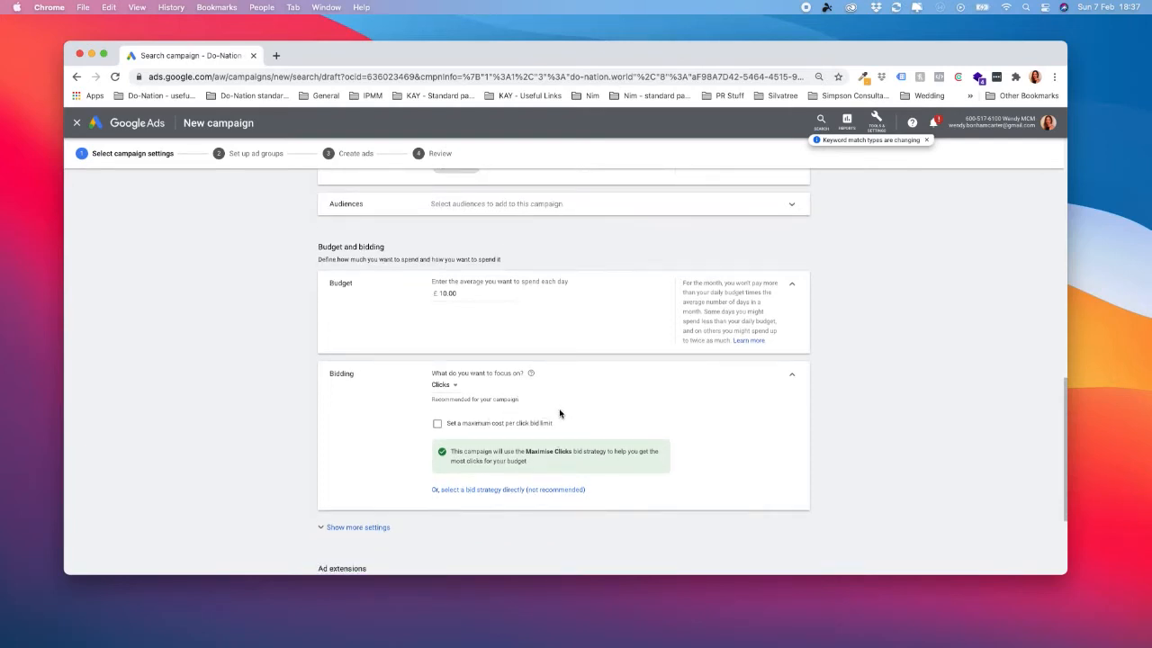
left_click(438, 425)
left_click(463, 453)
type("2.00")
left_click(403, 446)
Save the campaign settings without adding ad extensions and continue to the ad group setup.
scroll(406, 416, "down", 1)
scroll(406, 416, "down", 1)
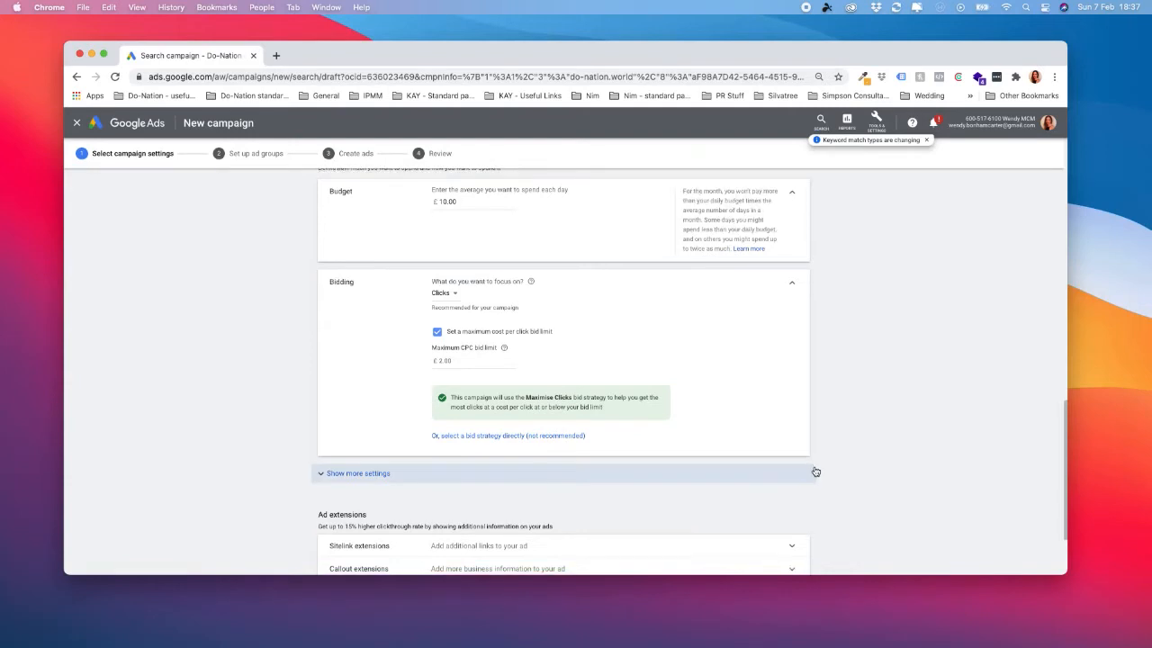
scroll(817, 461, "down", 2)
scroll(818, 465, "down", 1)
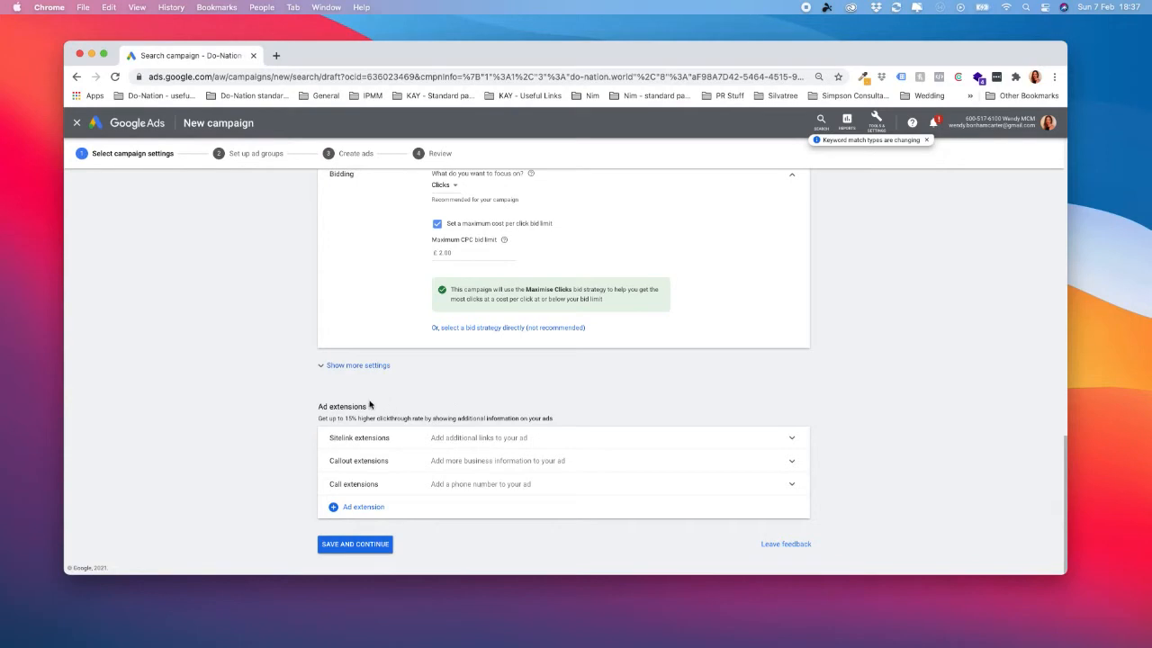
left_click(365, 545)
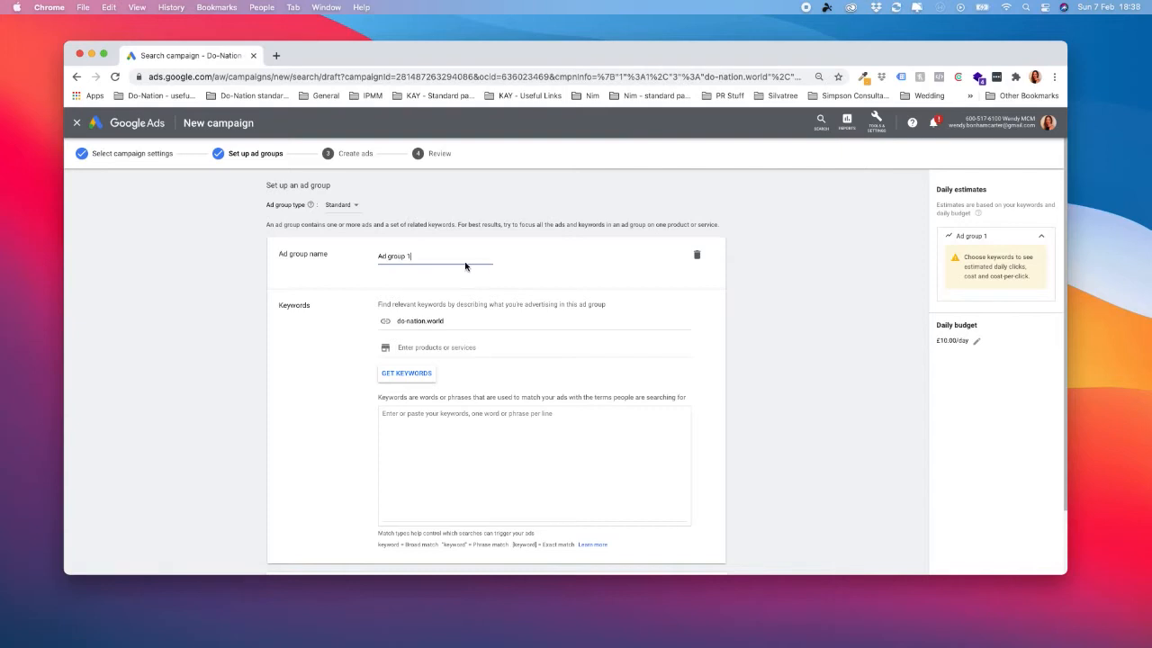
Name the ad group "Do-Nation".
triple_click(400, 257)
type("Do-Nation")
left_click(468, 434)
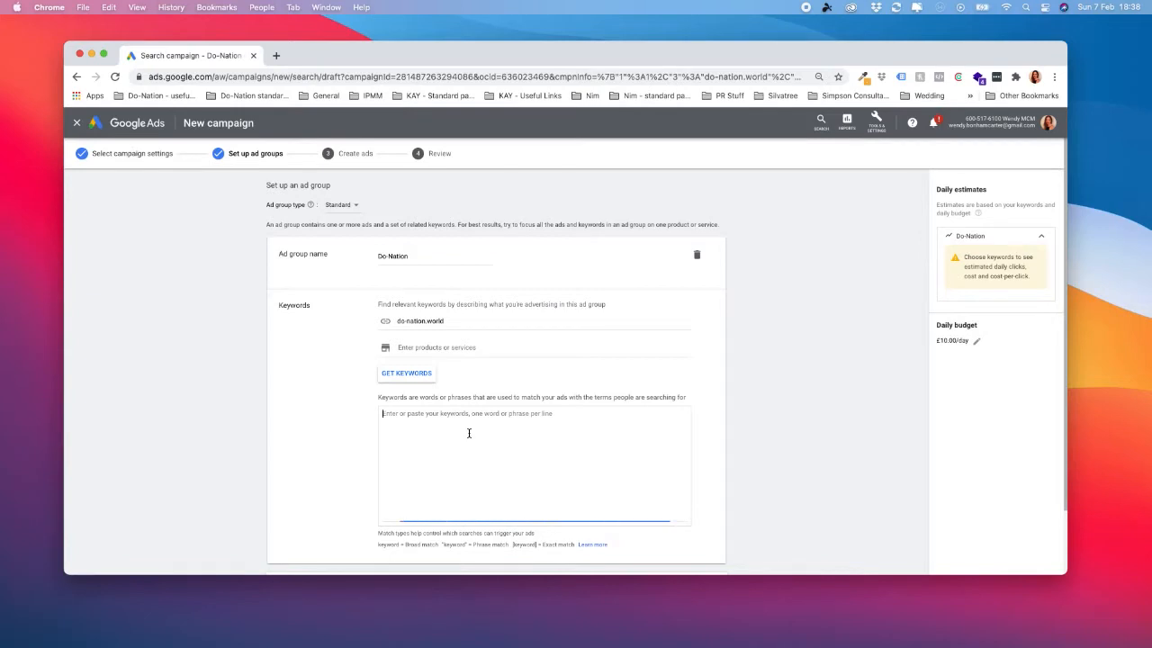
Copy the ad group name and enter "Do-Nation" as a keyword on four separate lines.
left_click_drag(414, 246, 377, 248)
key("super+c")
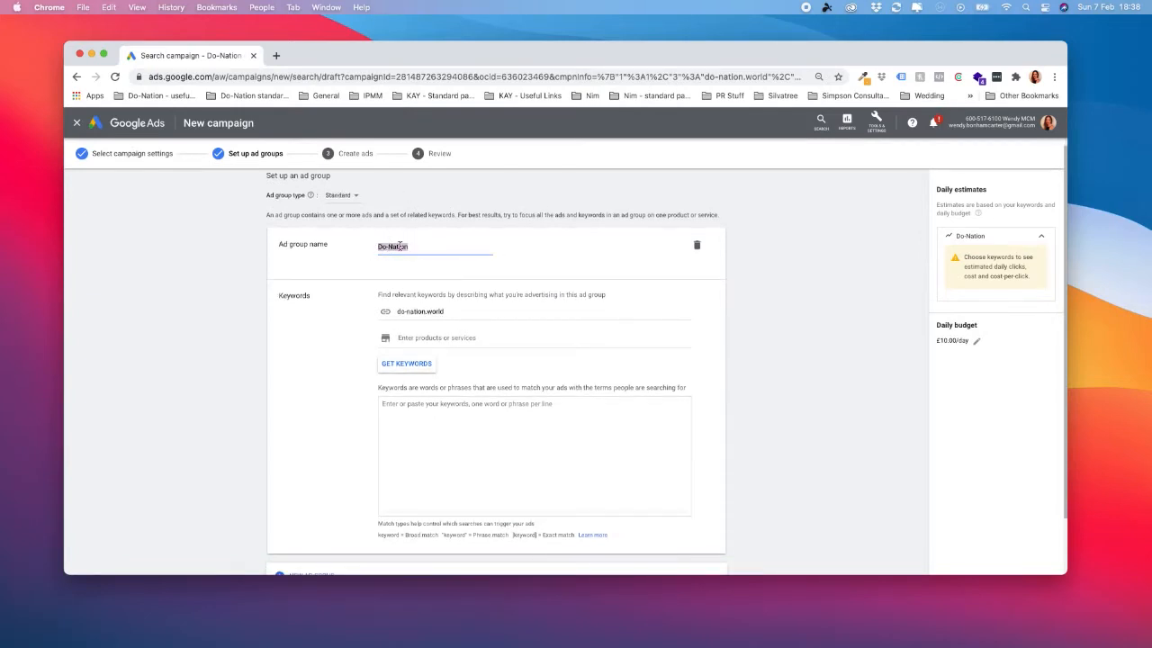
left_click(465, 424)
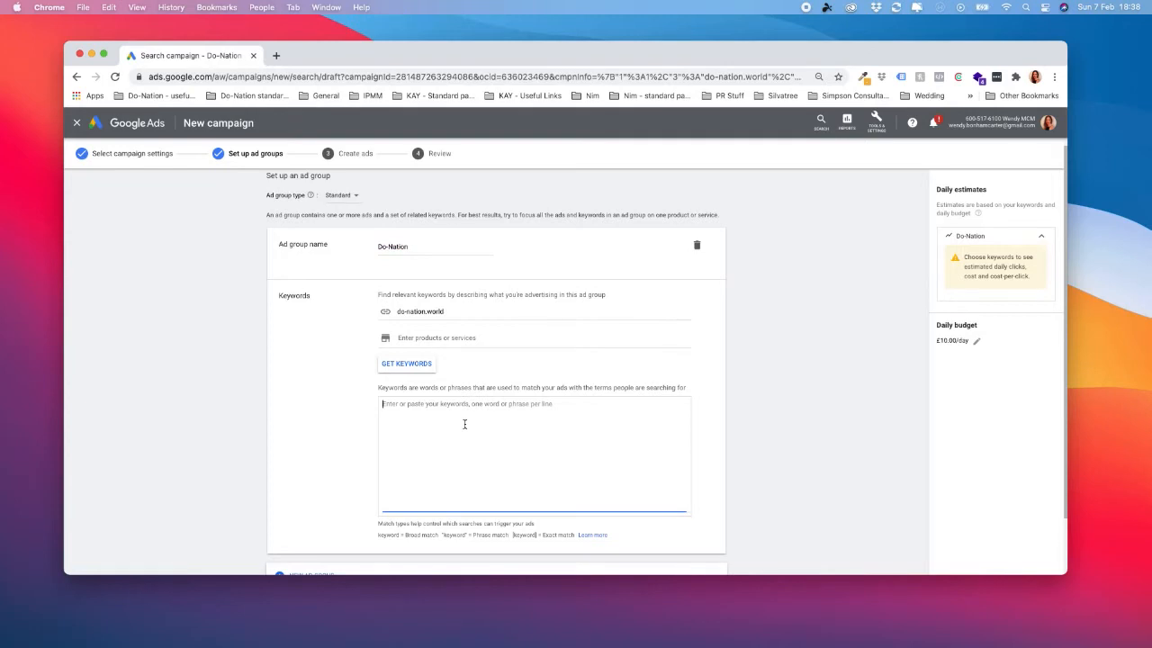
key("super+v")
key("Return")
key("super+v")
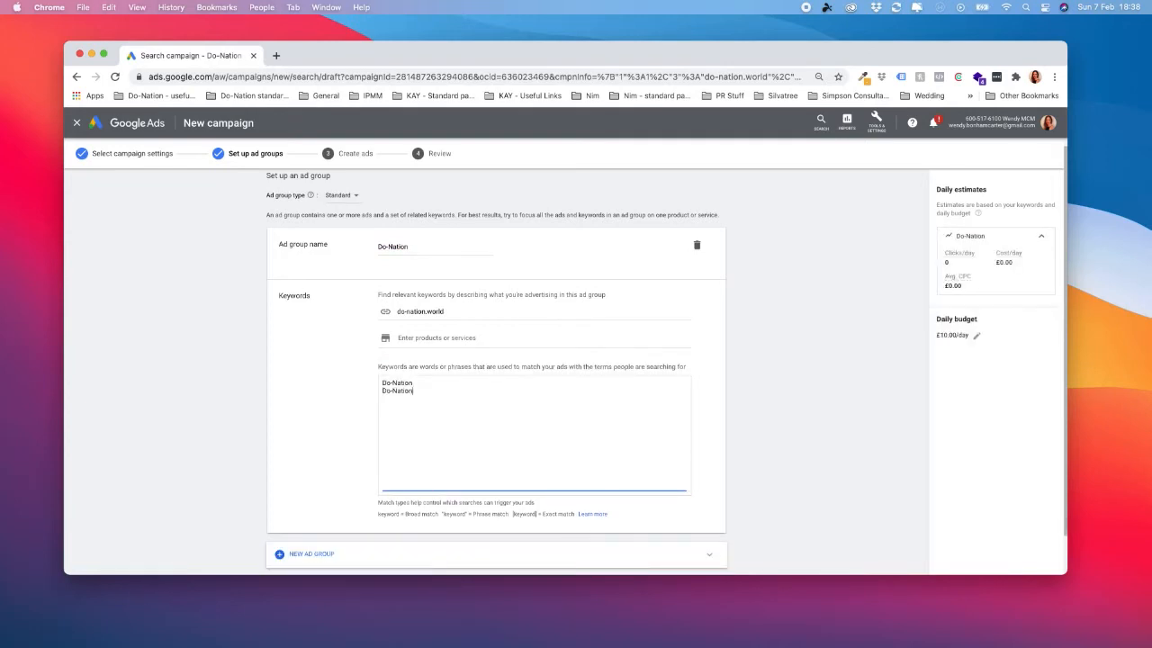
key("Return")
key("super+v")
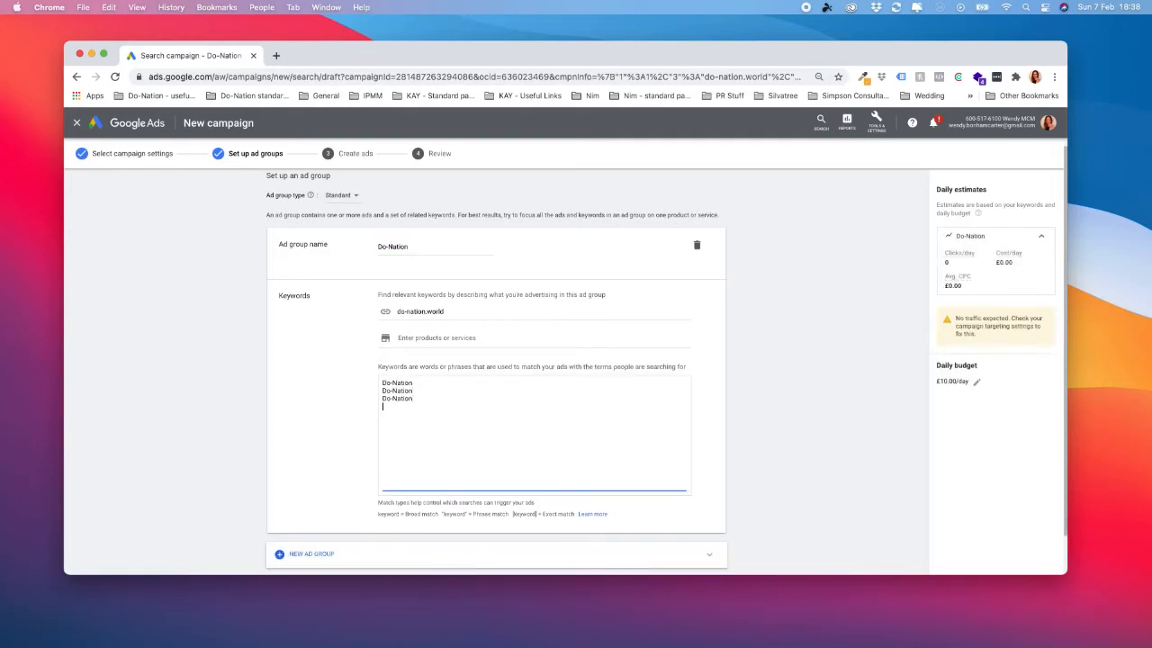
key("super+v")
Give the last three keyword lines different match types: +Do-Nation, "Do-Nation" and [Do-Nation], keeping the first line as broad match.
left_click_drag(382, 382, 420, 383)
left_click(384, 391)
type("+")
type("\"")
left_click(423, 398)
left_click(383, 405)
type("[")
left_click(417, 406)
type("]]")
left_click(705, 445)
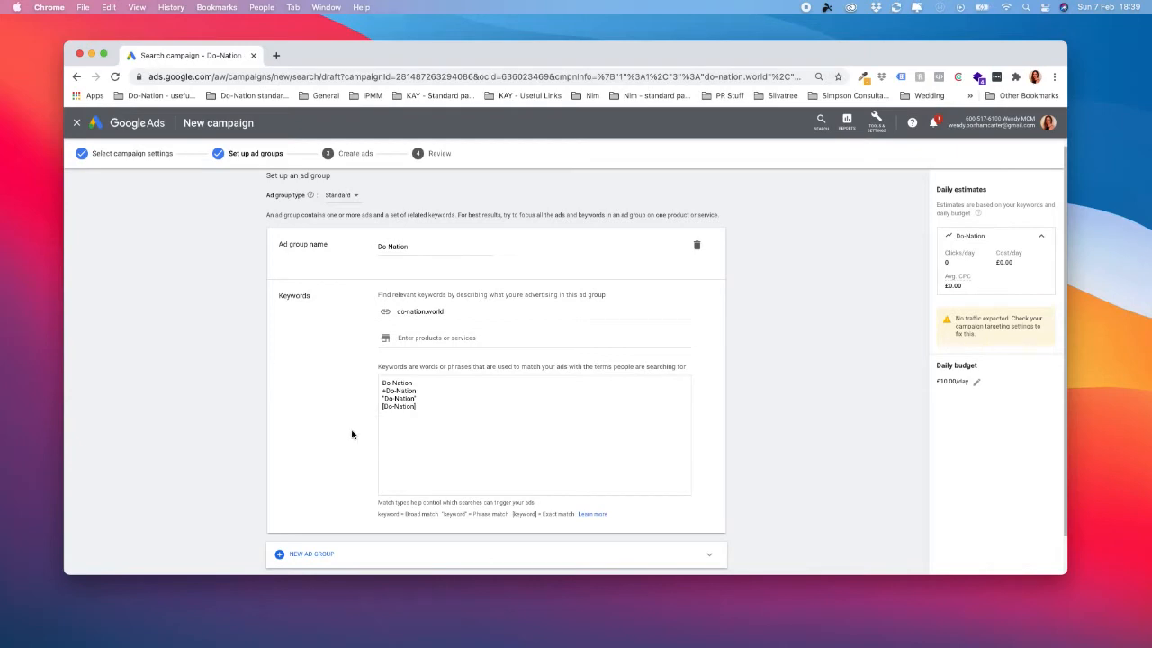
Save the ad group with its keywords and continue to ad creation.
scroll(632, 414, "down", 1)
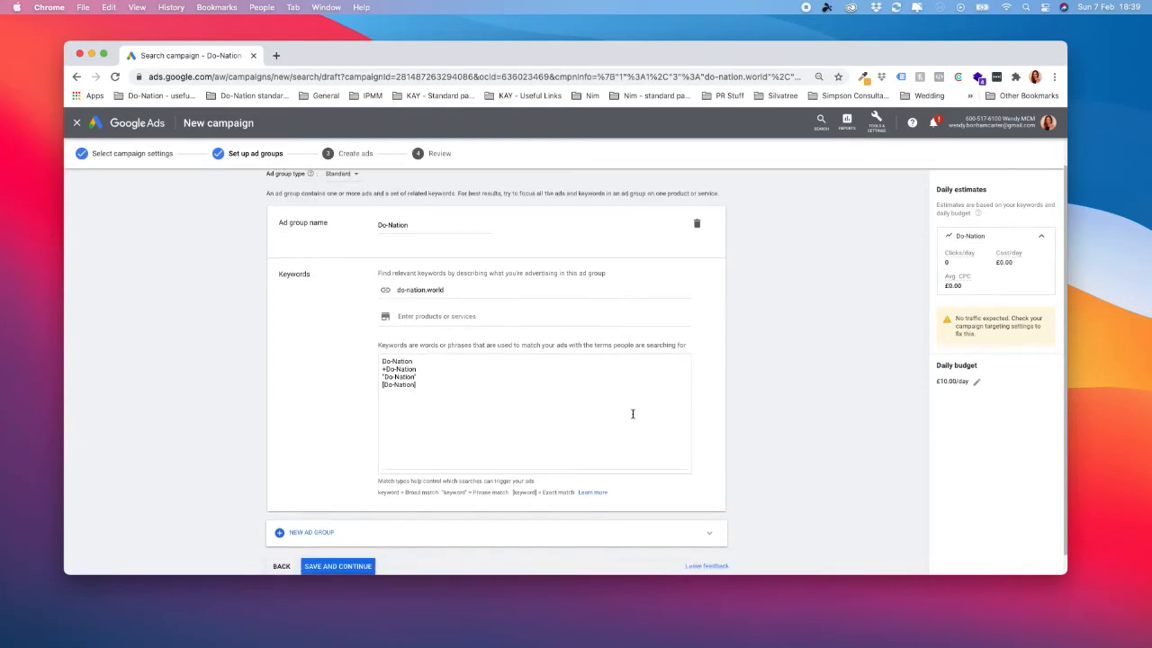
scroll(633, 414, "down", 1)
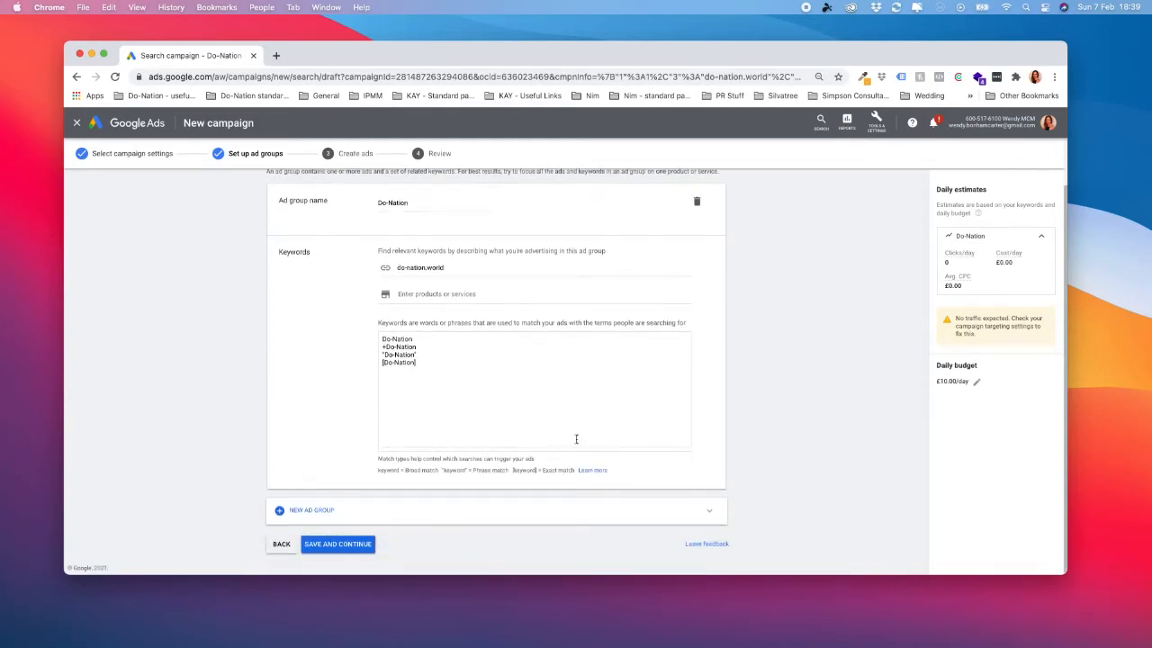
left_click(357, 545)
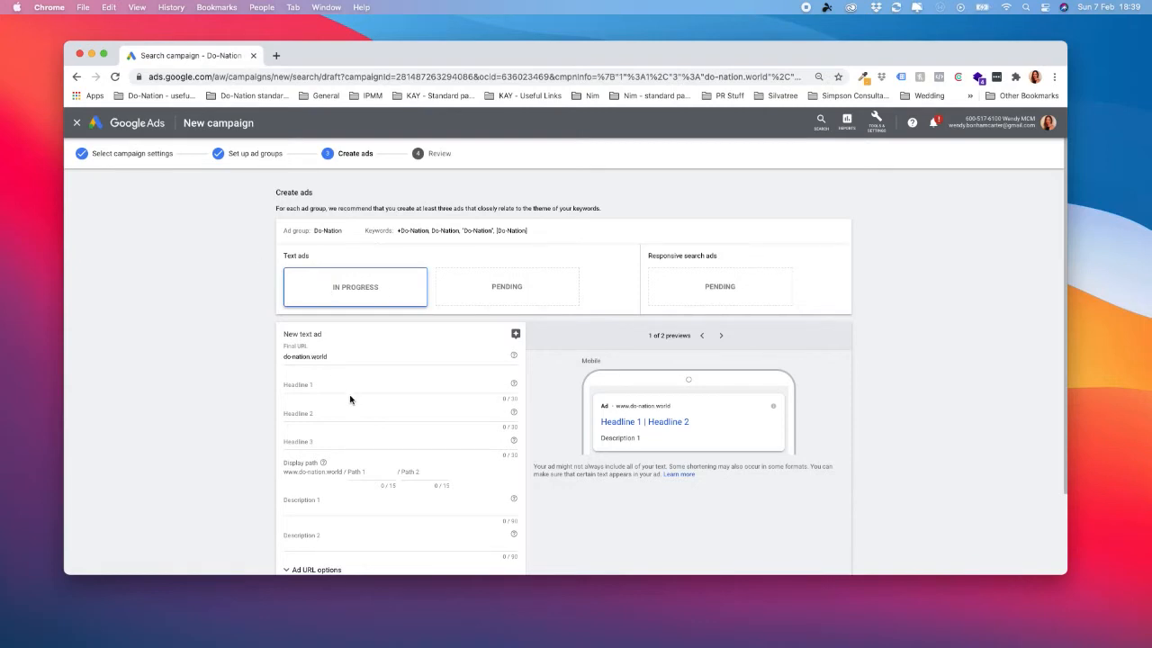
Examine the new text ad's final URL, headline character limits, display path and description fields.
scroll(350, 389, "down", 1)
left_click(342, 321)
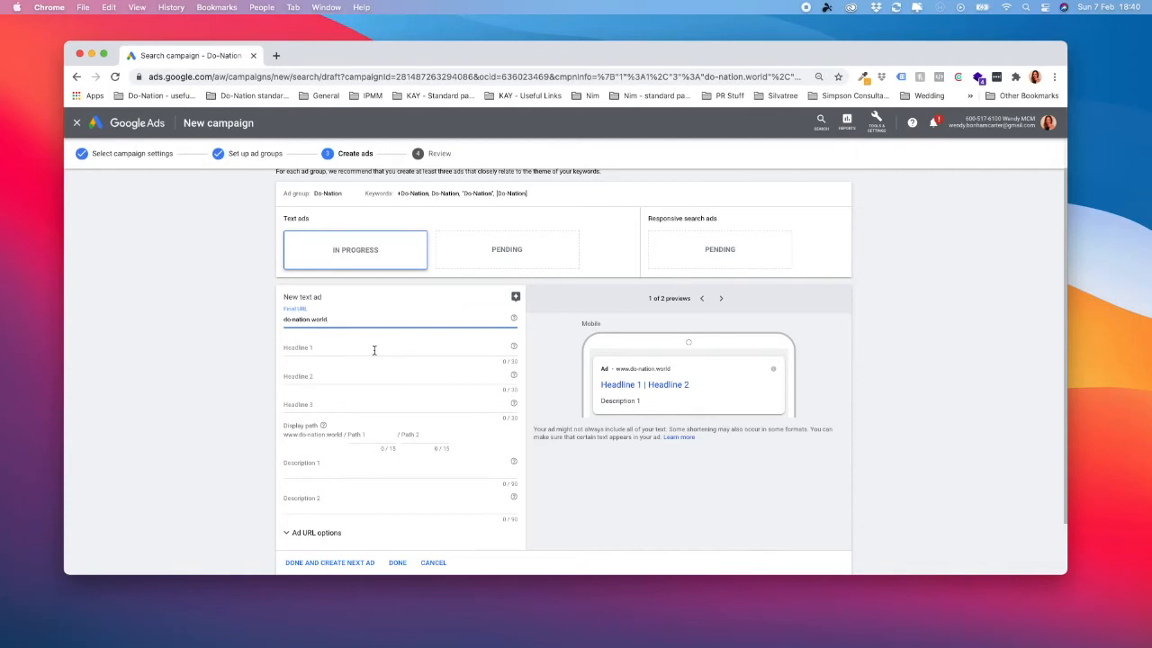
left_click(375, 349)
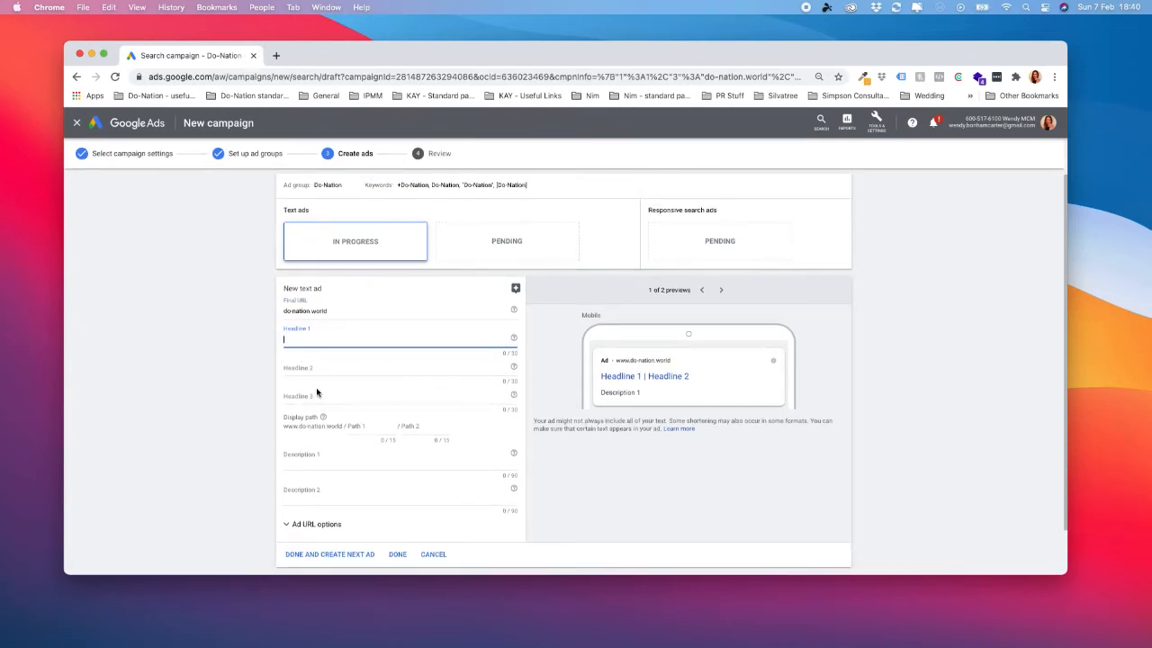
left_click(525, 356)
left_click(515, 353)
scroll(434, 365, "down", 2)
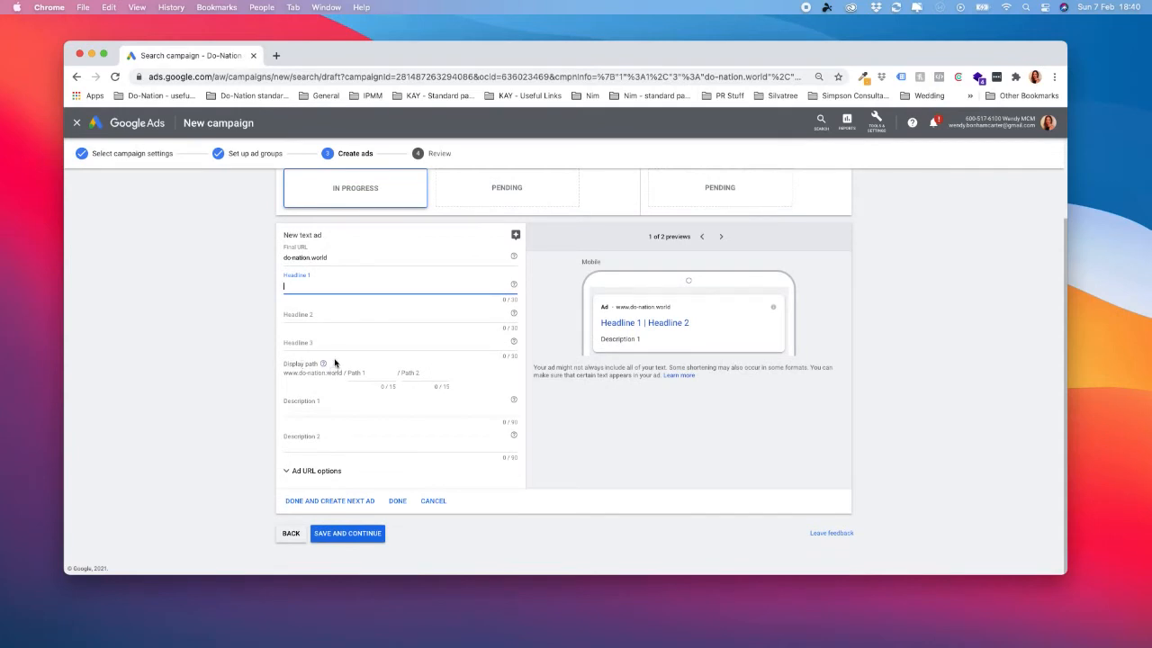
left_click(365, 375)
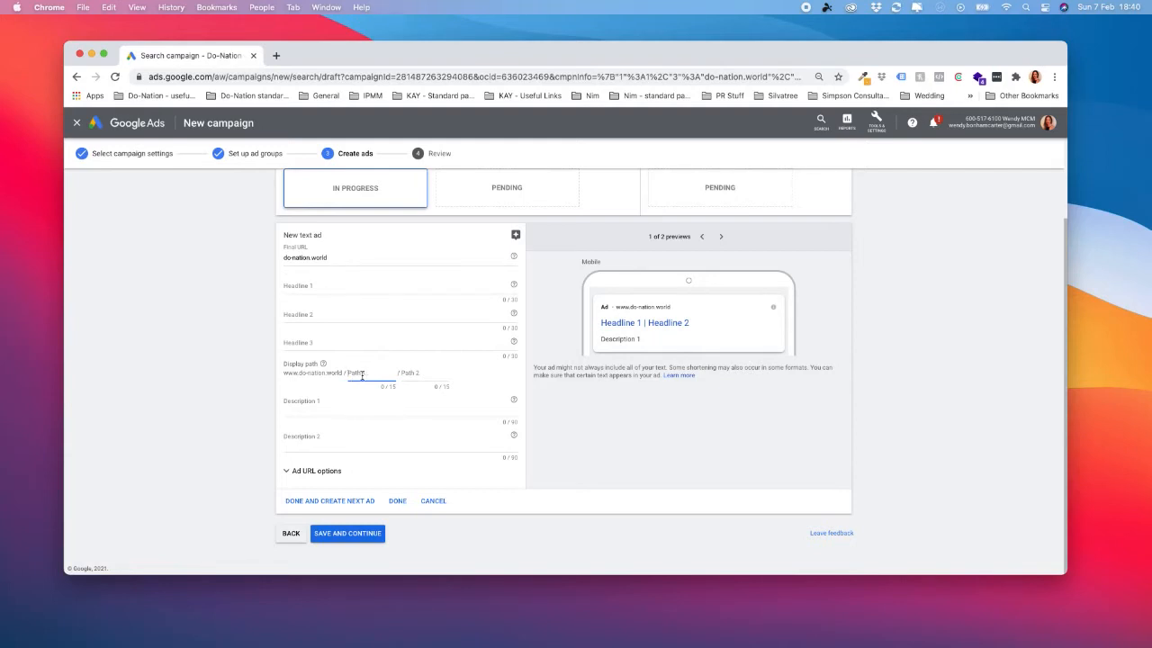
left_click(339, 371)
left_click_drag(338, 372, 279, 373)
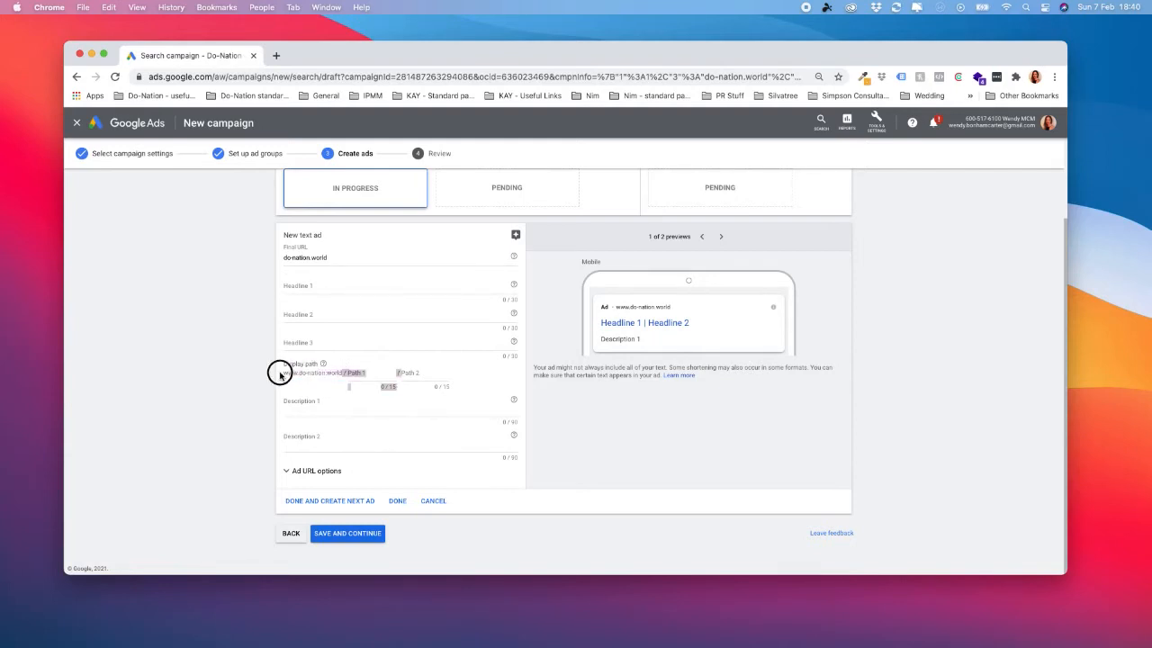
left_click(389, 373)
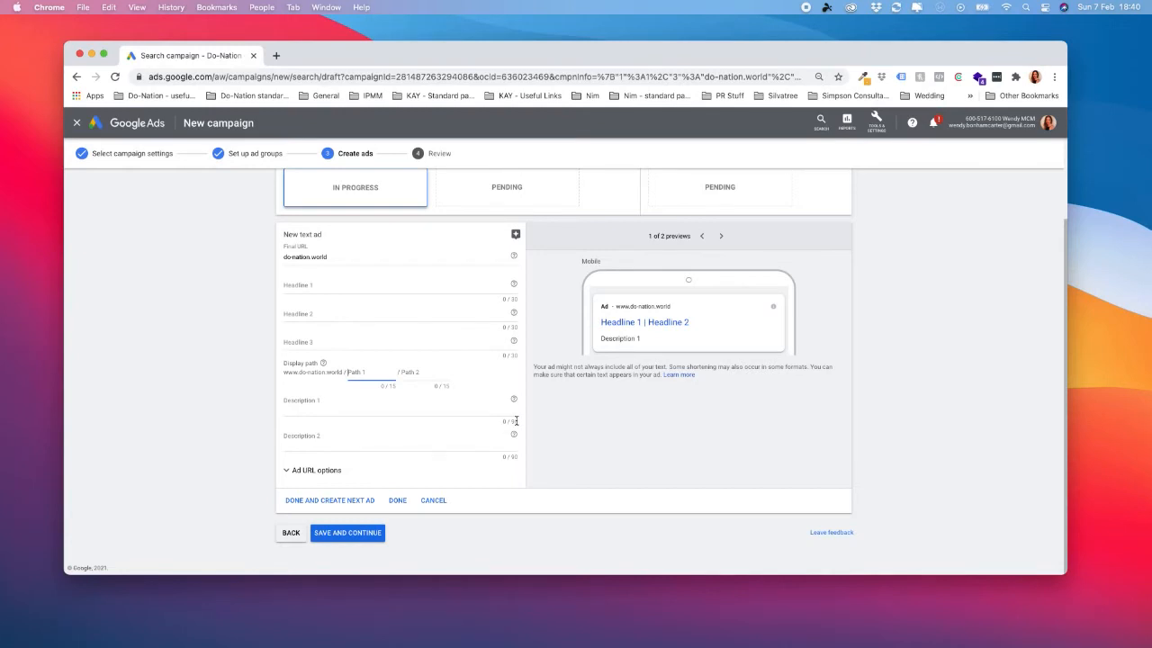
scroll(516, 421, "up", 1)
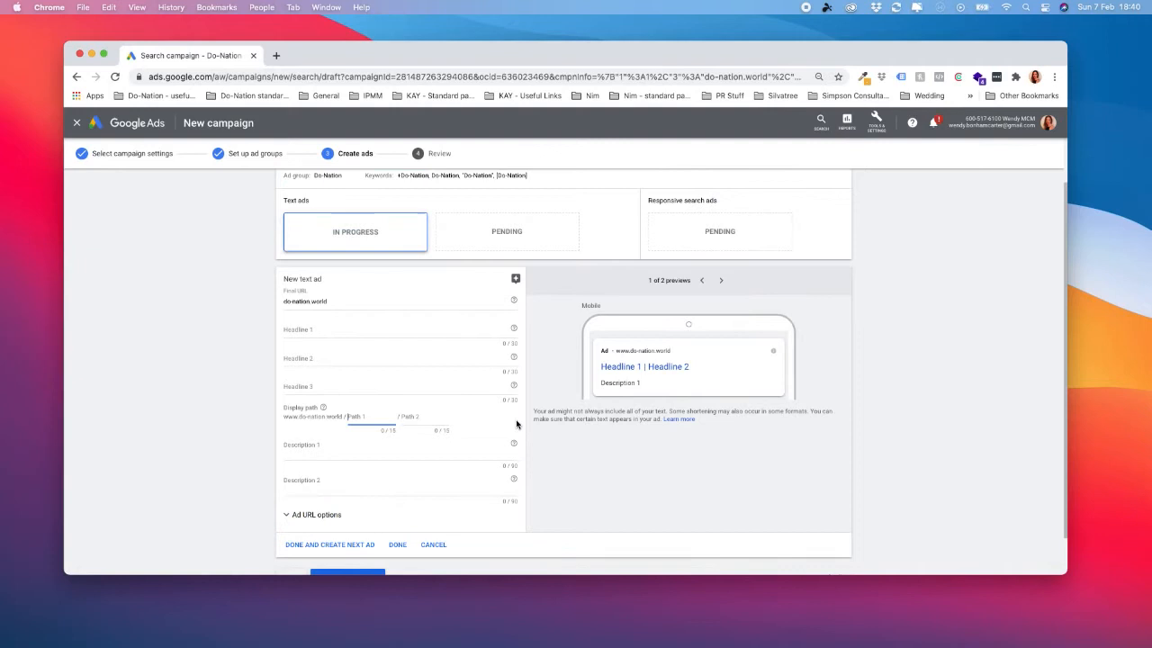
left_click(360, 329)
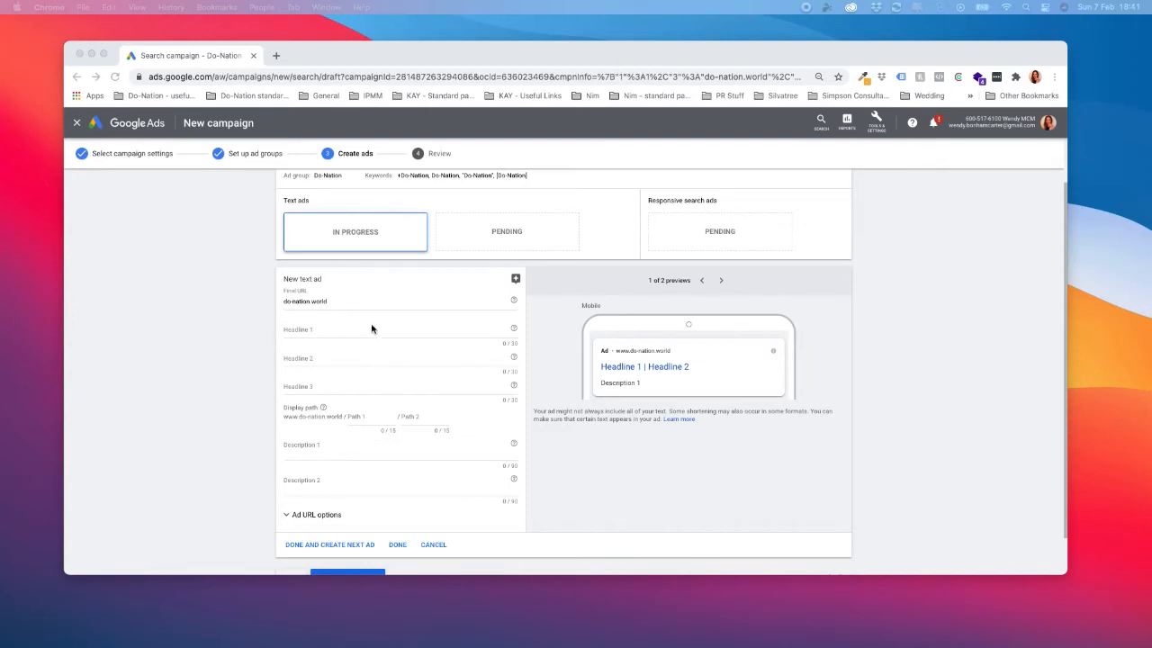
left_click(325, 339)
left_click(330, 330)
type("Digital Marketing Resources")
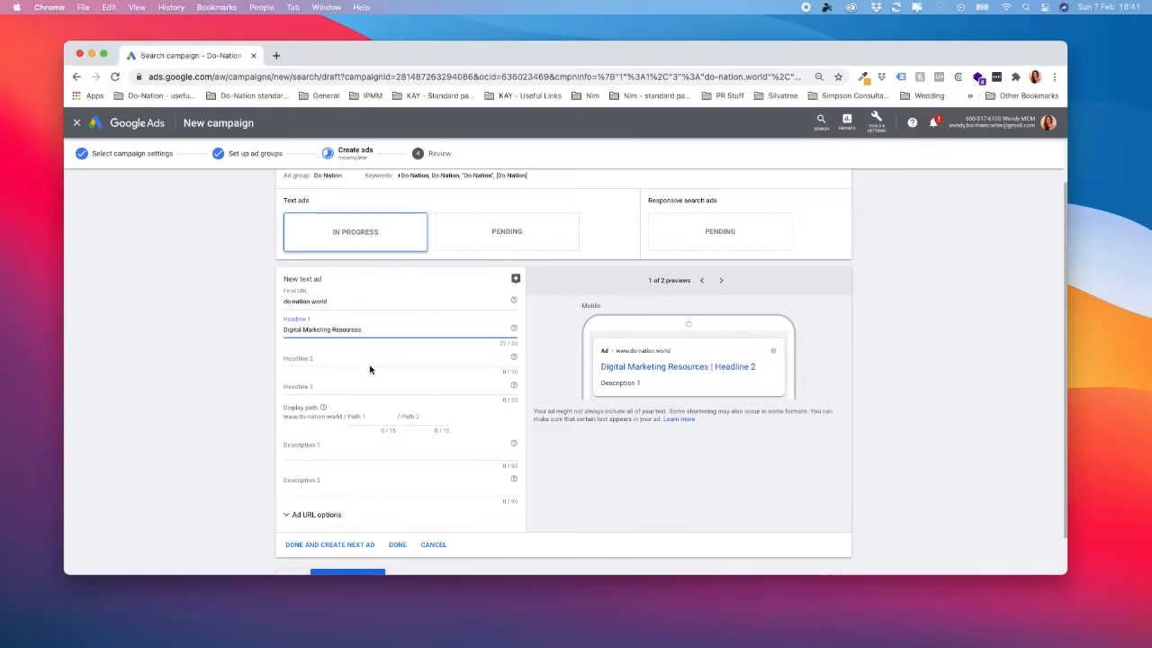
left_click(501, 344)
left_click_drag(369, 330, 280, 330)
key("super+c")
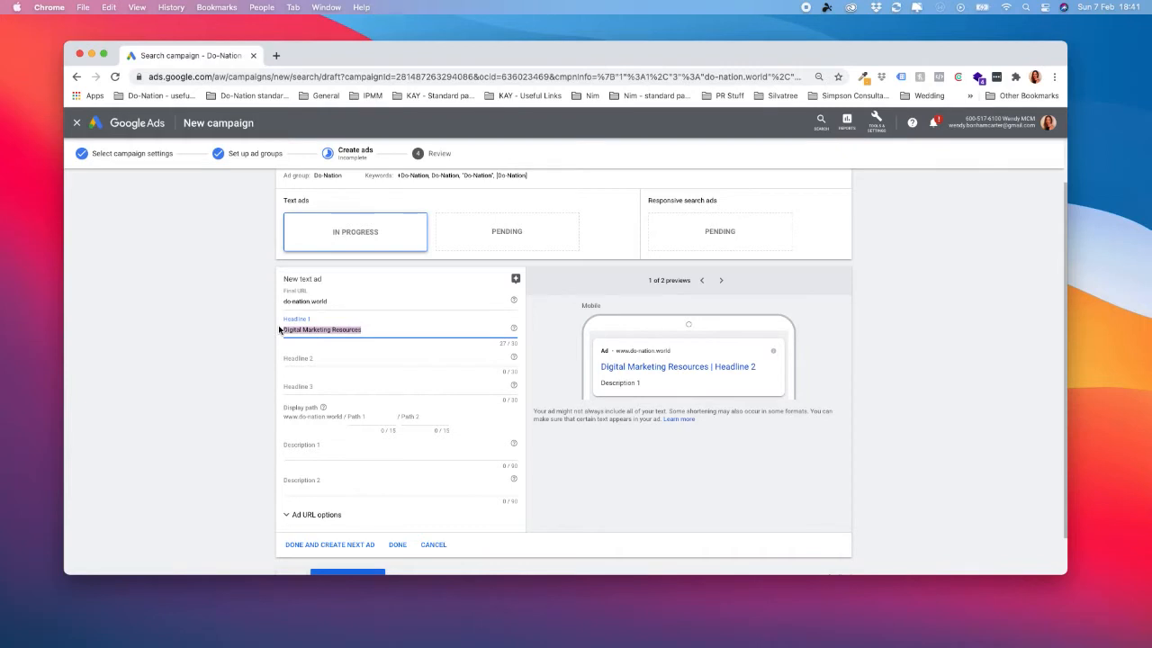
key("BackSpace")
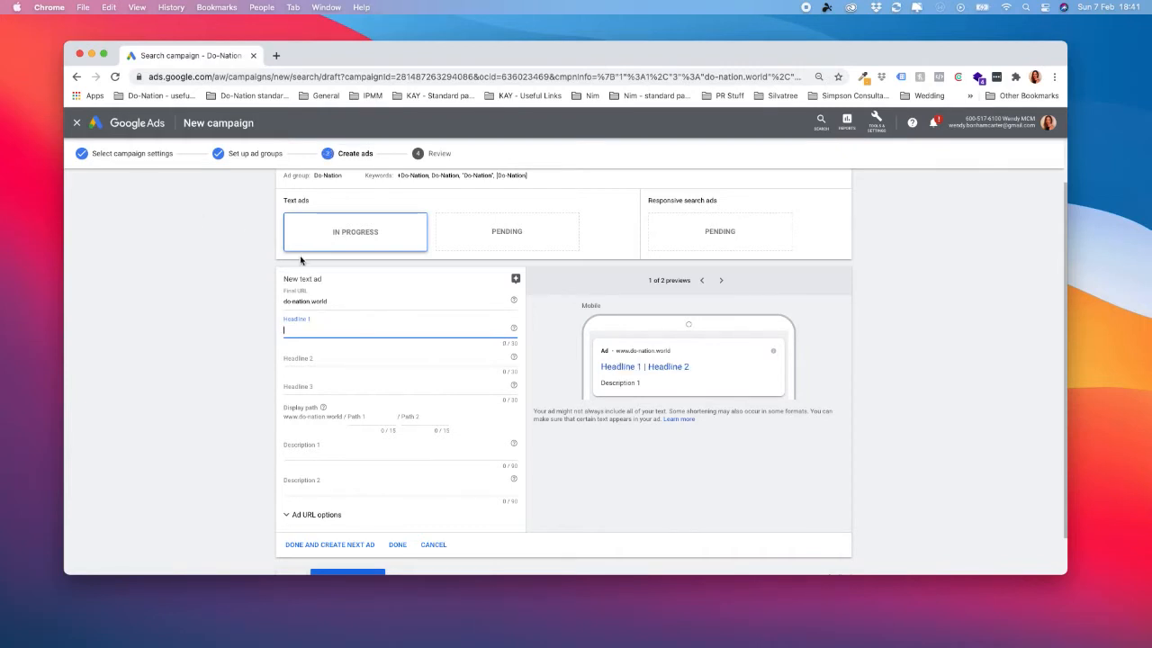
Set the text ad's Headline 1 to "Do-Nation" and Headline 2 to "Digital Marketing Resources".
type("D")
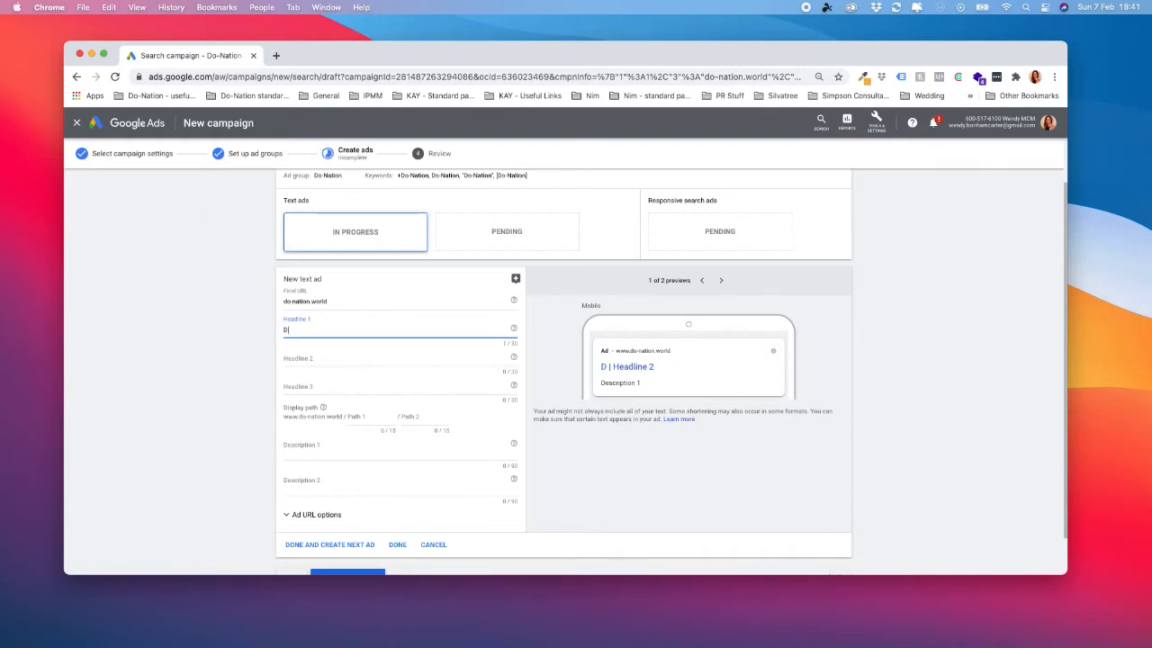
type("-Nation")
type("o")
left_click(344, 358)
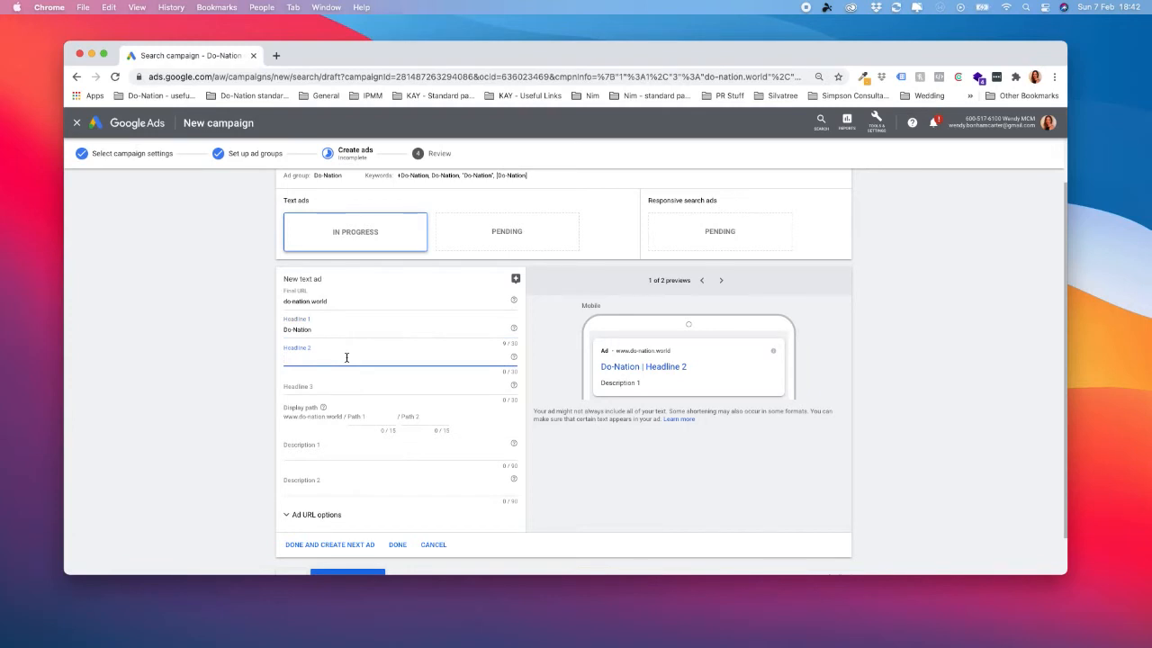
key("super+v")
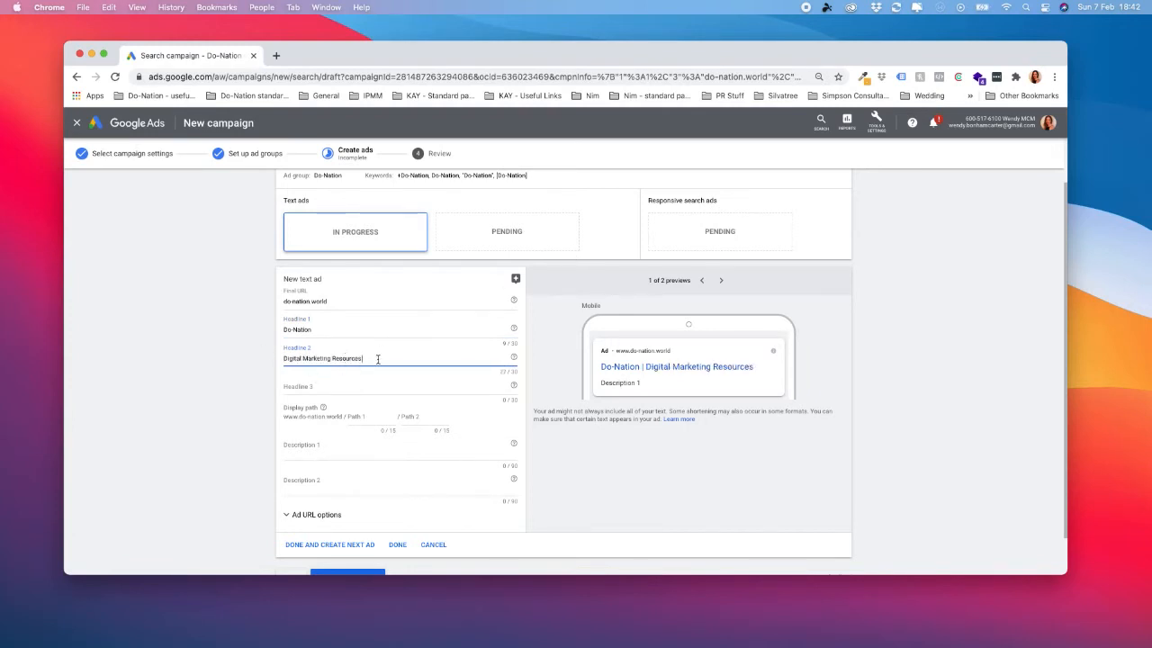
Set the text ad's Headline 3 to "Free Resources".
left_click(335, 387)
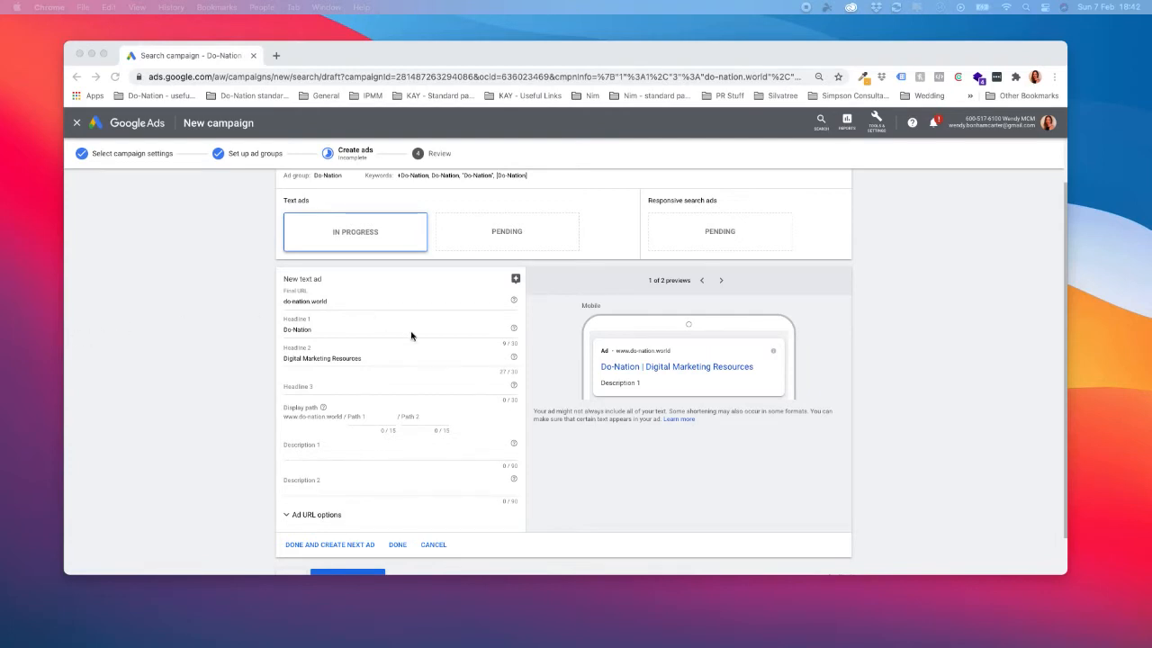
left_click(347, 392)
left_click(348, 393)
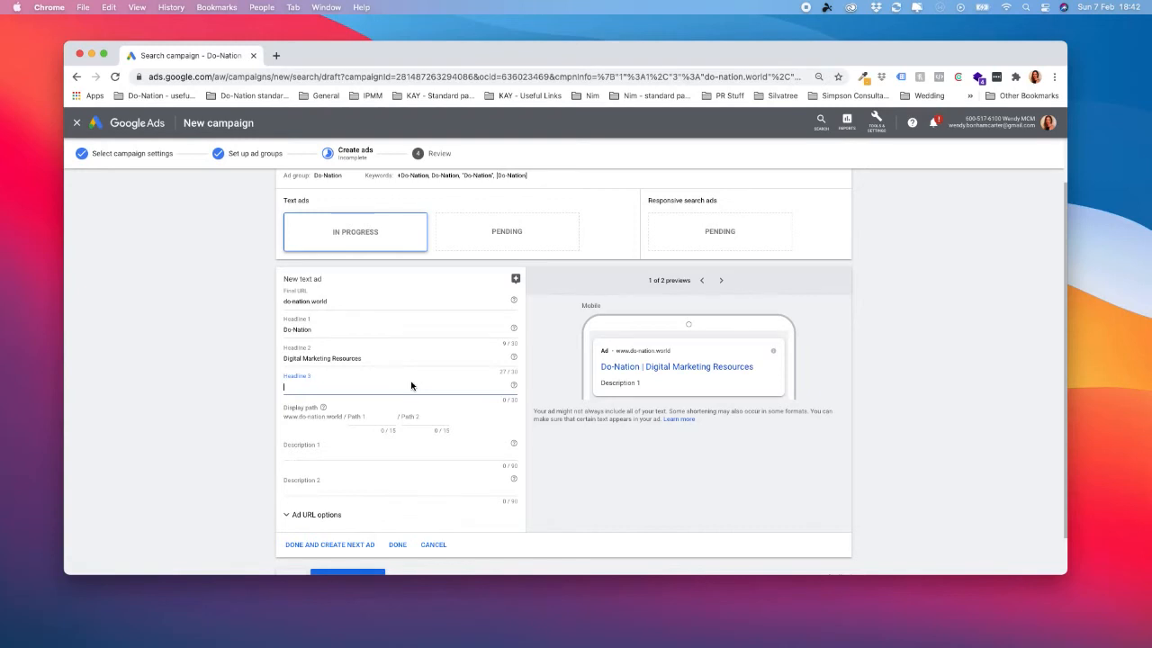
type("Free Resources")
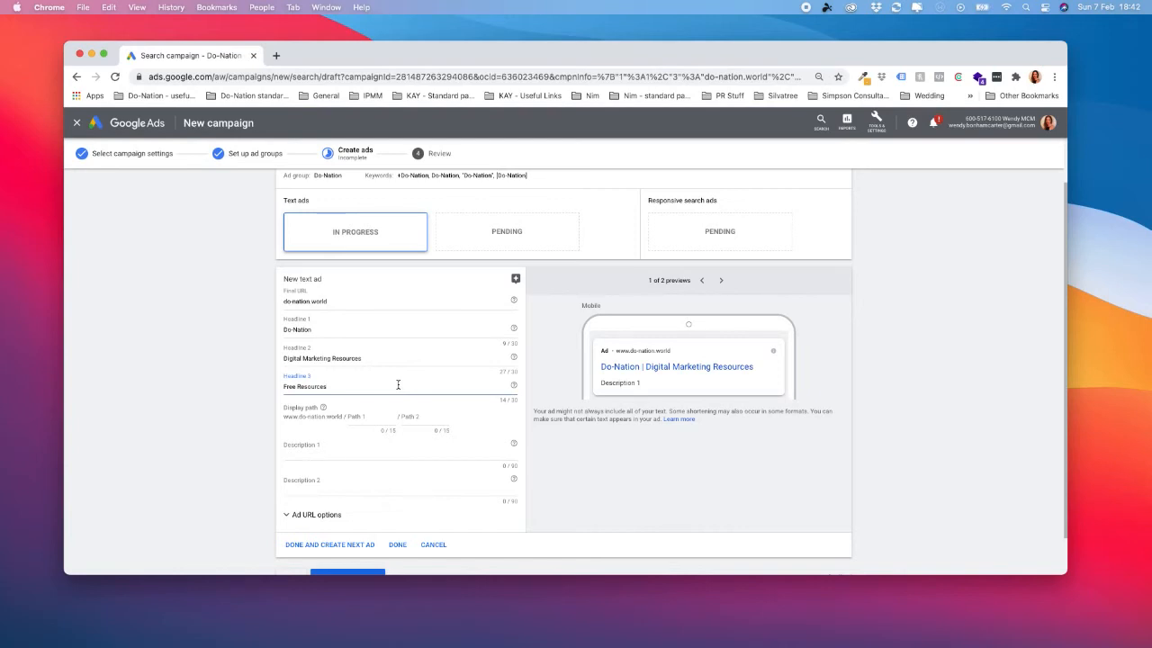
Enter Description 1 as "The community-minded learning & resources hub for non-profits, altruistic-led freelancers and sustainable businesses.".
left_click(351, 464)
scroll(347, 461, "down", 2)
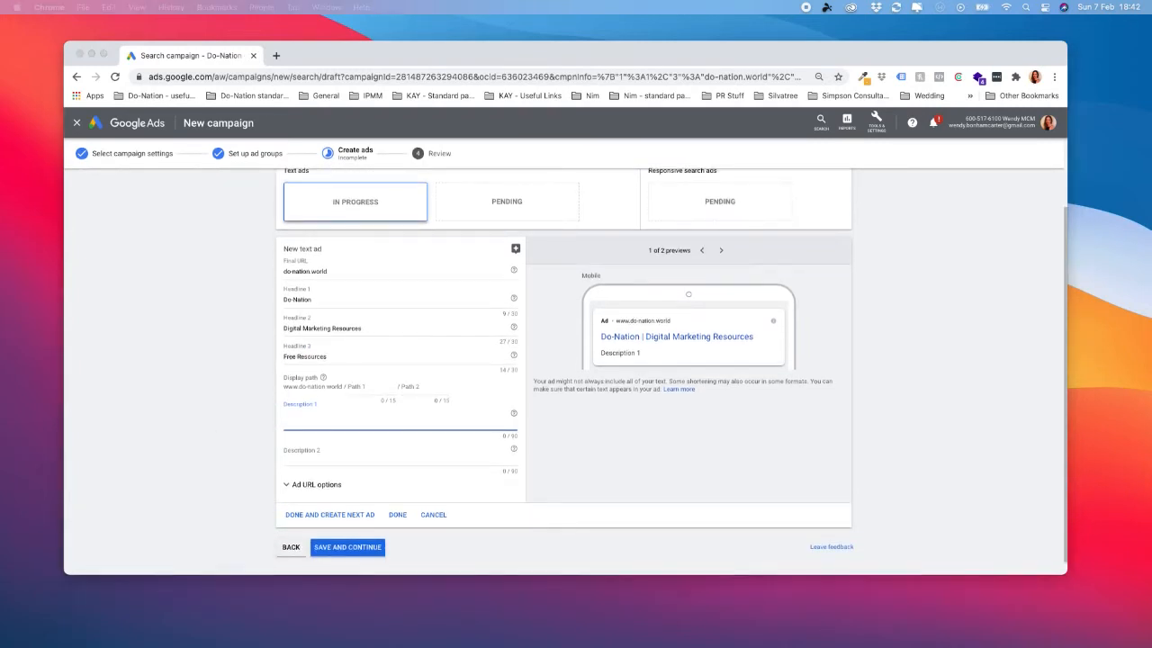
left_click(306, 423)
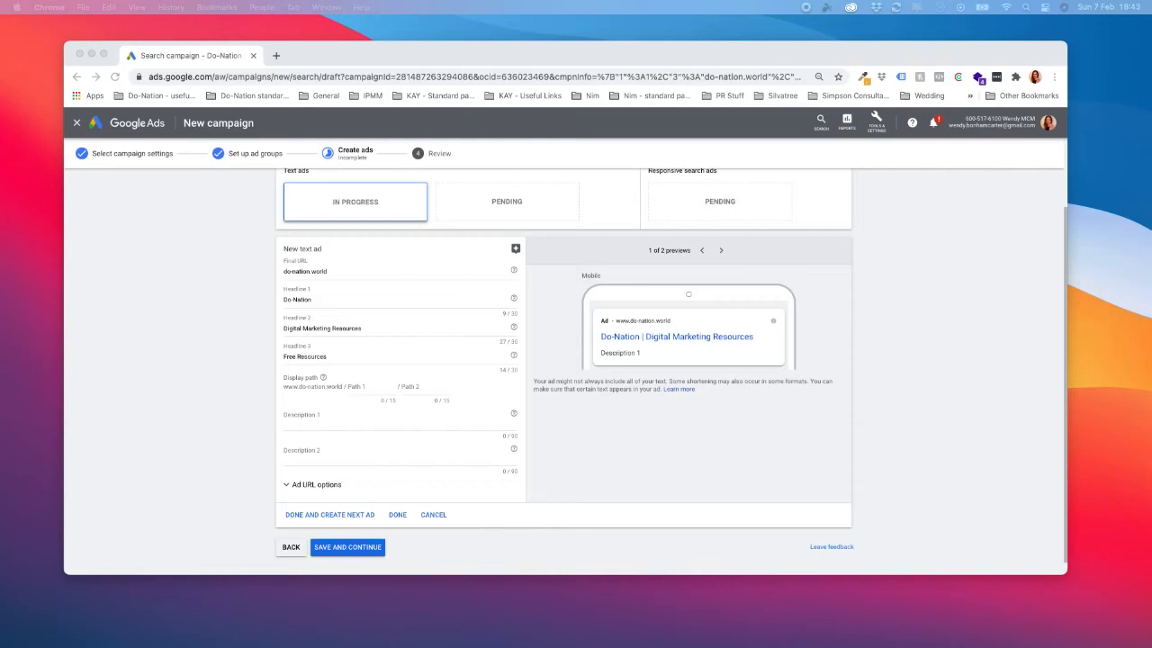
left_click(328, 420)
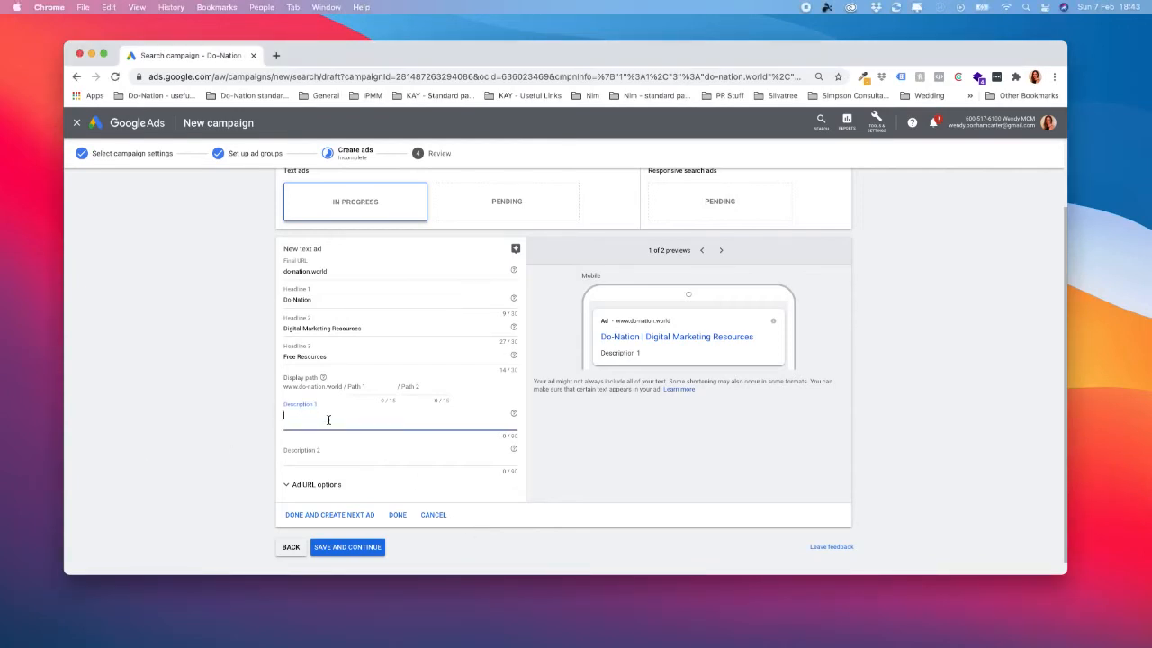
type("the community-minded learning & resources hub for non-profits, altruistic-led freelancers and sustainable businesses.")
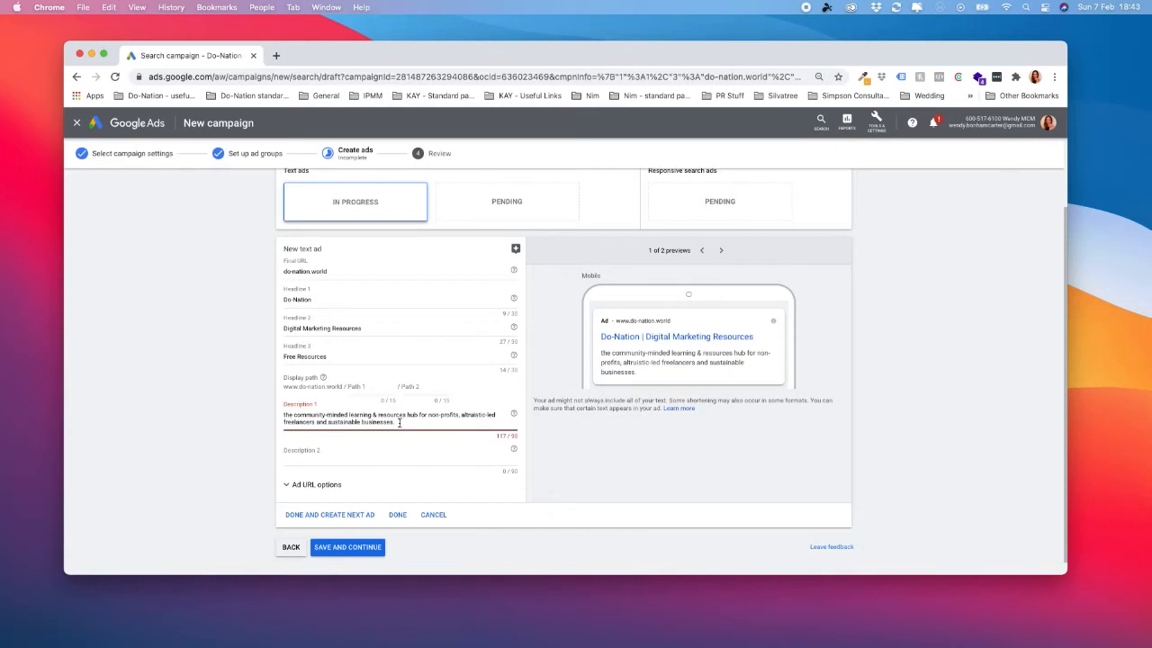
left_click(285, 416)
key("Delete")
type("T")
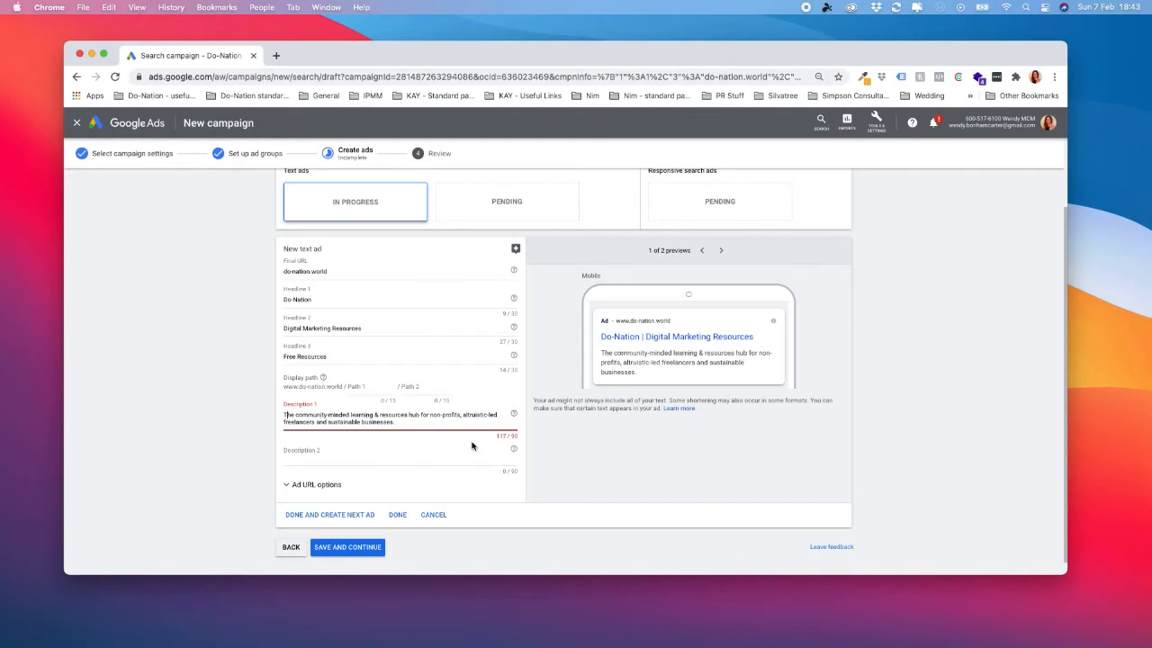
Shorten Description 1 to "The community-minded learning & resources hub for non-profits and freelancers.".
left_click(501, 435)
left_click(486, 414)
left_click_drag(486, 414, 466, 415)
key("BackSpace")
key("BackSpace")
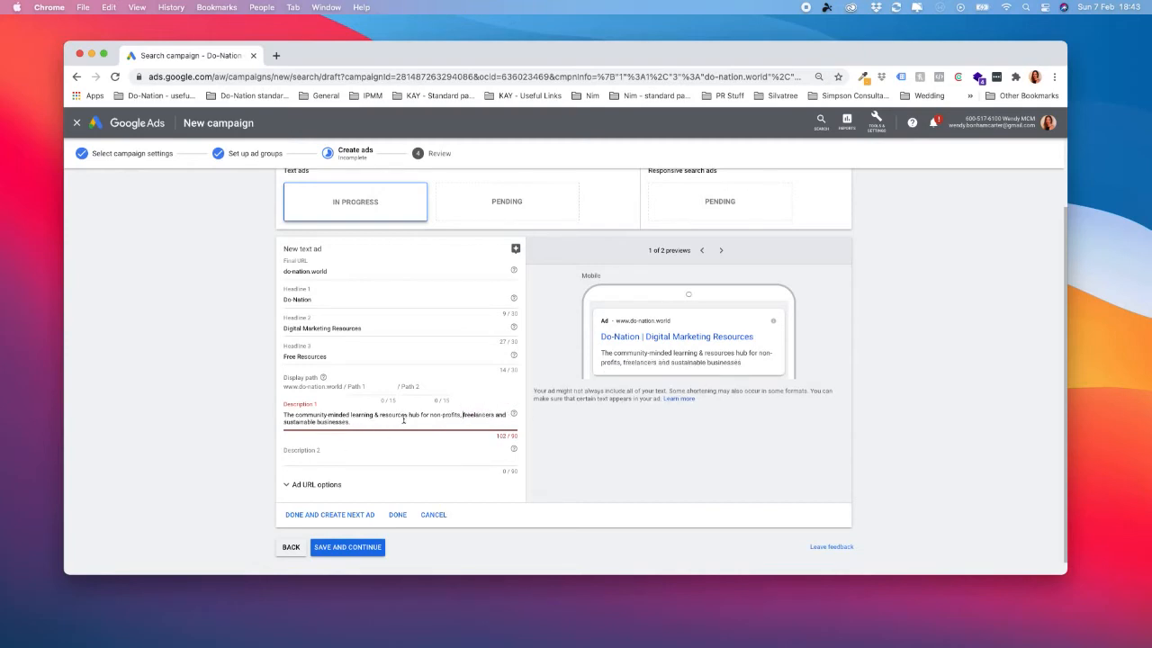
left_click(371, 422)
left_click_drag(371, 422, 469, 412)
key("BackSpace")
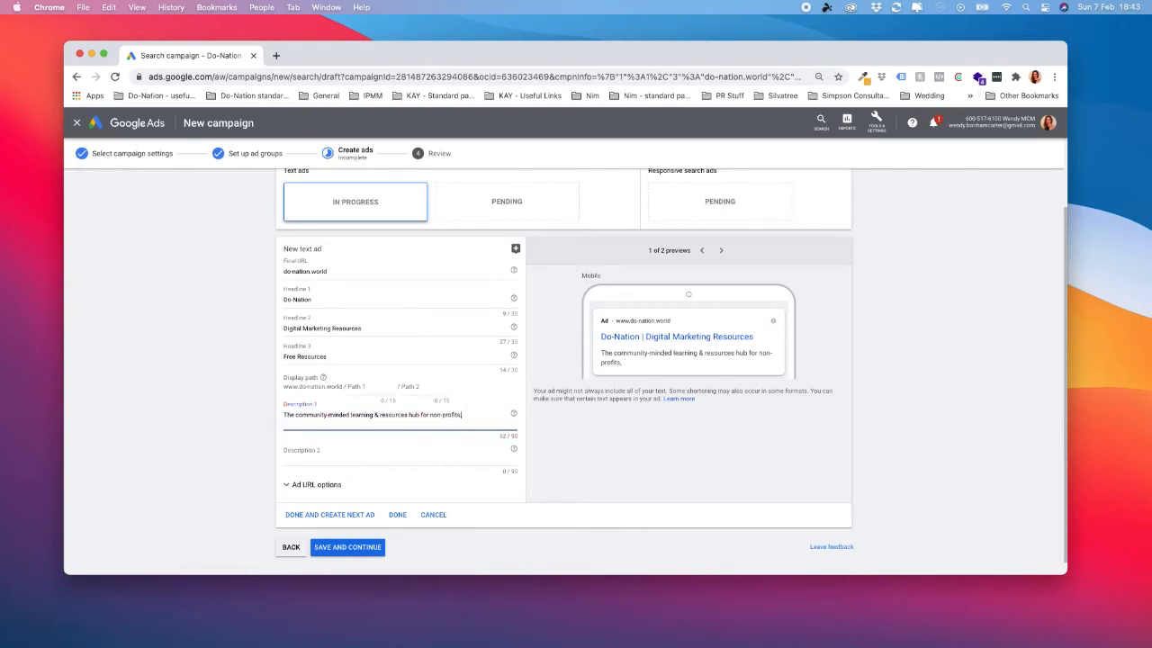
type("and freelancers.")
Fill Description 2 with "We believe that collaboration and knowledge sharing is key to creating a better future for people and the planet.".
left_click(388, 457)
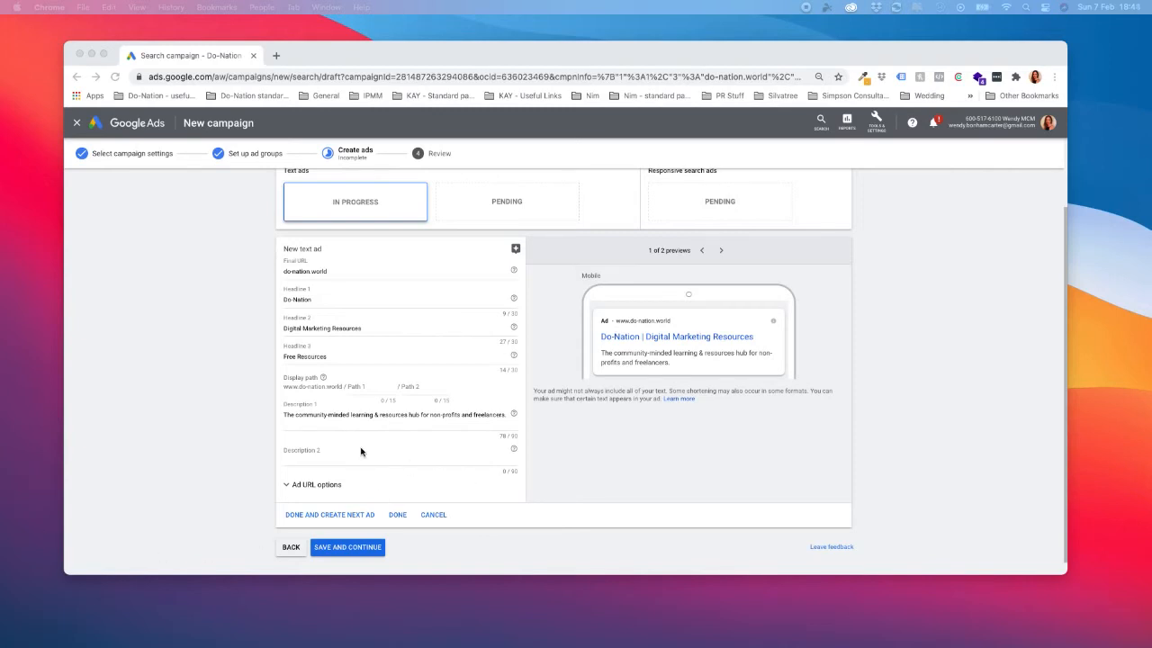
left_click(324, 457)
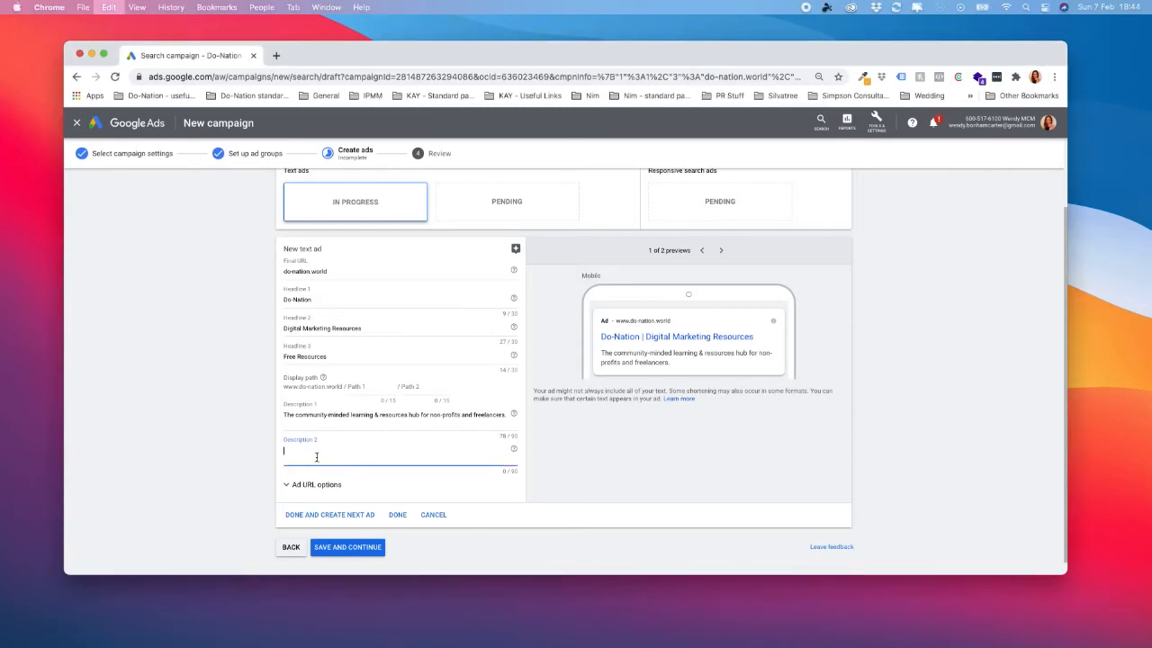
type("We believe that collaboration and knowledge sharing is key to creating a better future for people and the planet.")
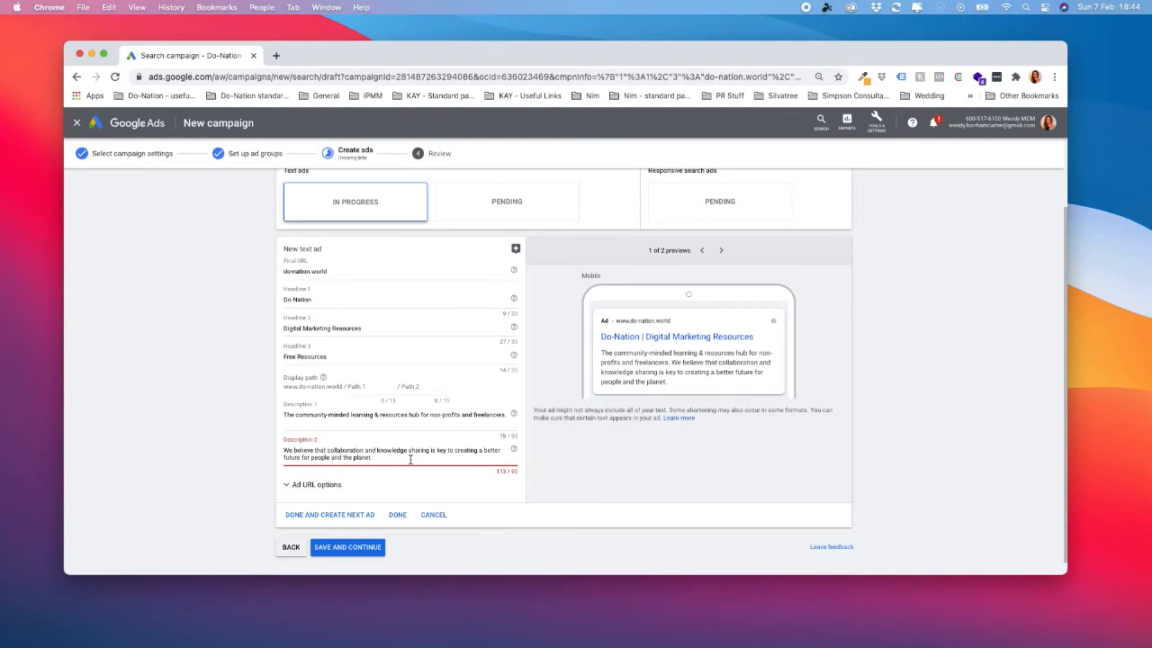
Shorten Description 2 to "We believe that collaboration and knowledge sharing is key to creating a better future.".
left_click(379, 458)
left_click_drag(379, 457, 300, 457)
key("BackSpace")
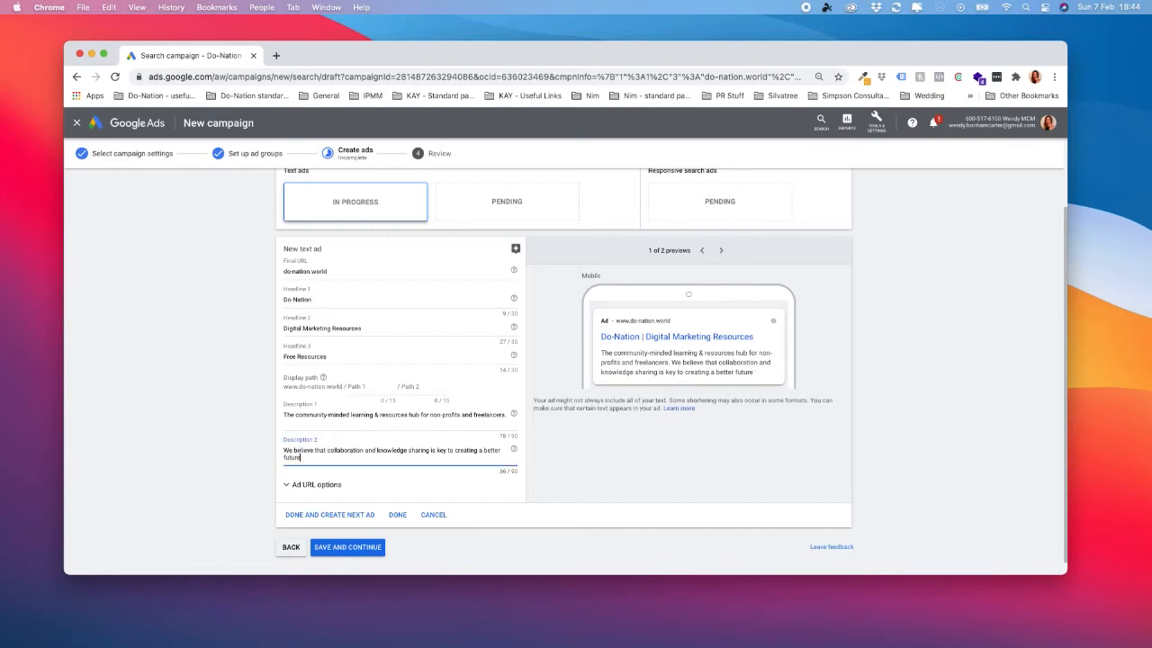
type("./")
key("BackSpace")
Capitalise the first part of Description 1 as "The Community-Minded Learning & Resources Hub".
left_click(298, 416)
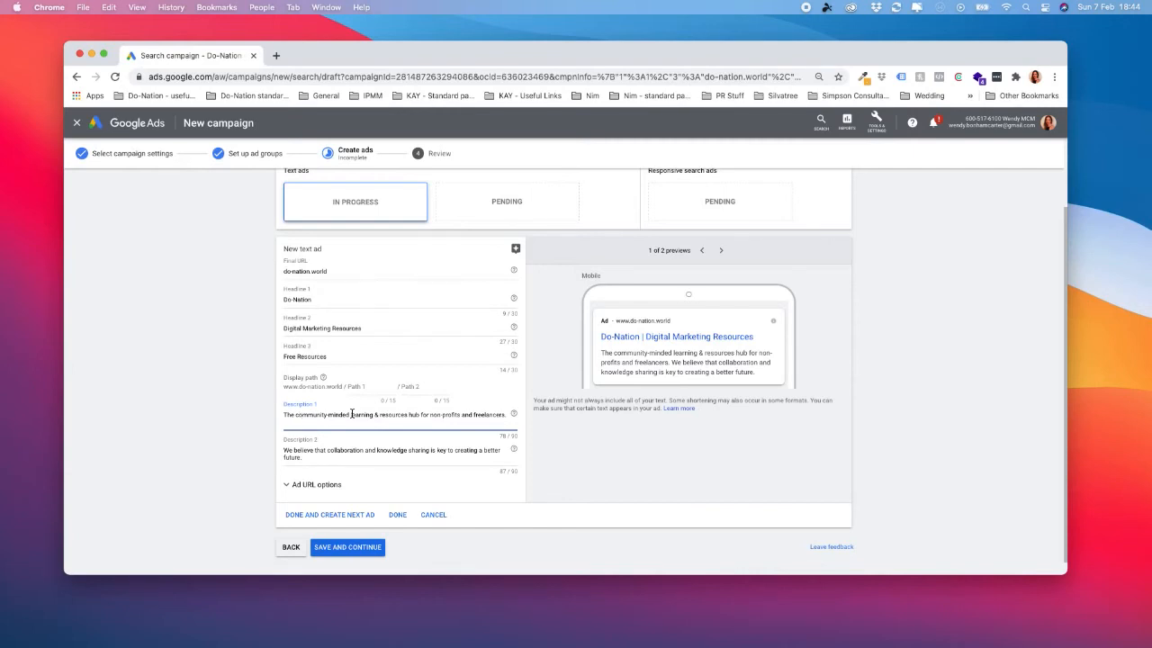
key("BackSpace")
type("C")
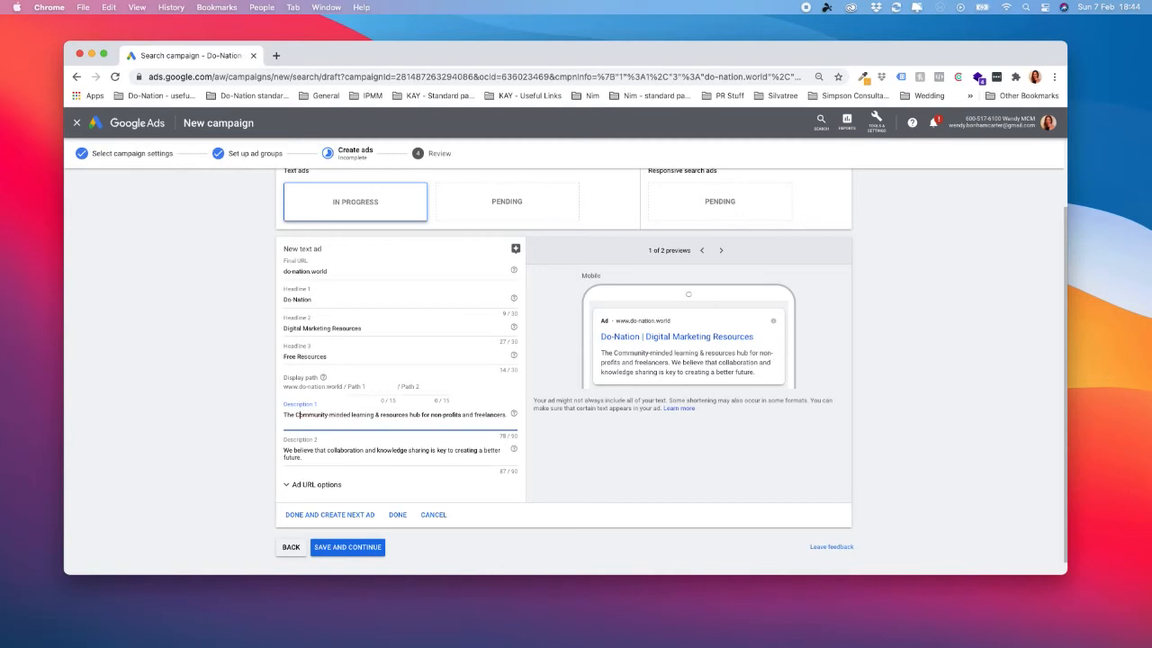
left_click(330, 414)
key("BackSpace")
type("M")
left_click(354, 415)
key("BackSpace")
type("L")
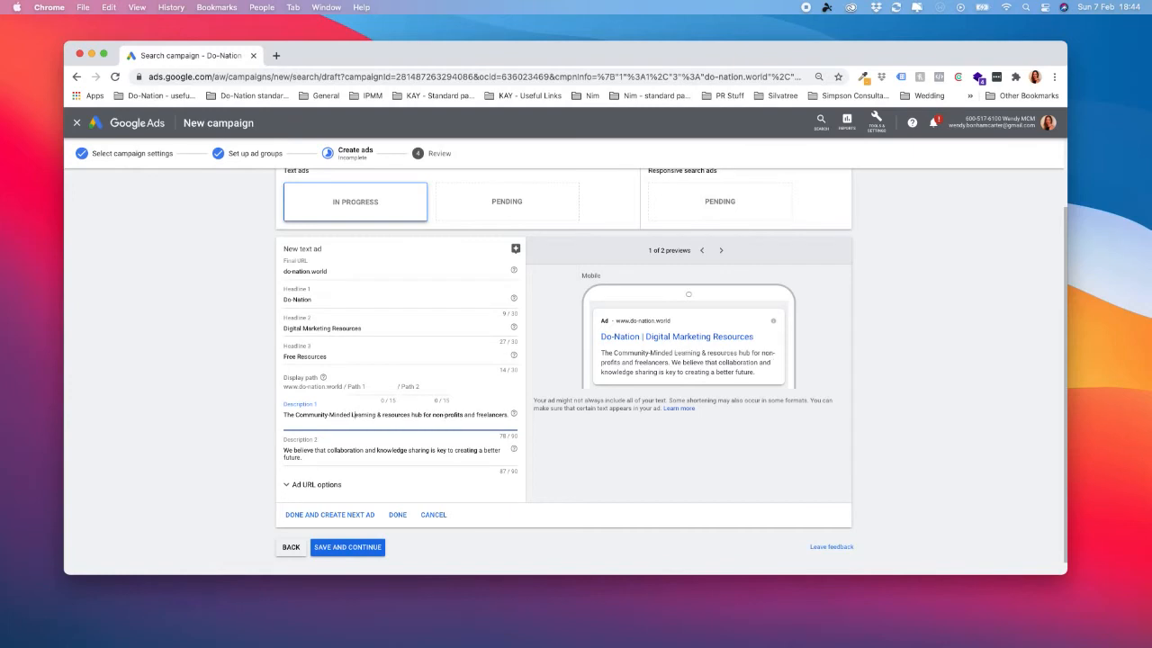
key("BackSpace")
type("R")
left_click(416, 414)
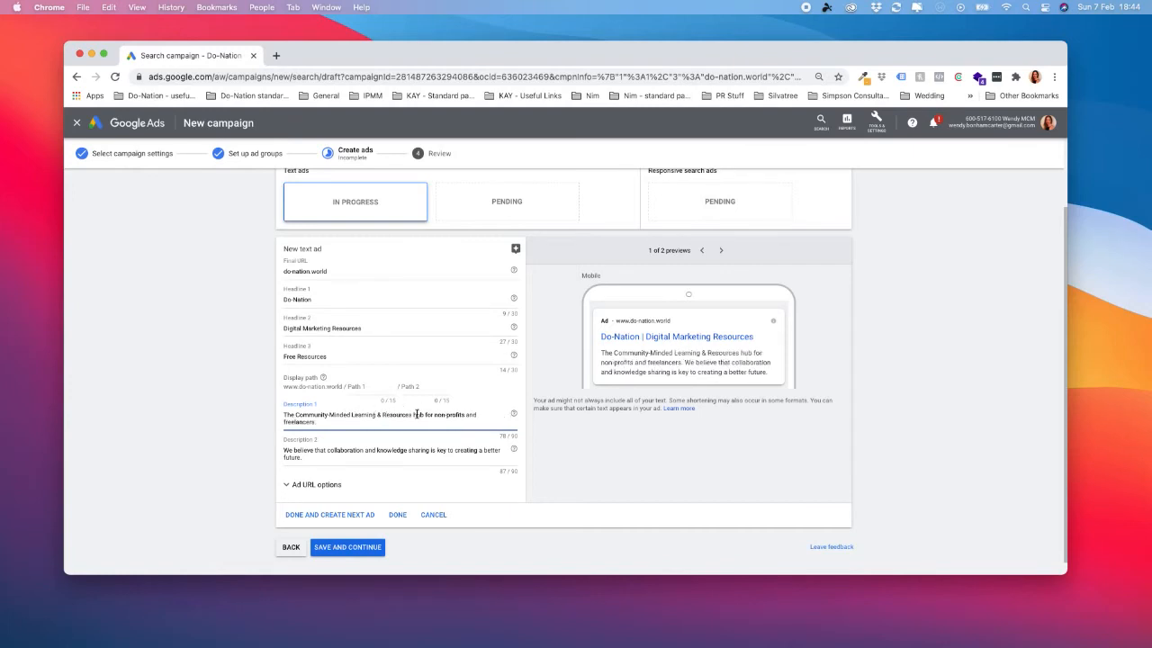
key("BackSpace")
type("H")
Capitalise the rest of Description 1 as "For Non-Profits And Freelancers.".
left_click(432, 415)
key("BackSpace")
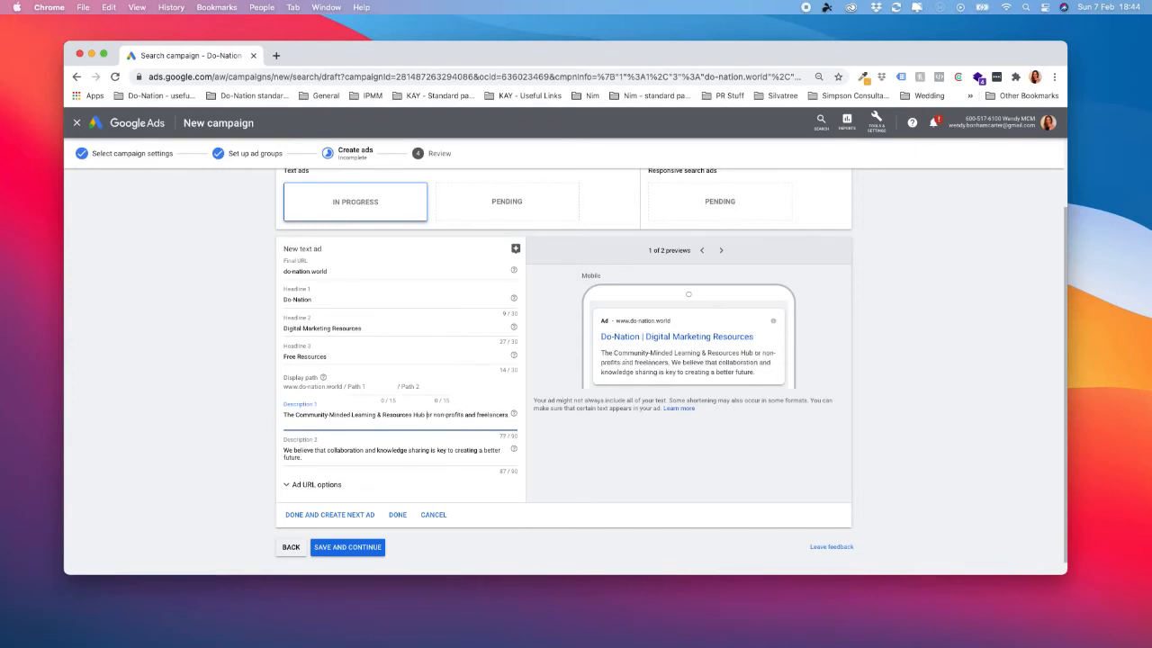
type("F")
left_click(438, 415)
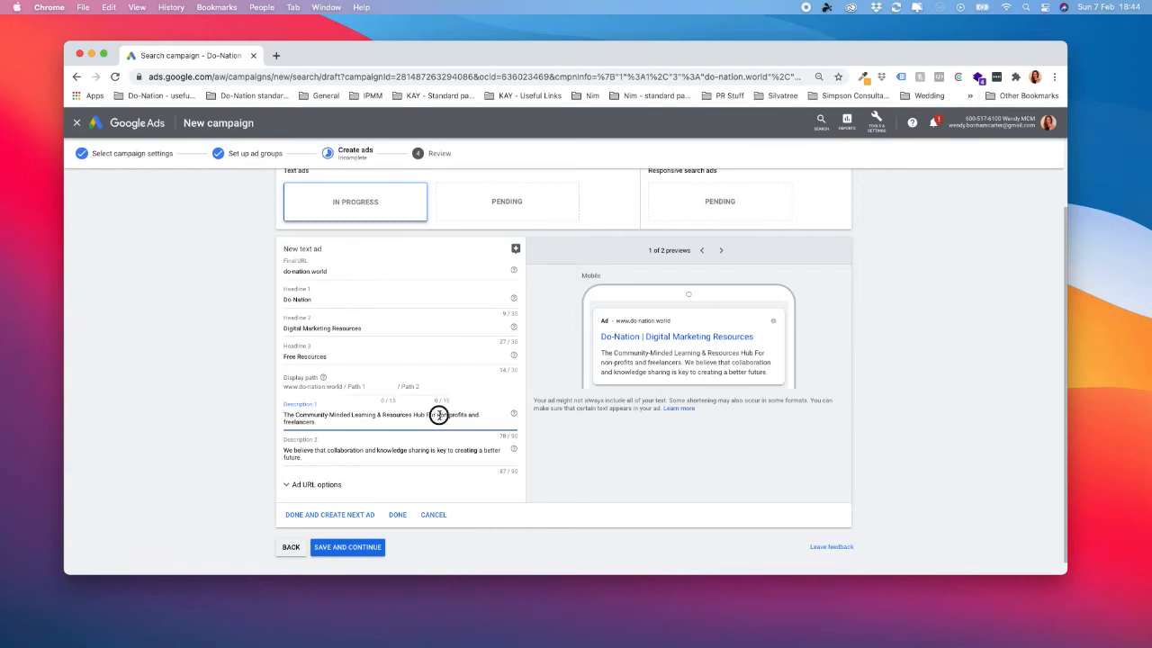
key("BackSpace")
type("N")
left_click(453, 415)
key("BackSpace")
type("P")
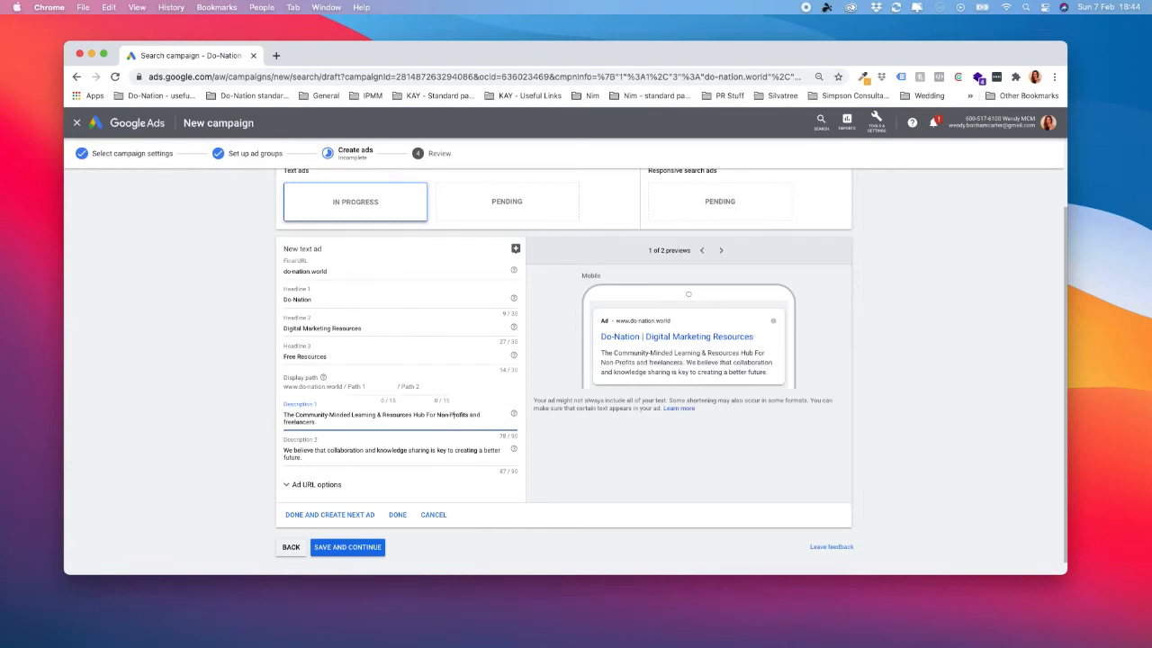
left_click(470, 415)
key("Delete")
type("A")
key("BackSpace")
type("F")
Capitalise the opening words of Description 2 as "We Believe That Collaboration And".
left_click(297, 453)
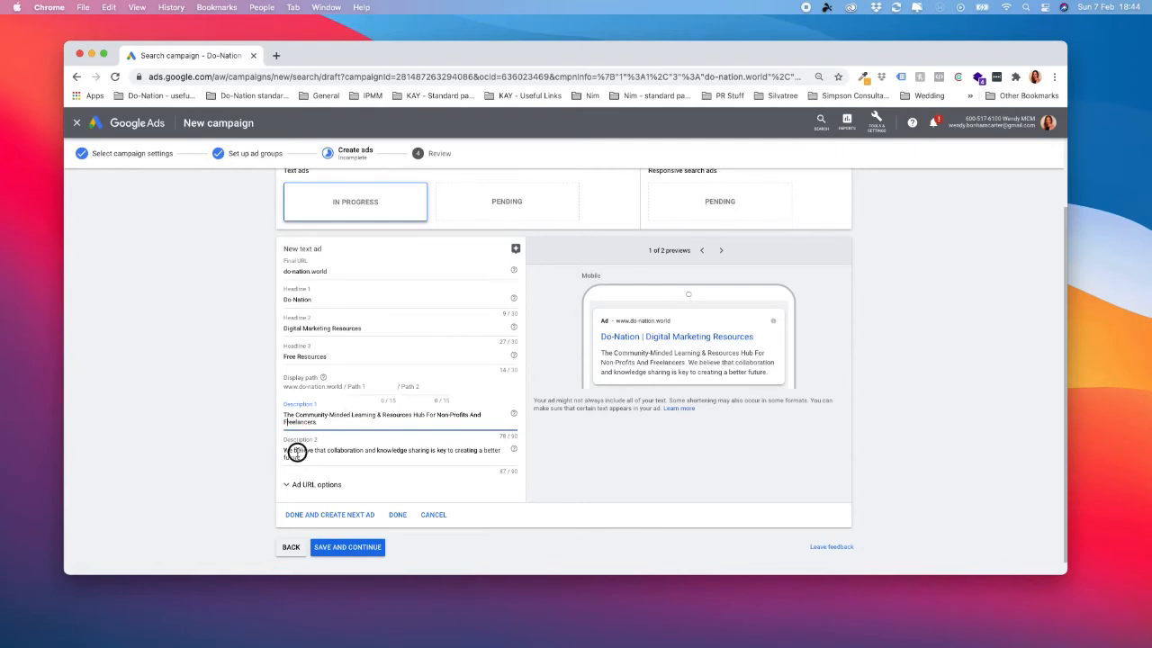
key("BackSpace")
type("B")
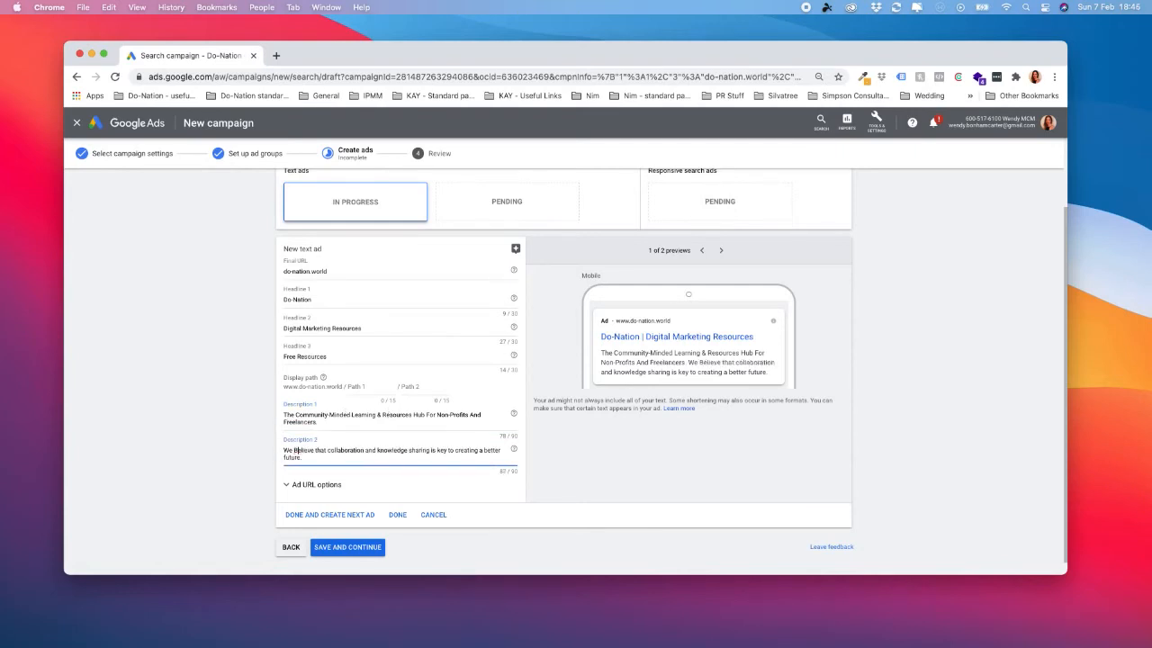
left_click(315, 451)
key("Delete")
type("T")
left_click(332, 450)
key("Delete")
type("C")
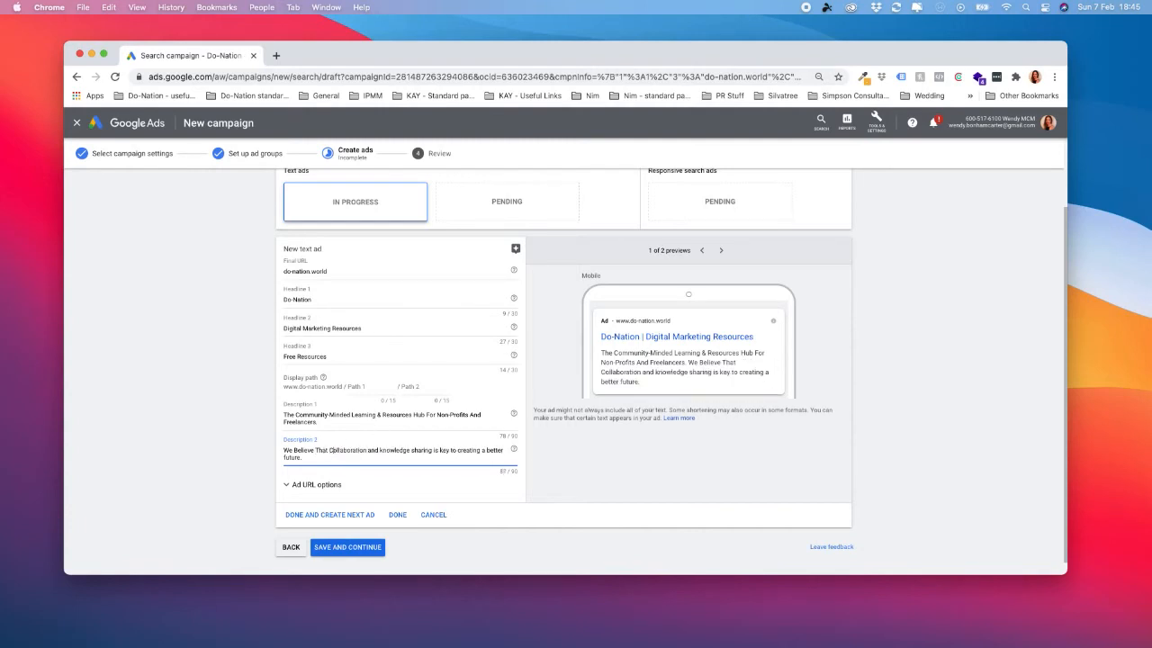
left_click(369, 451)
key("Delete")
type("A")
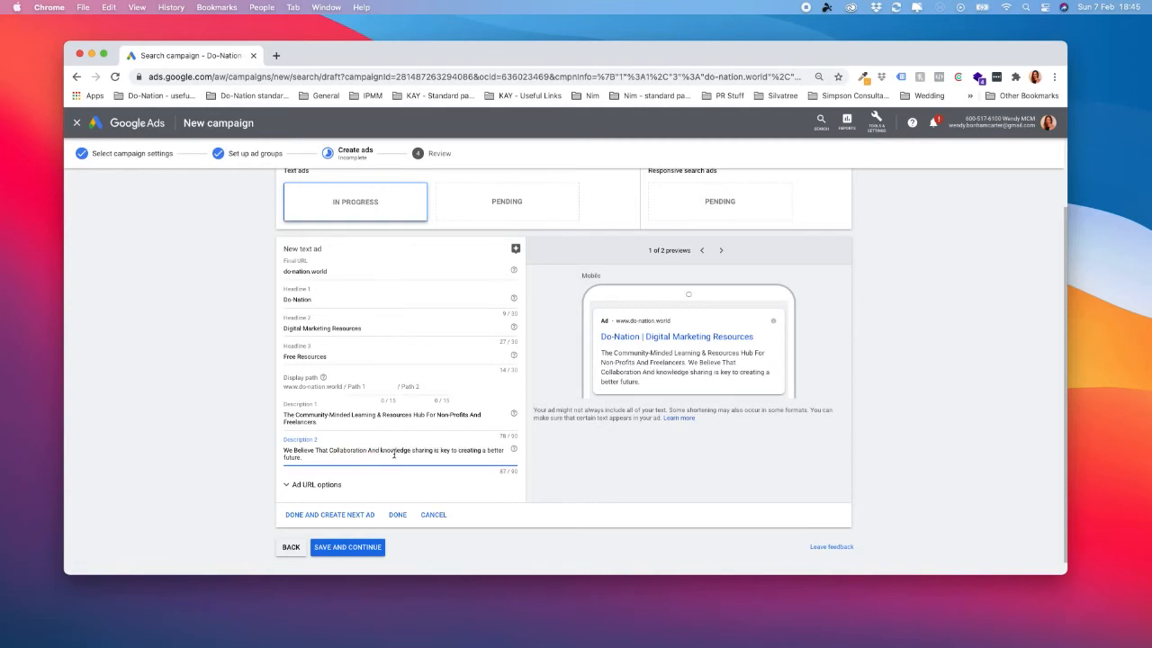
Capitalise the middle words of Description 2 as "Knowledge Sharing Is Key".
left_click(381, 451)
key("Delete")
type("K")
left_click(419, 451)
key("Delete")
type("S")
left_click(438, 451)
key("BackSpace")
type("I")
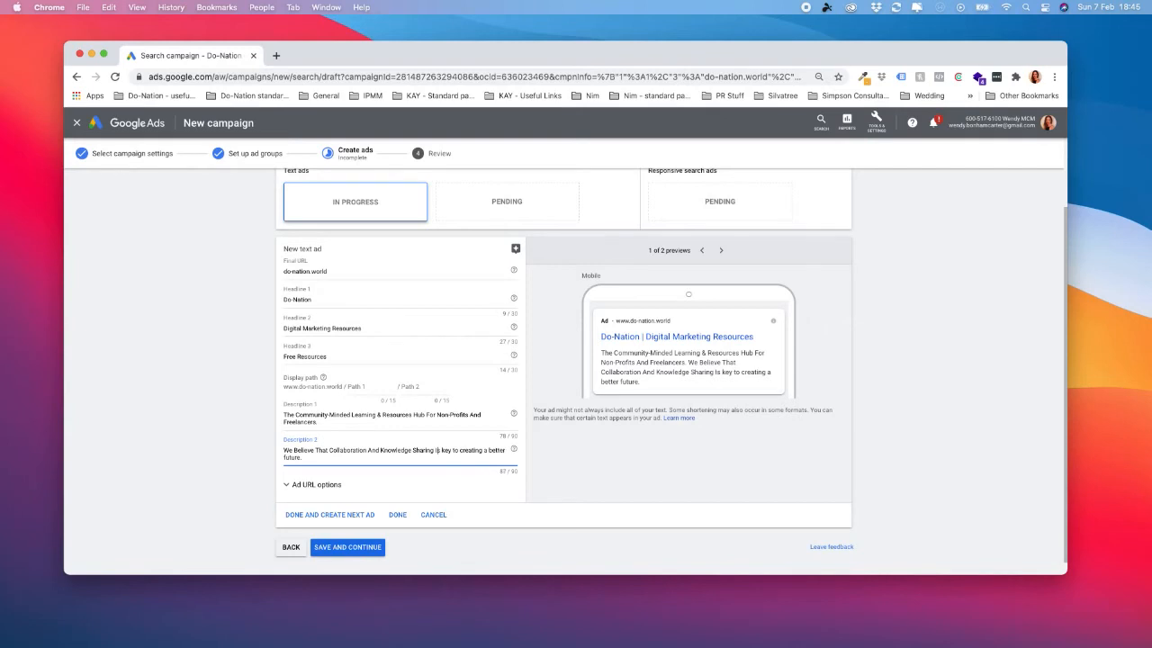
left_click(446, 451)
key("BackSpace")
type("K")
Capitalise the closing words of Description 2 as "To Creating A Better Future.".
left_click(456, 450)
key("BackSpace")
type("T")
left_click(464, 450)
key("BackSpace")
type("C")
left_click(493, 451)
key("BackSpace")
type("A")
key("Right")
key("Right")
key("BackSpace")
type("B")
left_click(285, 457)
key("Delete")
type("F")
left_click(558, 502)
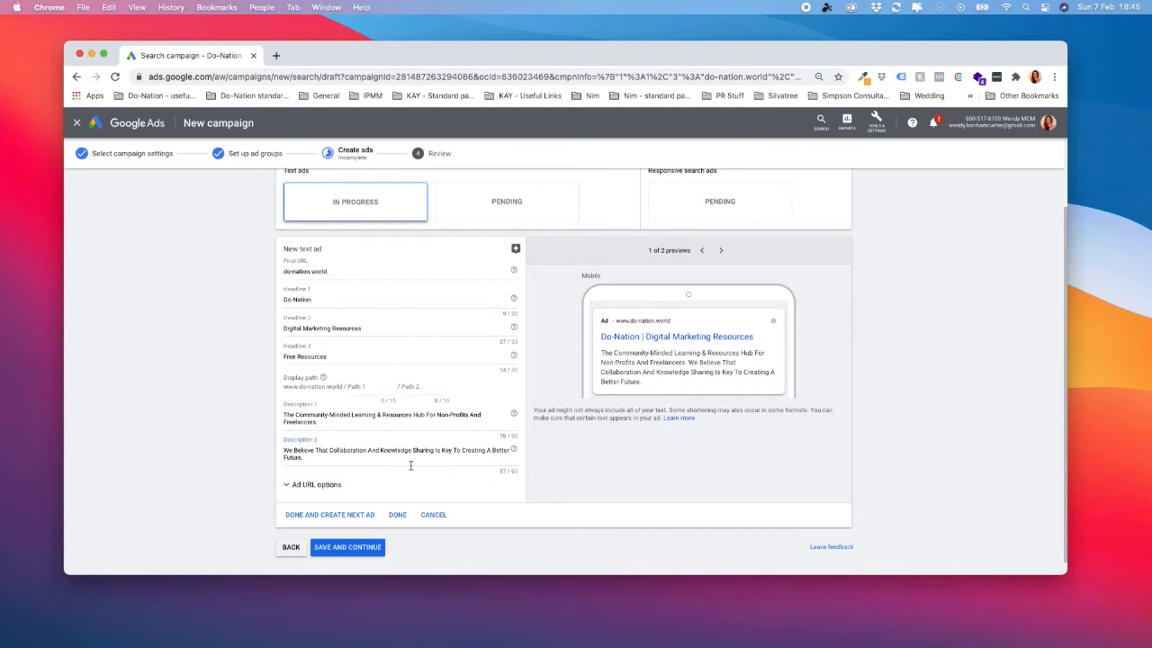
Save the first text ad, start the second one and set its Headline 2 to "With Purpose. For Impact.".
left_click(356, 520)
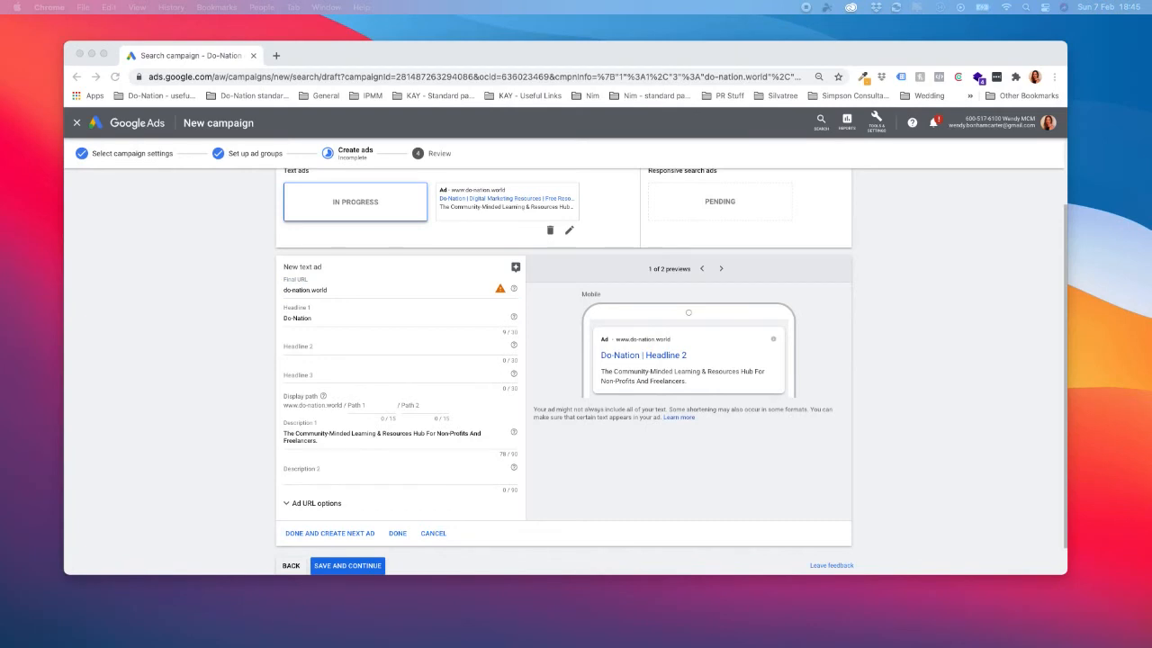
left_click(317, 349)
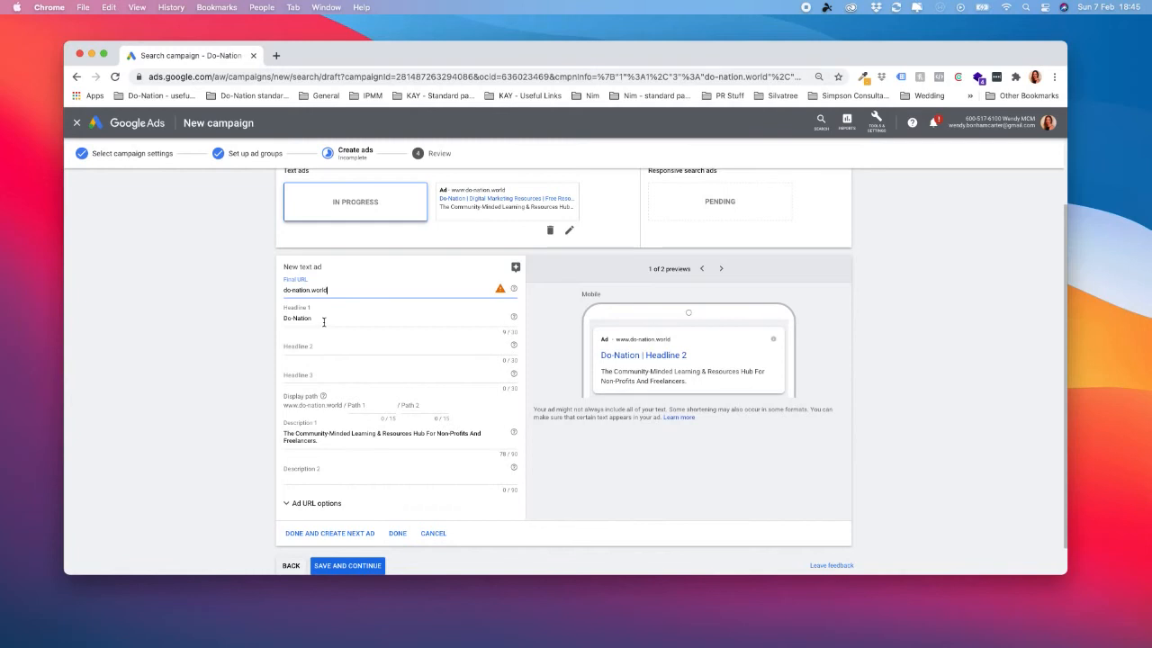
left_click(324, 322)
left_click(324, 345)
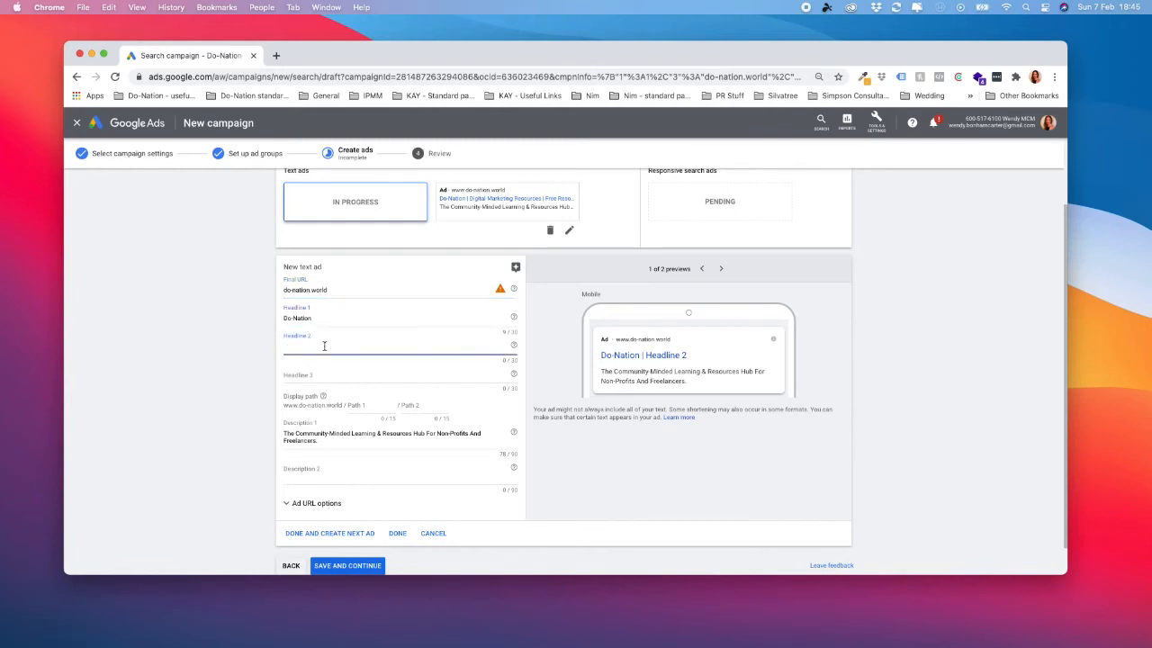
type("With Purpose. For Impact.")
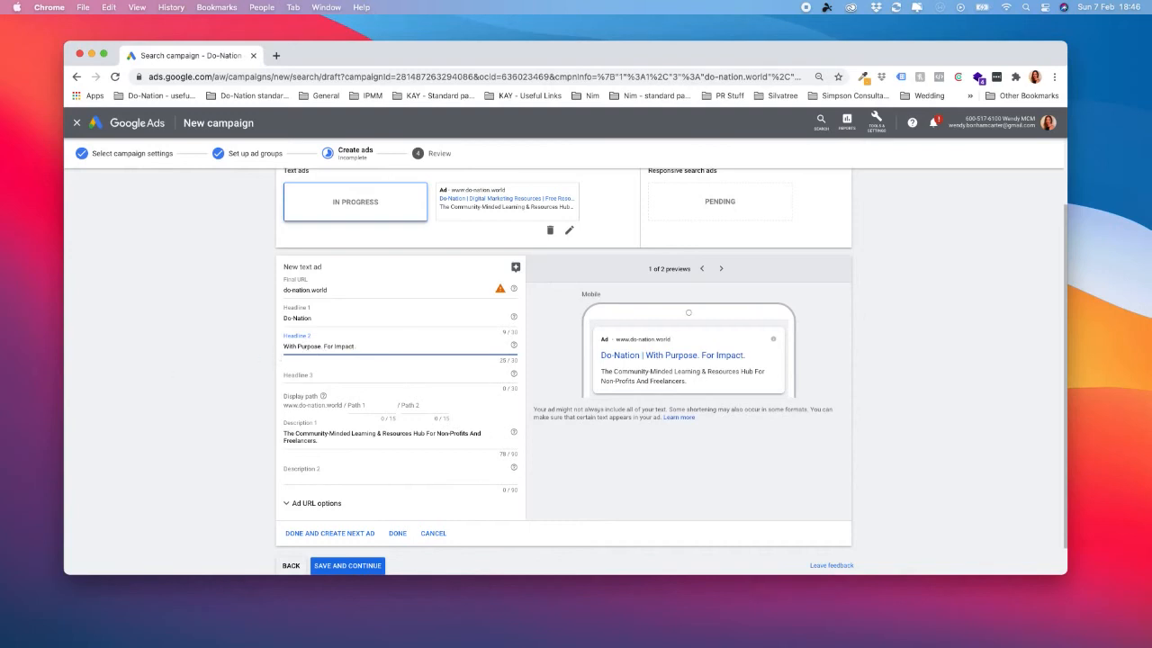
Fill the second ad's Headline 3 with "Join Our Collaborative Community" and shorten it to "Join Our Community".
key("super+Tab")
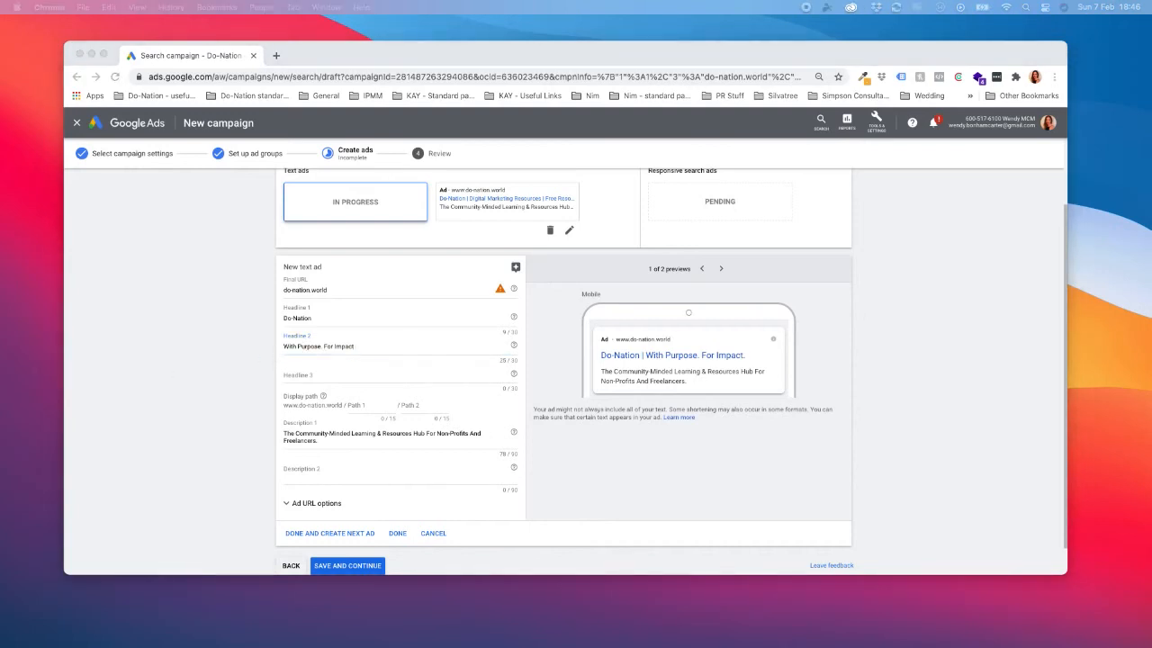
left_click(300, 373)
type("Join Our Collaborative Community")
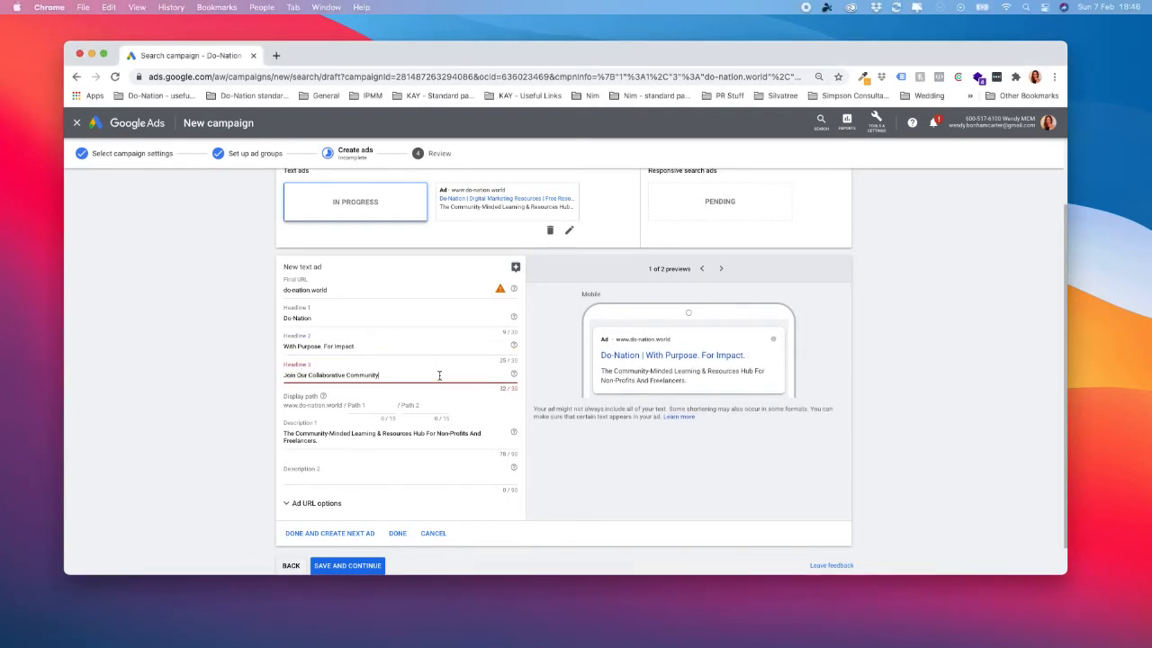
left_click(344, 376)
key("BackSpace")
key("BackSpace")
key("BackSpace")
key("BackSpace")
key("BackSpace")
key("BackSpace")
key("BackSpace")
key("BackSpace")
key("BackSpace")
key("BackSpace")
key("BackSpace")
key("BackSpace")
key("BackSpace")
key("BackSpace")
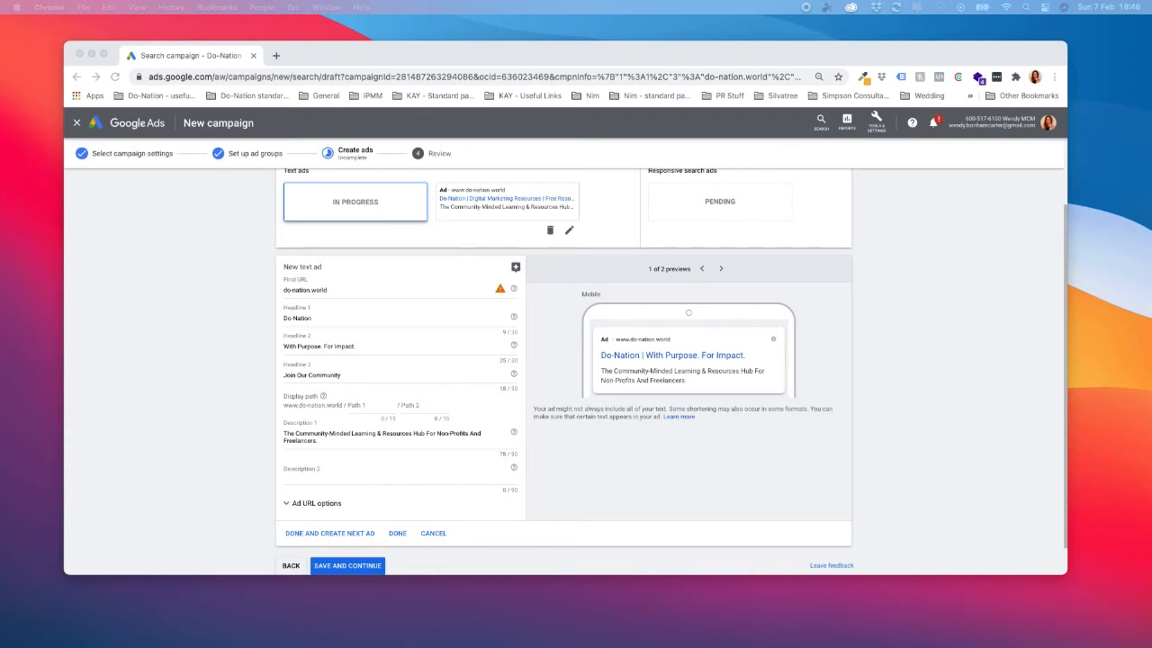
Set the second ad's Description 2 to "An ecosystem designed to foster collaboration, drive ethical funding & decent work.".
left_click(352, 468)
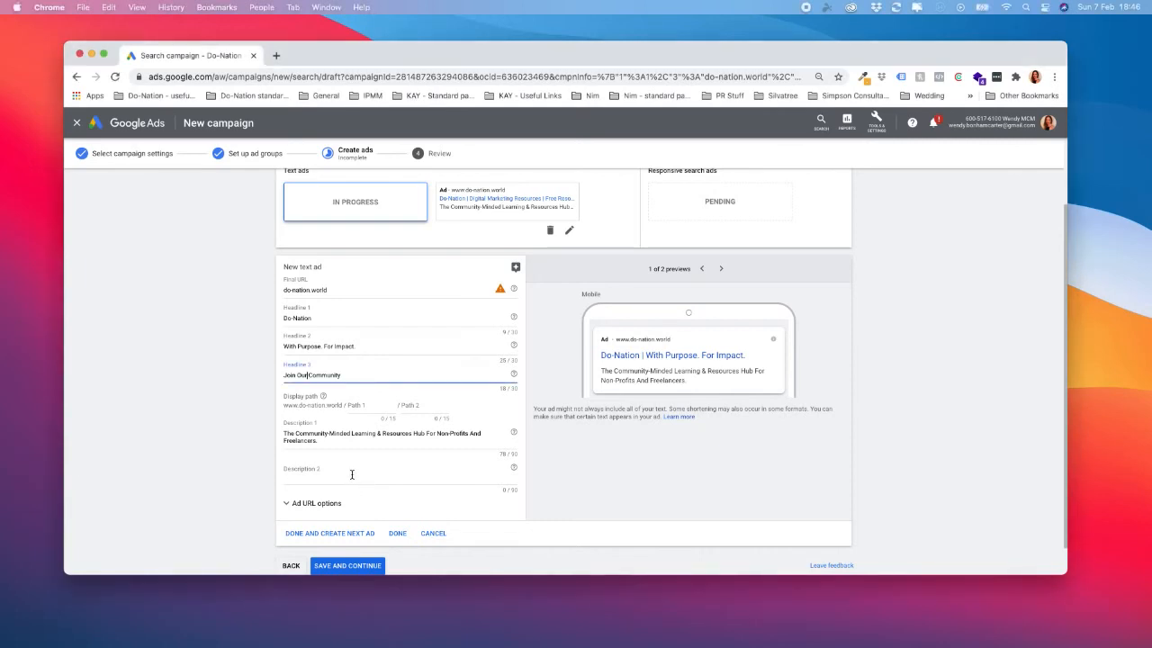
type("an ecosystem designed to foster collaboration, drive ethical funding & decent work opportunities that support sustainable impact growth.")
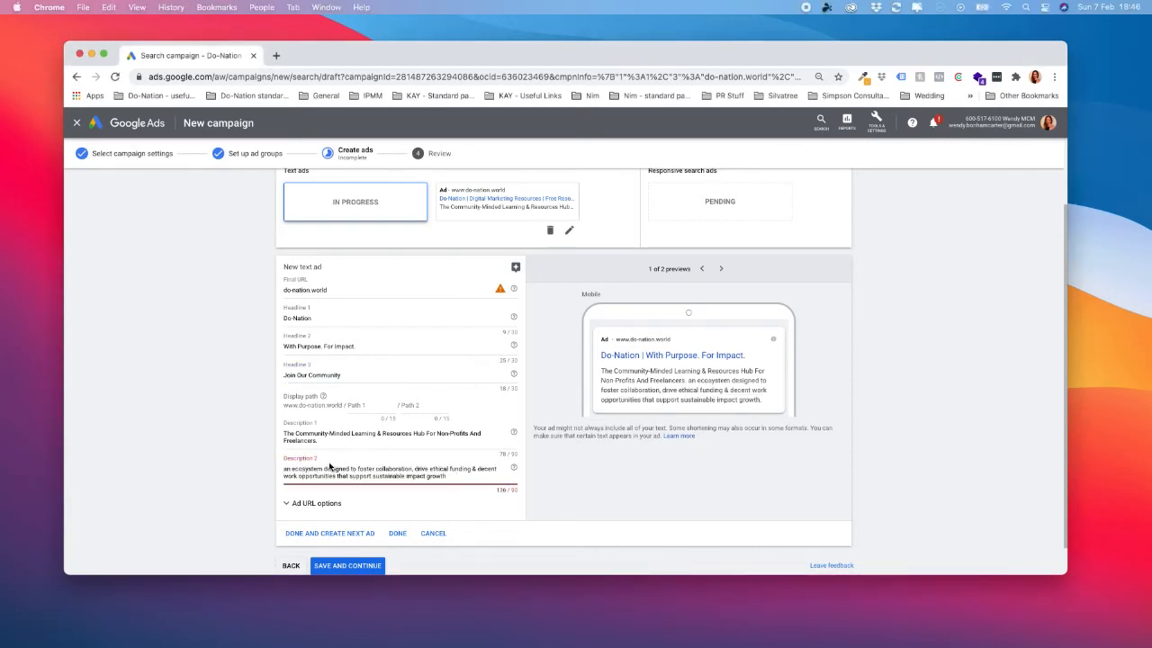
left_click_drag(338, 477, 450, 476)
key("BackSpace")
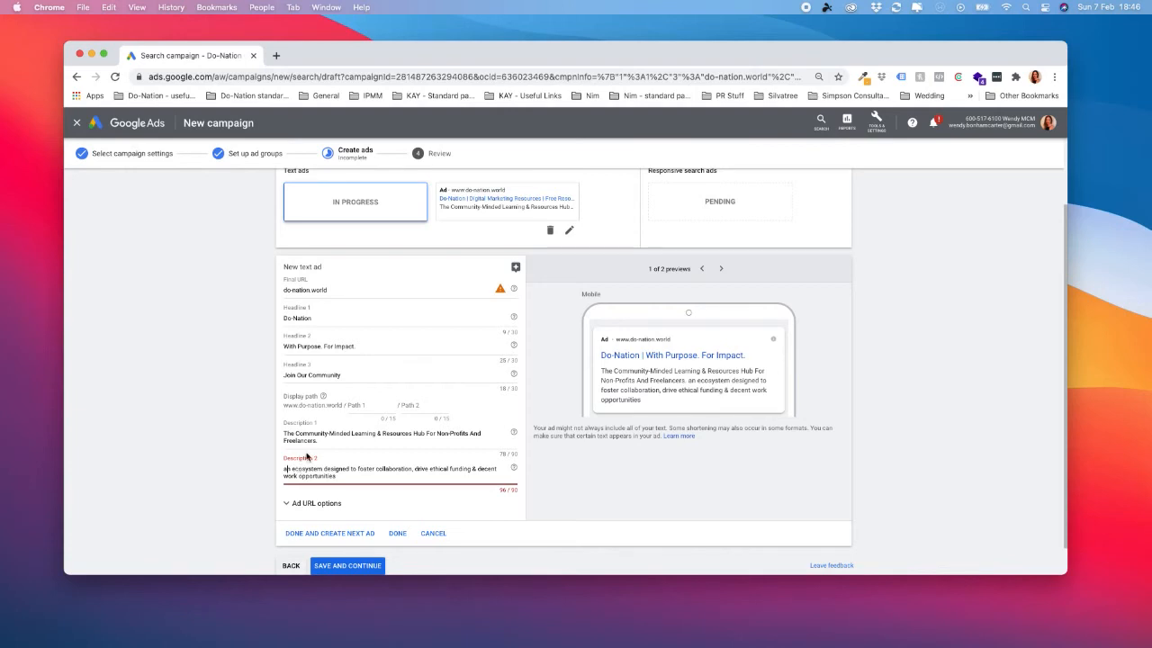
key("BackSpace")
type("A")
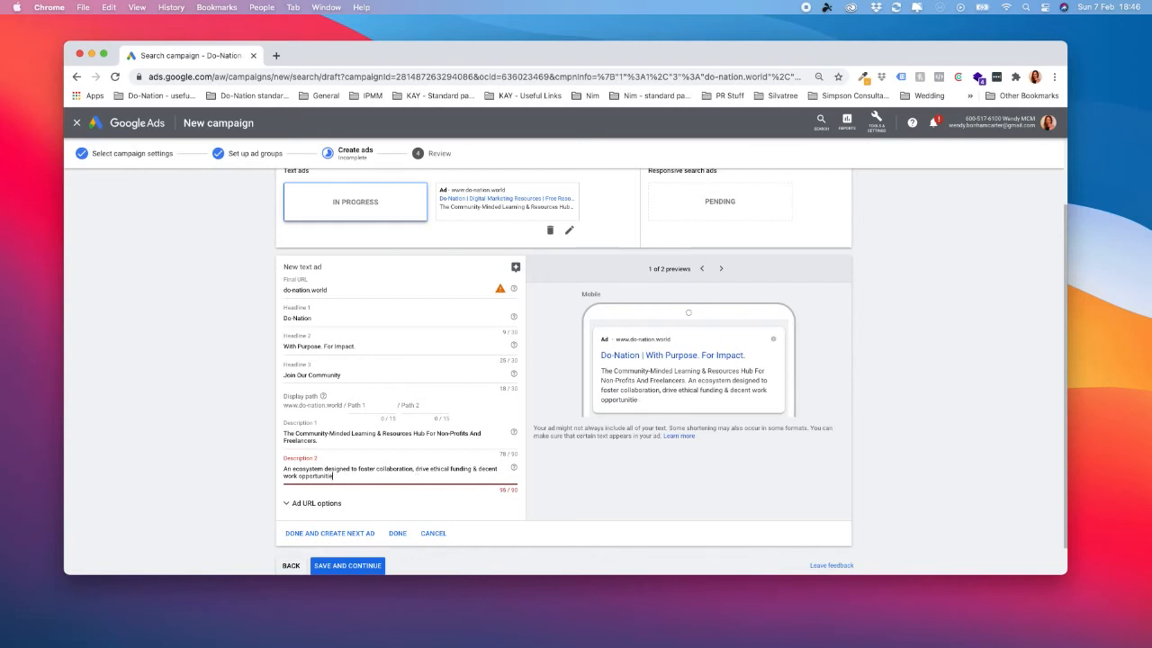
key("BackSpace")
key("BackSpace")
key("BackSpace")
key("BackSpace")
key("BackSpace")
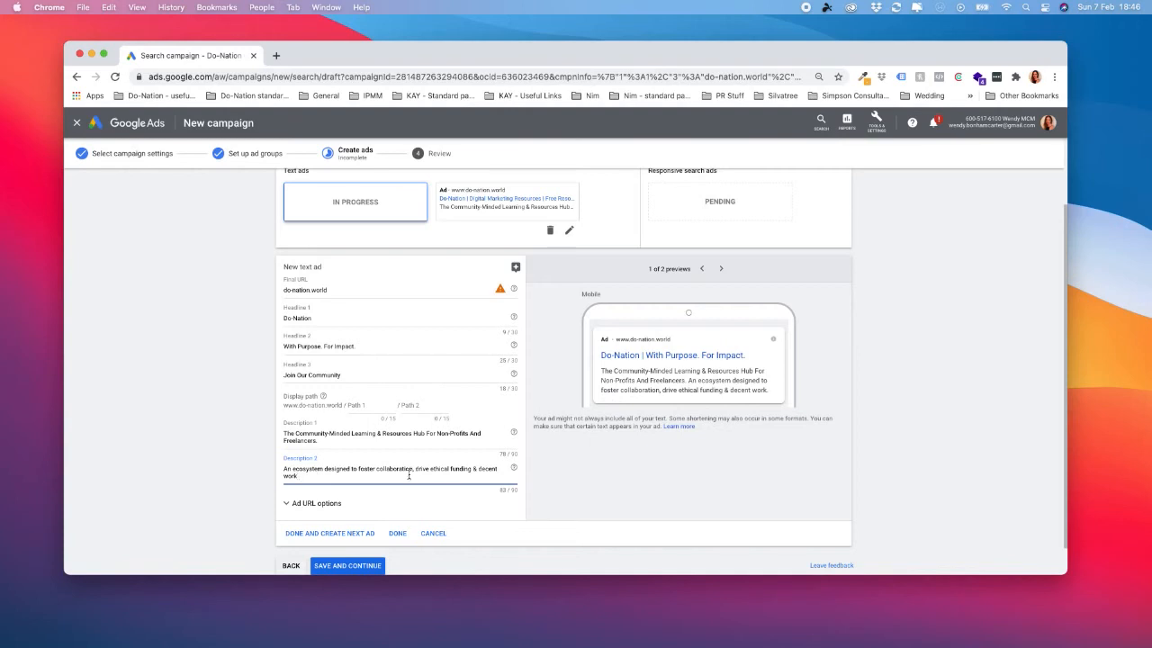
Save the second text ad and move on to creating the responsive search ad.
left_click_drag(305, 477, 282, 467)
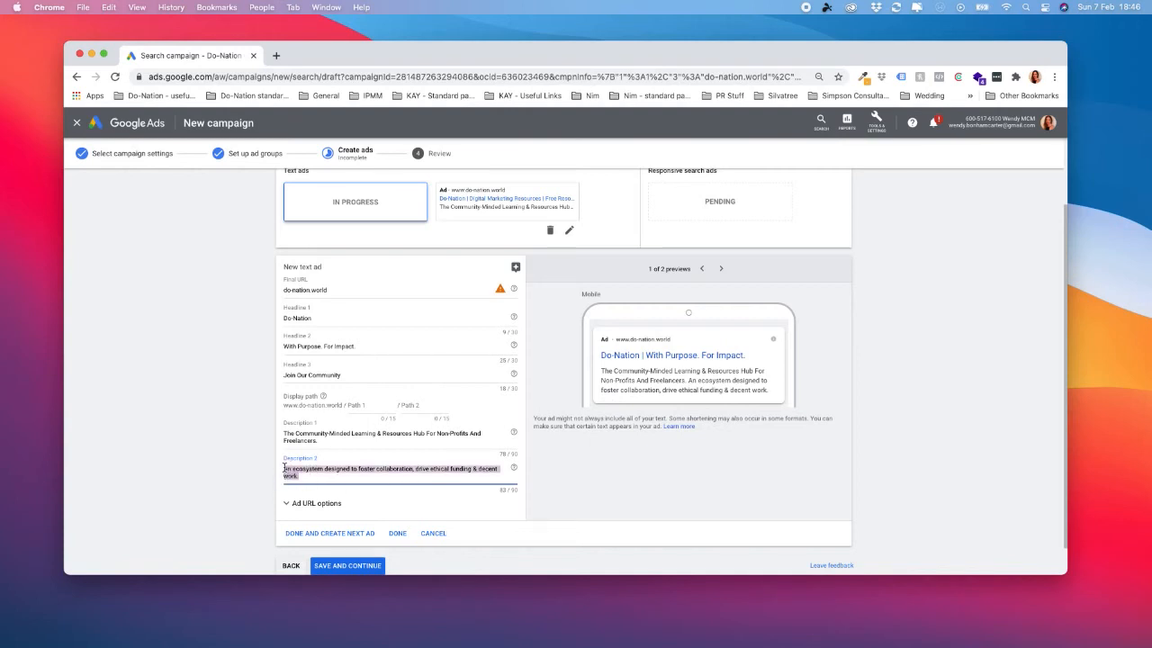
left_click(354, 476)
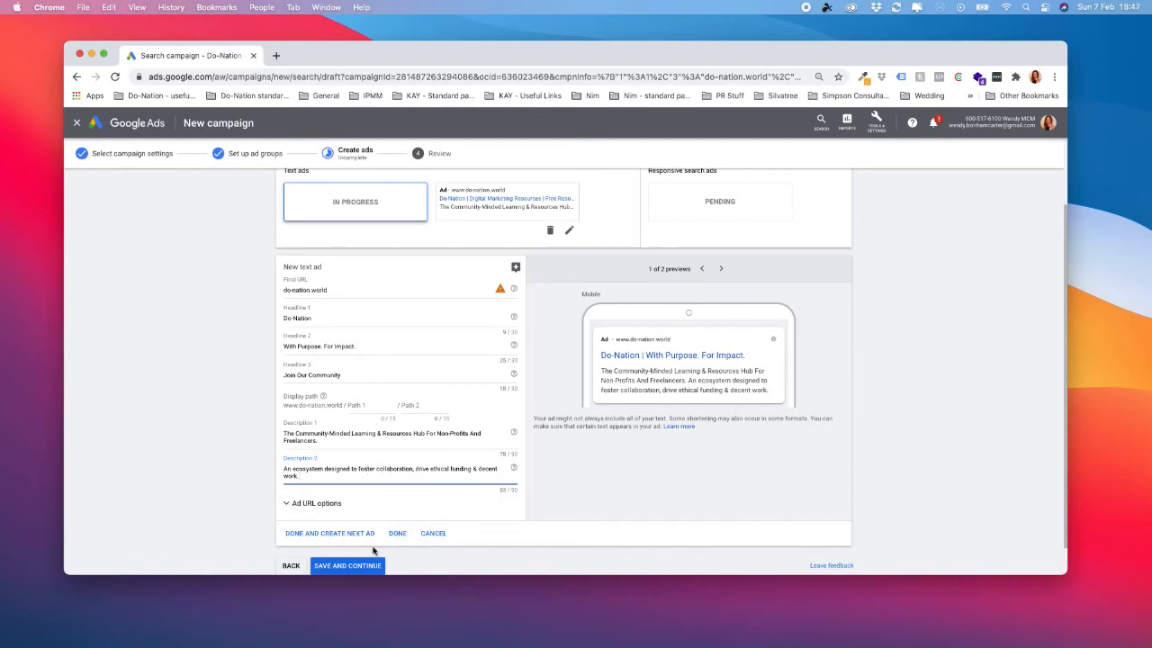
left_click(342, 535)
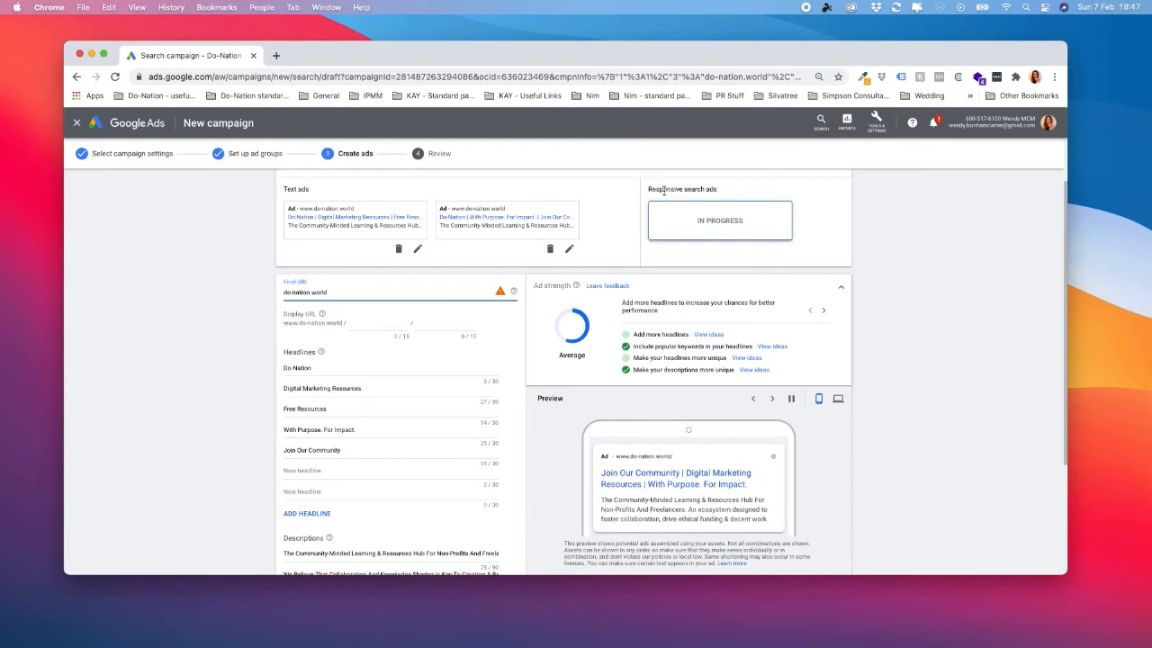
Examine the responsive search ad's prefilled headlines, descriptions, empty headline slots and preview.
left_click_drag(650, 189, 726, 190)
left_click(741, 191)
scroll(425, 416, "down", 1)
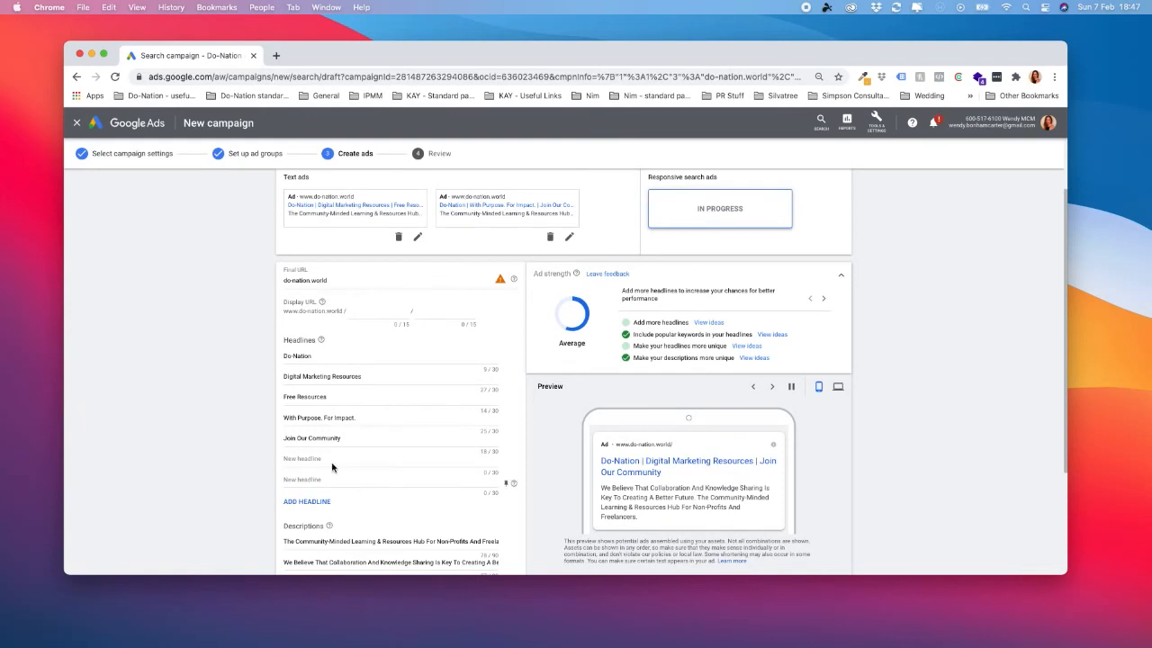
scroll(368, 443, "down", 1)
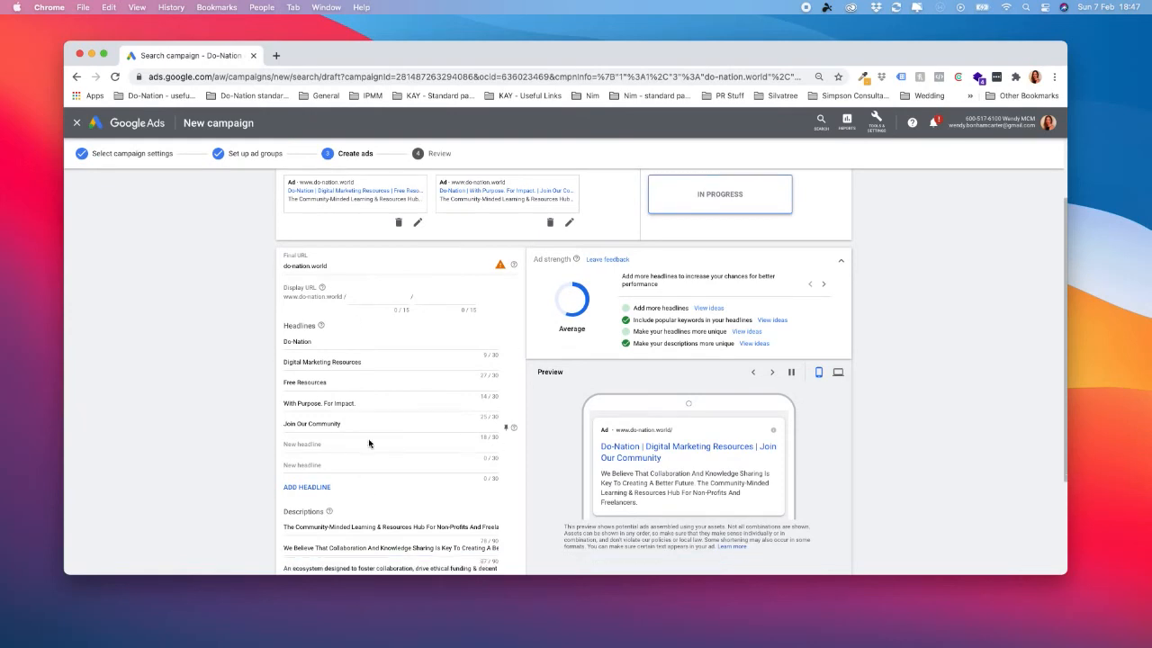
scroll(368, 443, "down", 4)
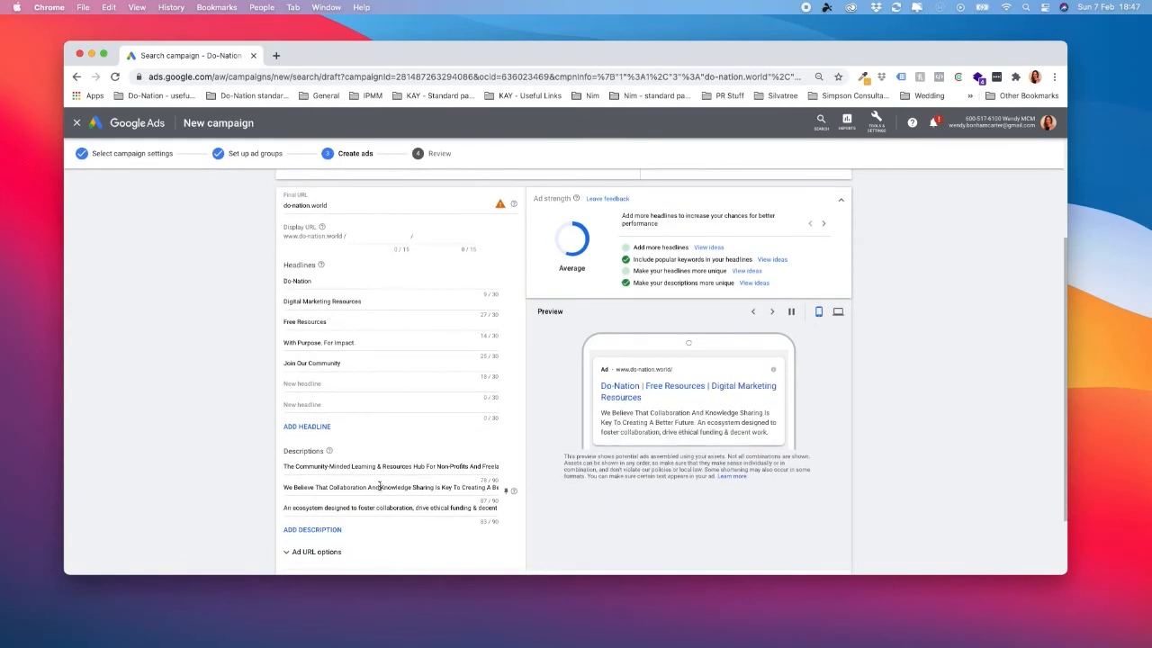
scroll(385, 414, "up", 5)
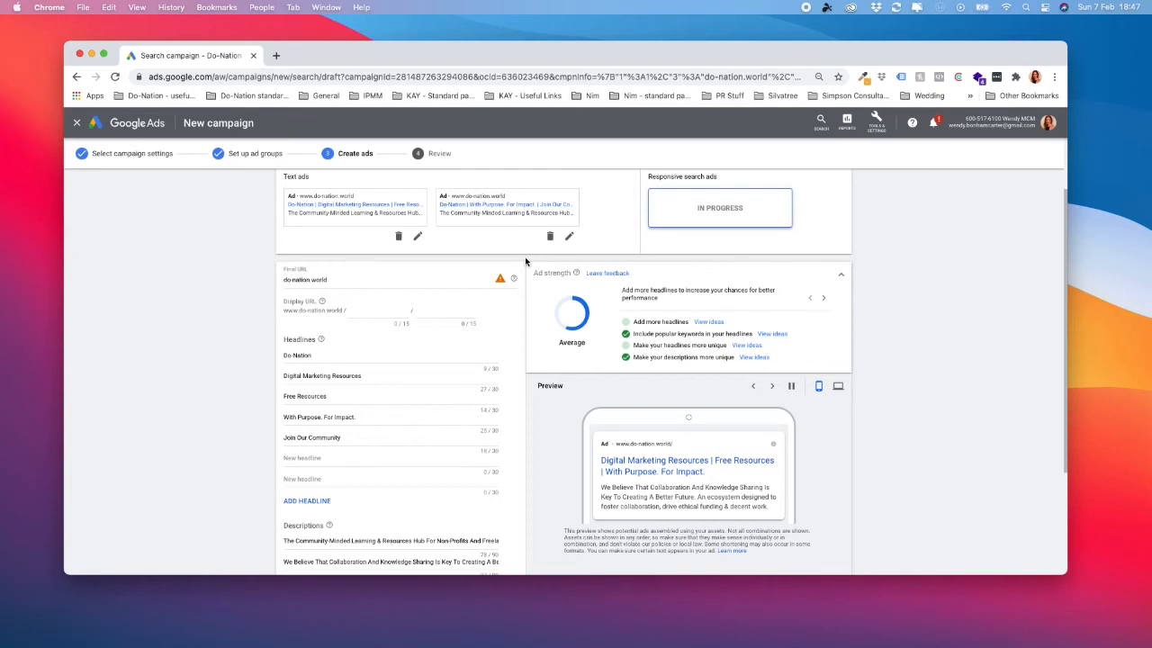
left_click(342, 459)
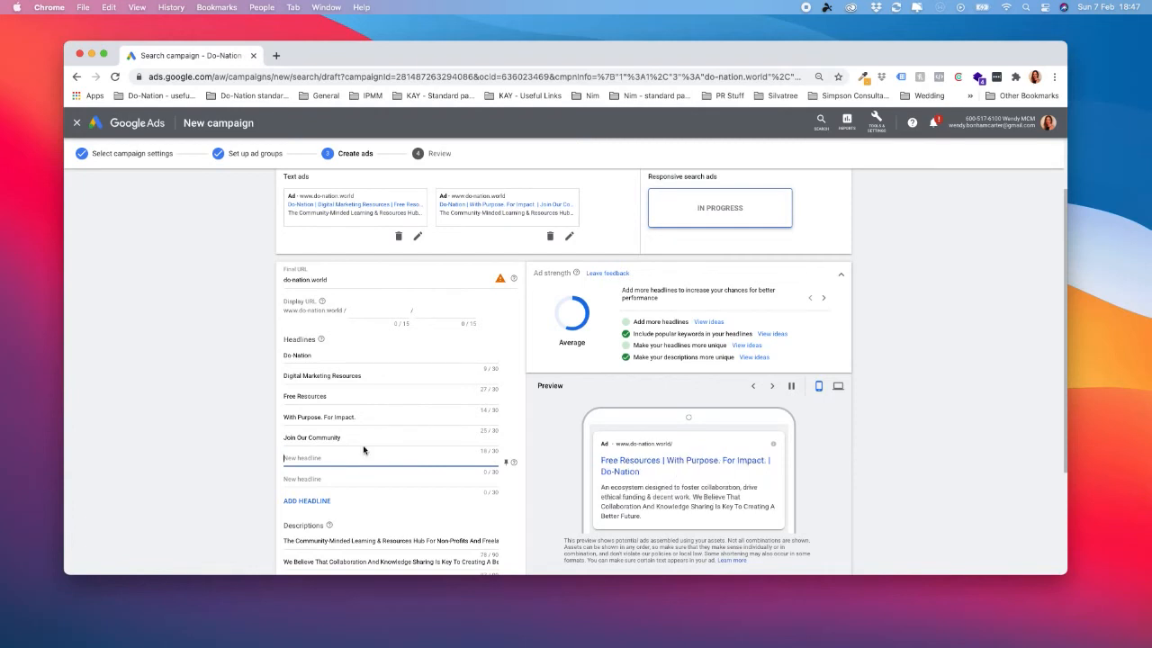
scroll(387, 438, "down", 1)
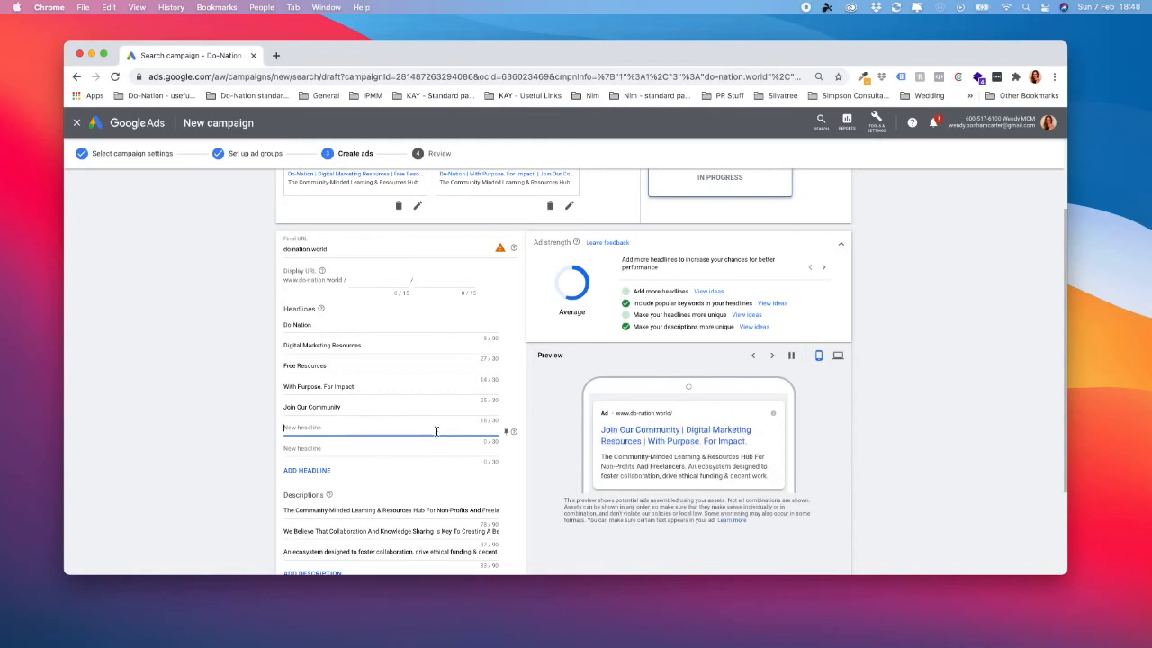
Add "Accelerate Your Fundraising" as the sixth headline of the responsive search ad.
scroll(437, 431, "down", 1)
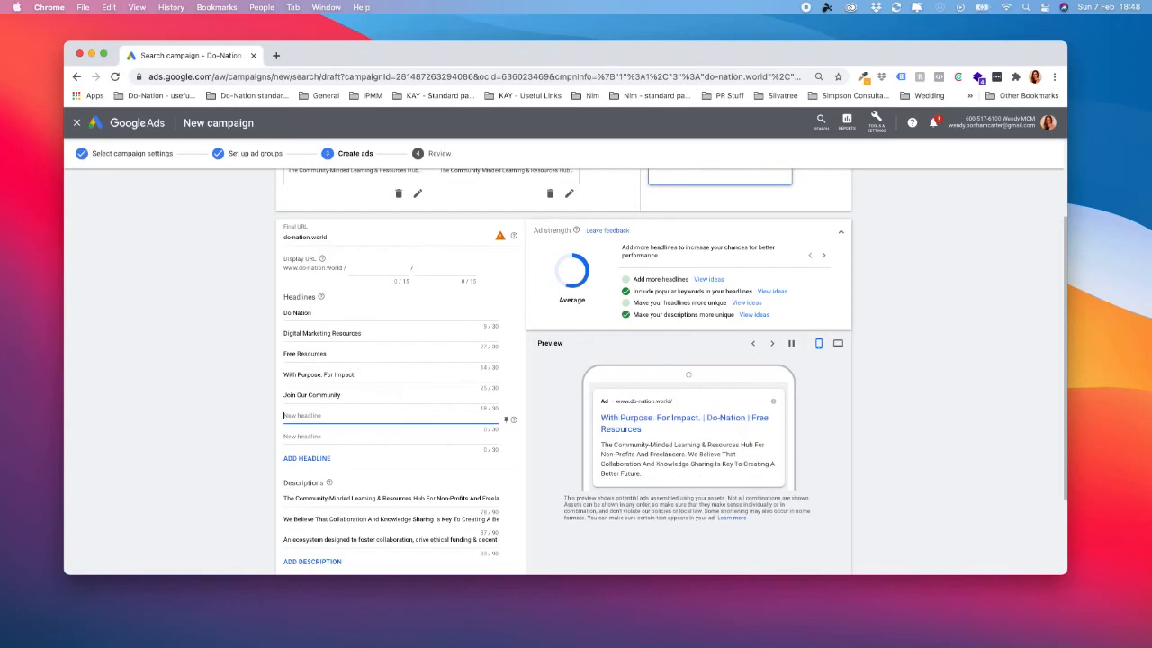
key("super+Tab")
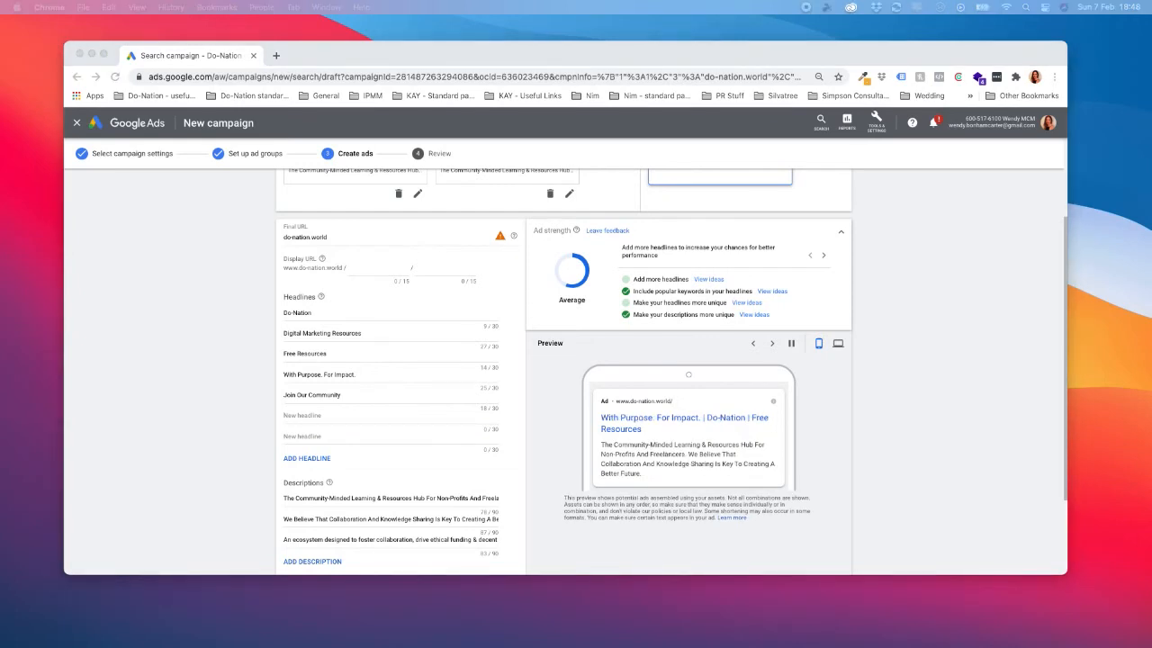
left_click(387, 415)
type("Accelerate Your Fundraising")
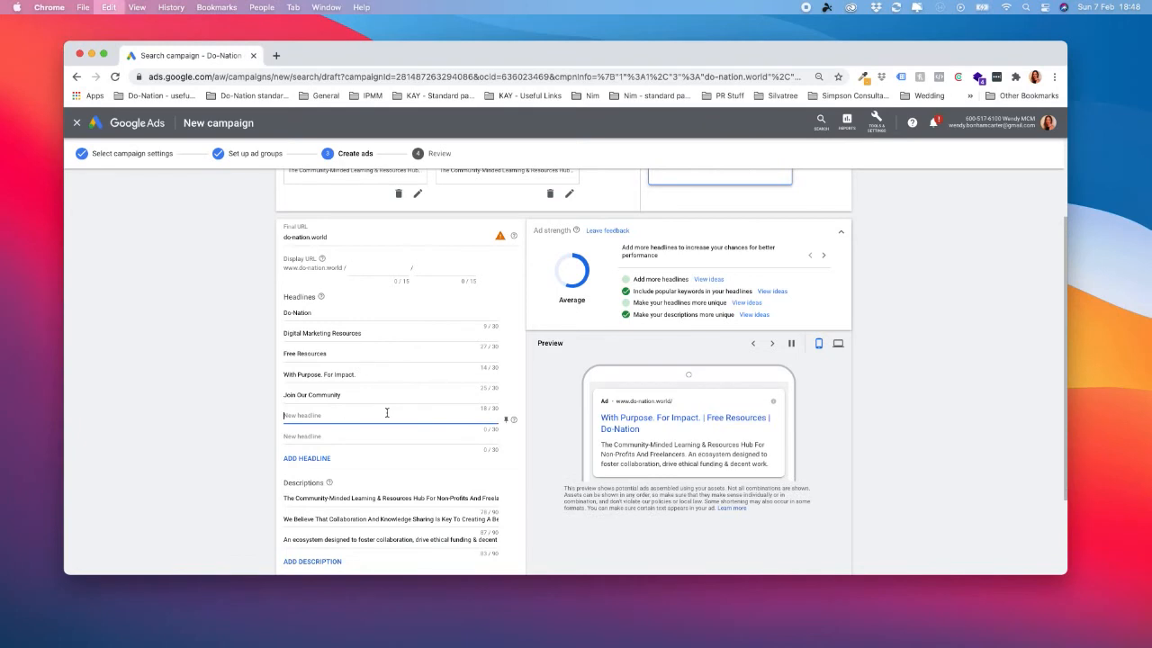
Fill the responsive search ad's seventh headline with "Supercharge Your Nonprofit", capitalising each word.
left_click(341, 435)
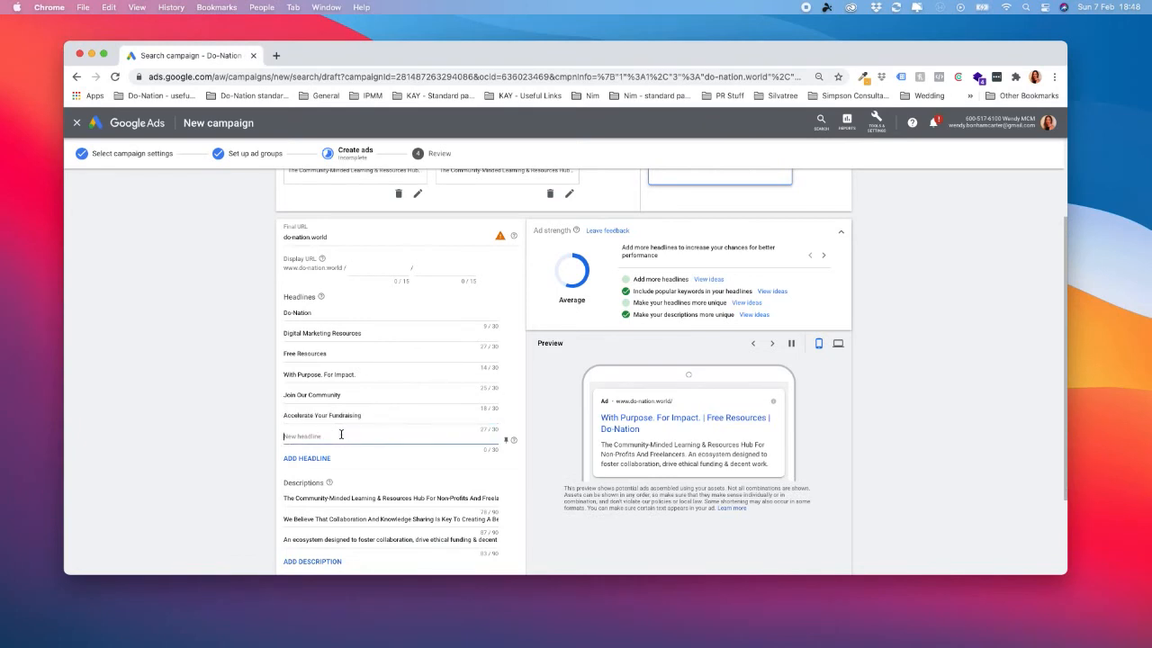
type("Supercharge")
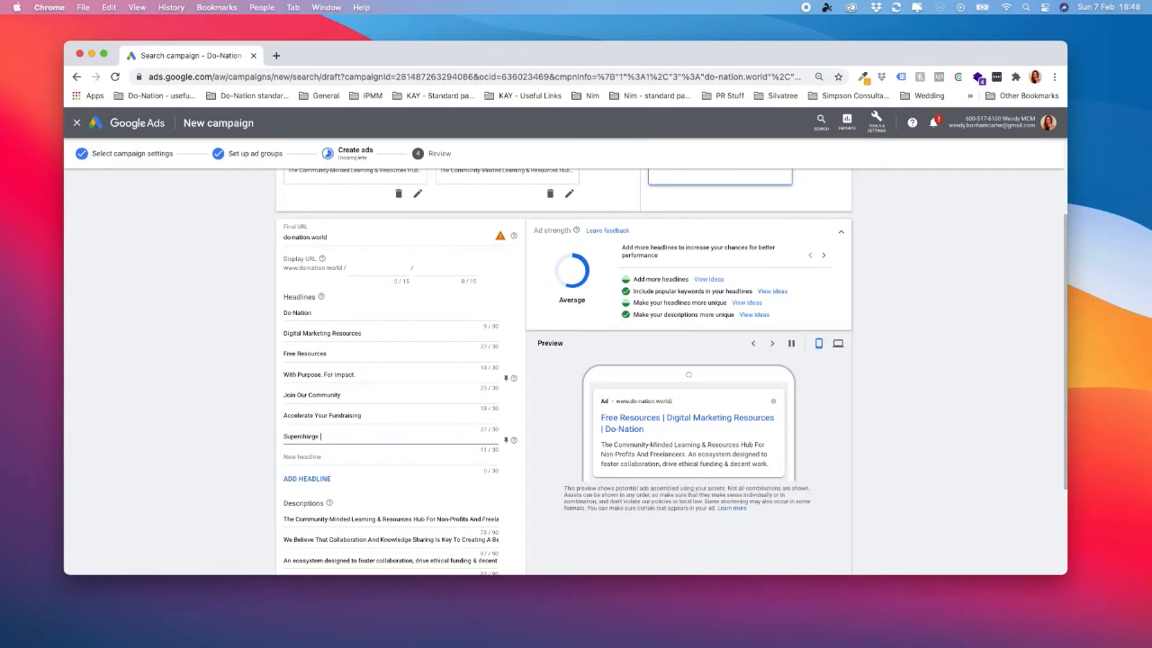
type(" your Nonprofit")
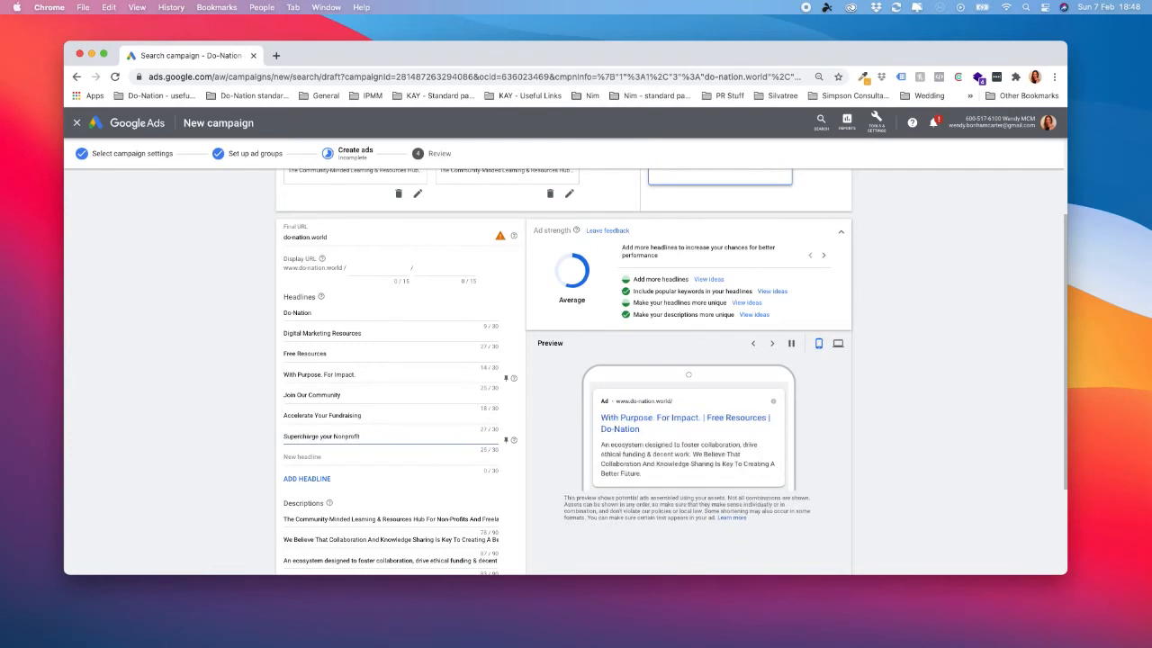
left_click(325, 437)
key("BackSpace")
type("Y")
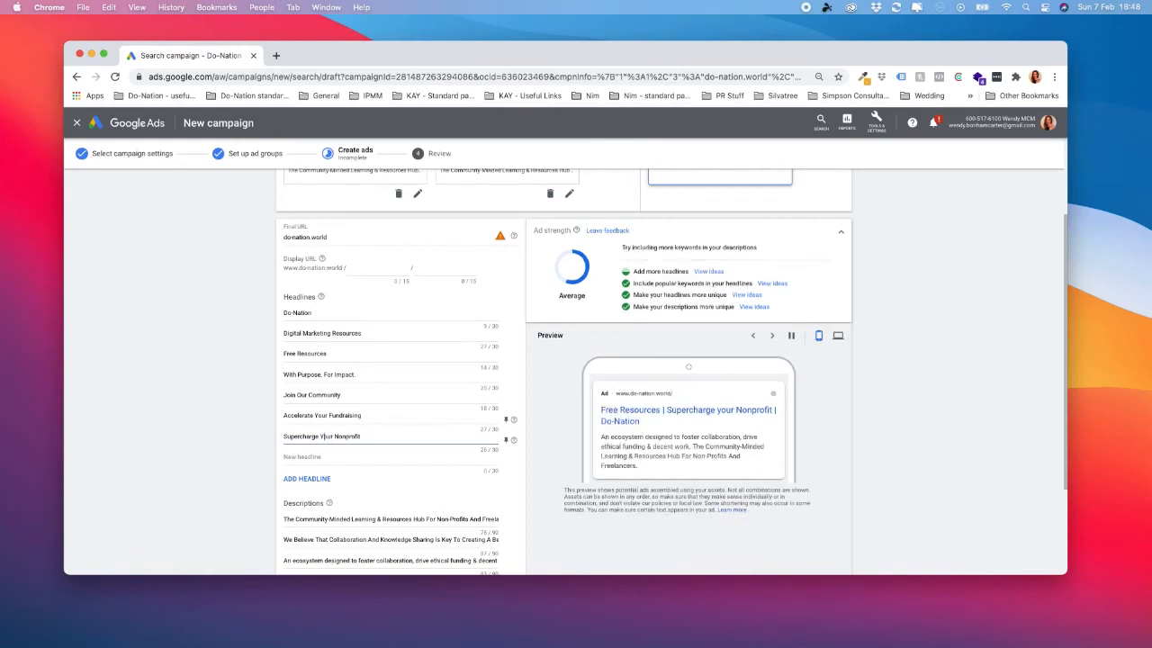
Set the eighth headline of the responsive search ad to "Free Learning Resources".
left_click(305, 457)
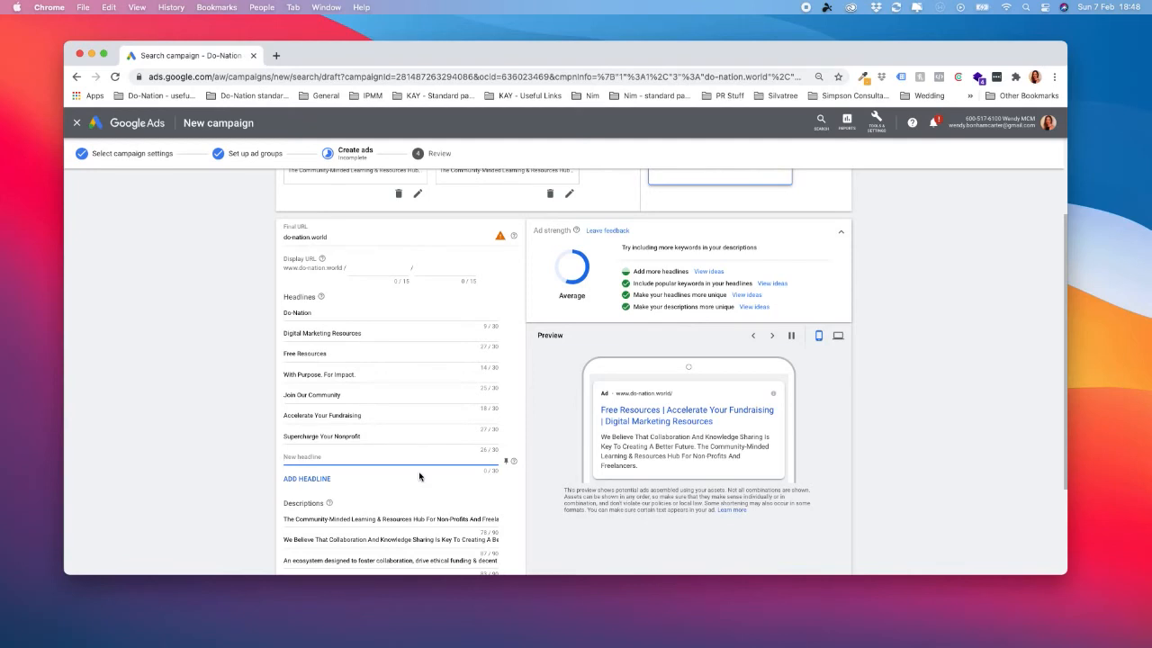
type("Learning Re")
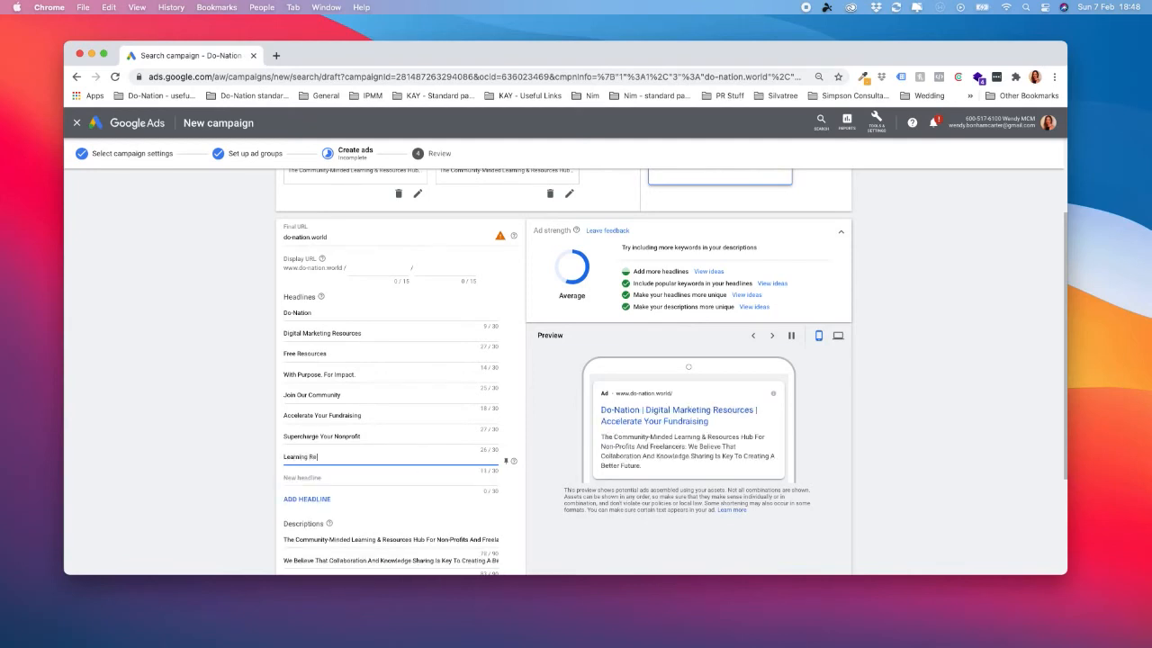
type("sources")
left_click(285, 457)
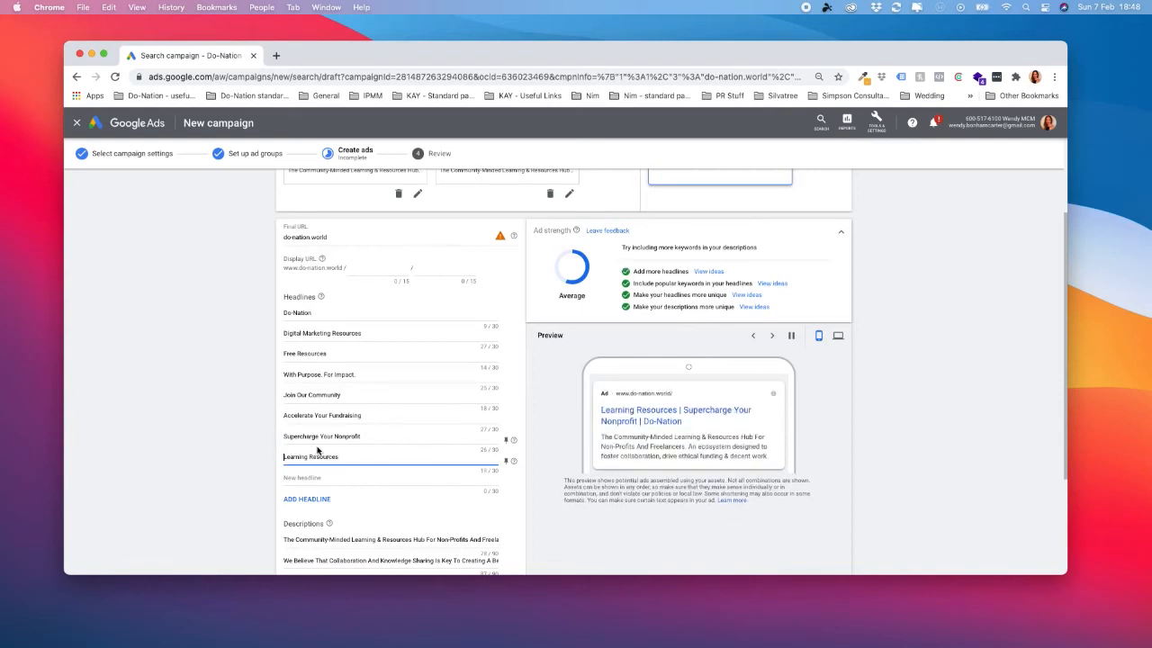
type("Free")
Enter "Elearning Courses" as the ninth headline of the responsive search ad.
left_click(326, 476)
type("E")
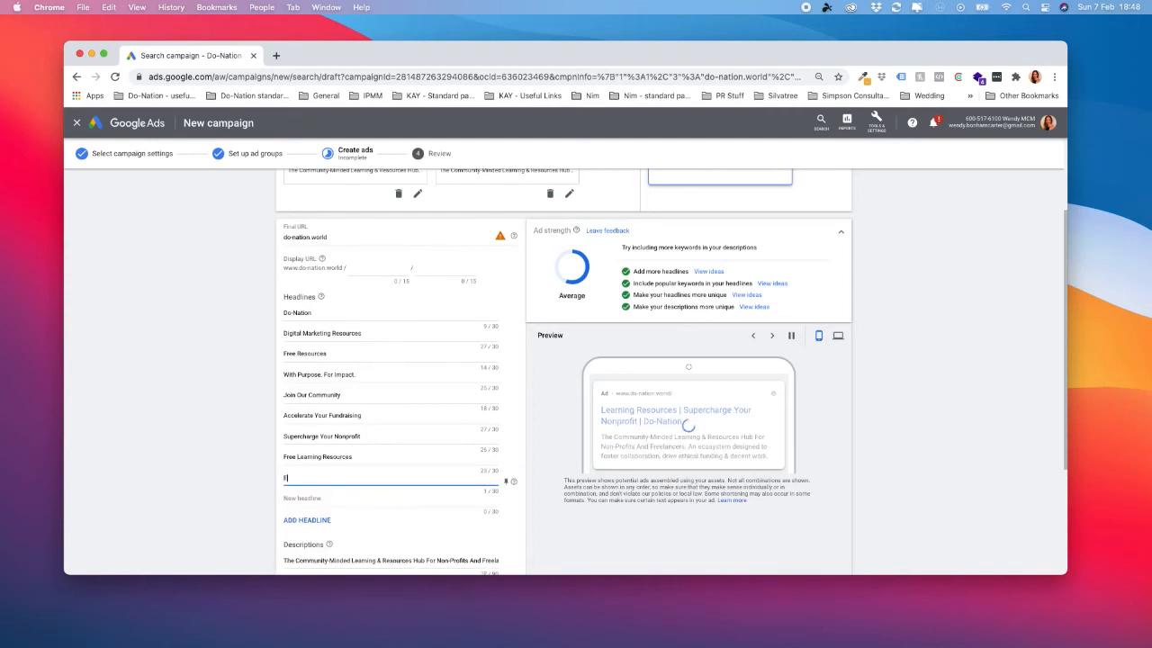
type("learning Courses")
Enter "Sign Up Today" as the tenth headline of the responsive search ad.
left_click(337, 501)
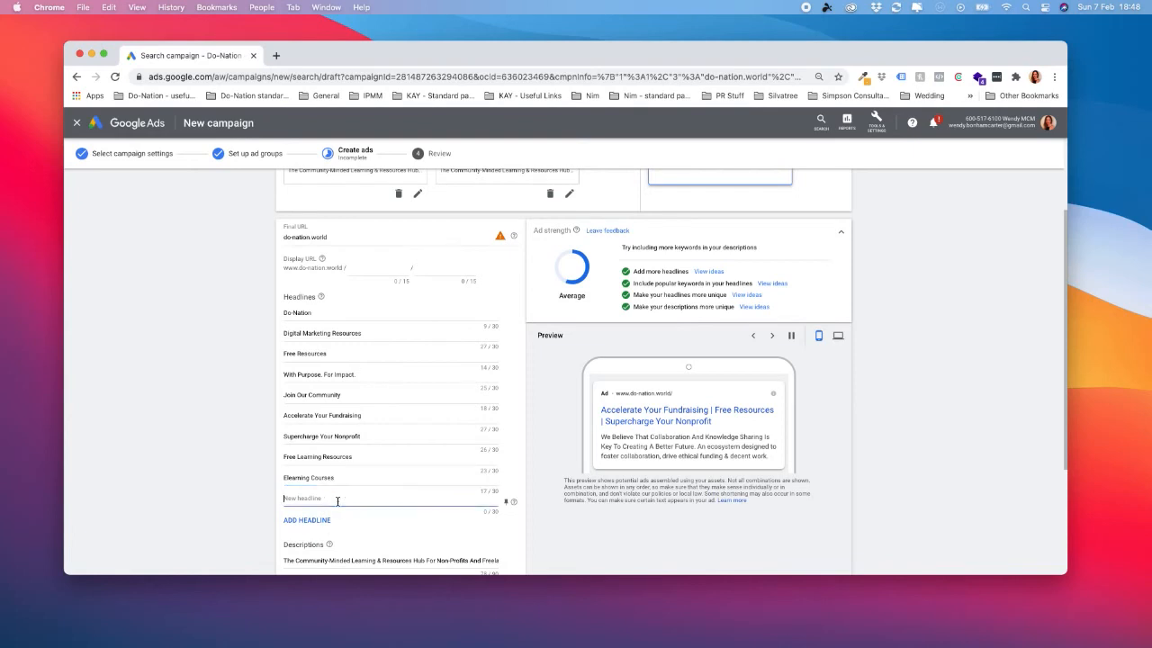
type("Sign Up")
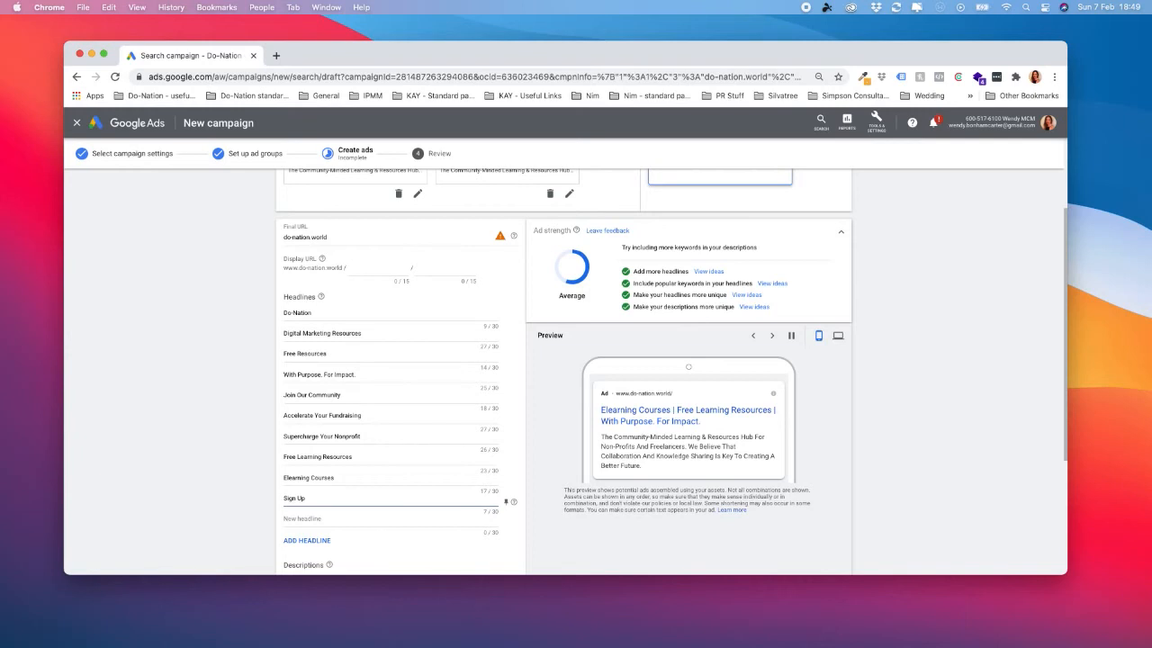
type("Today")
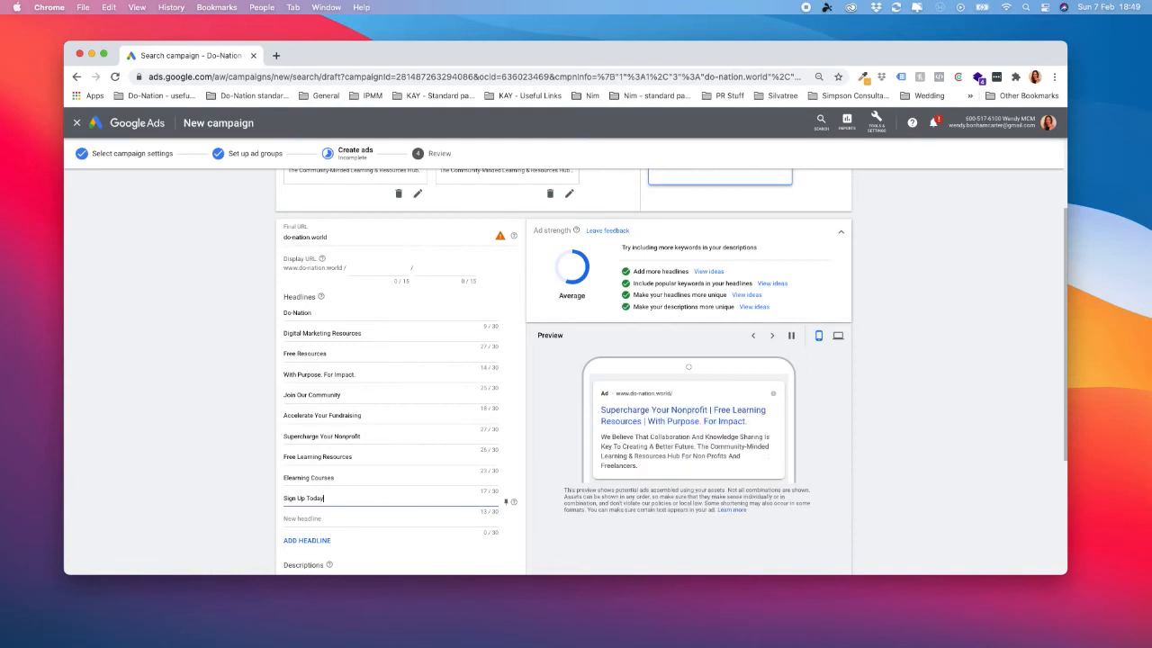
Move "Sign Up Today" up into the ninth headline slot, replacing "Elearning Courses".
scroll(414, 394, "down", 1)
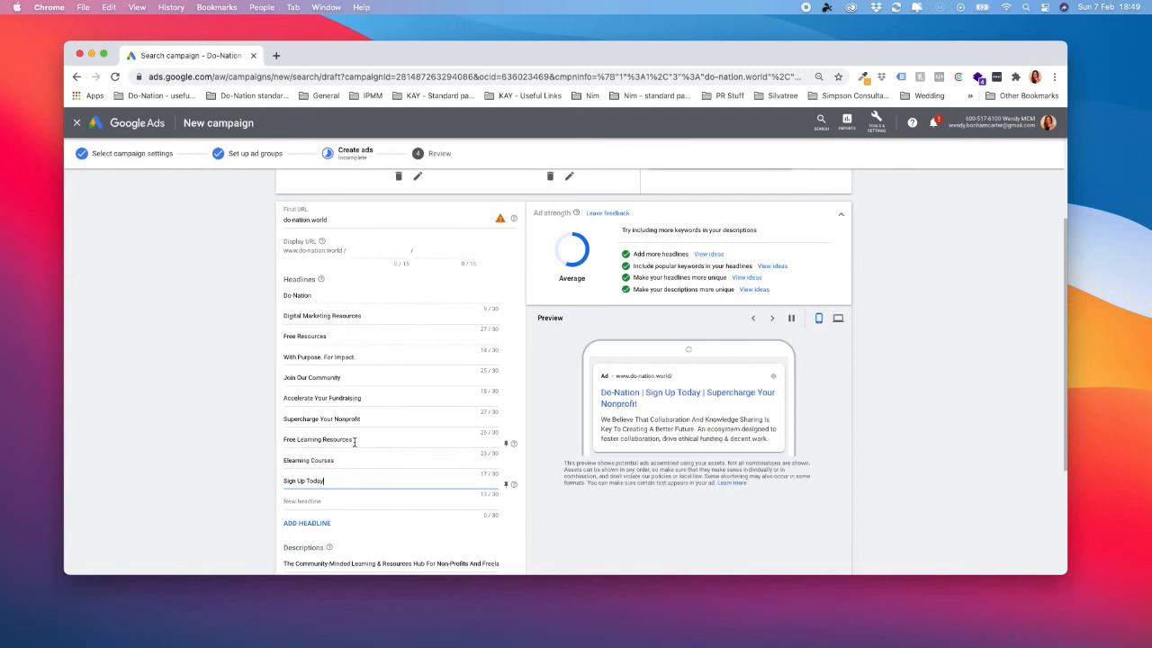
left_click_drag(339, 482, 277, 480)
key("super+c")
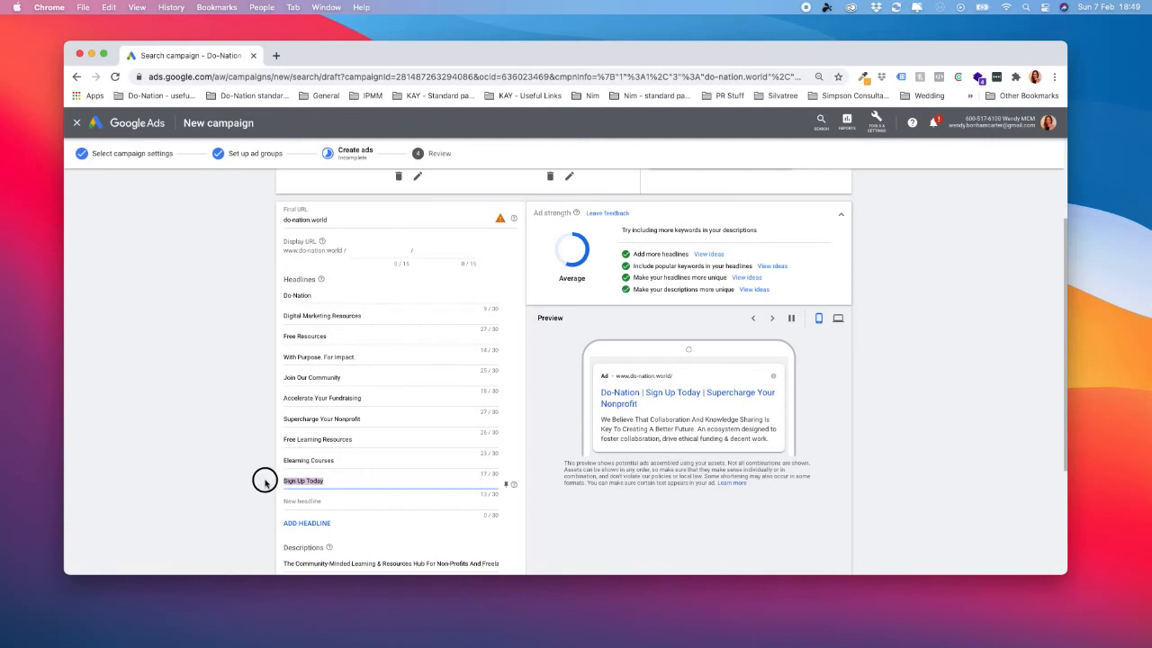
key("BackSpace")
left_click(313, 461)
key("super+a")
key("super+v")
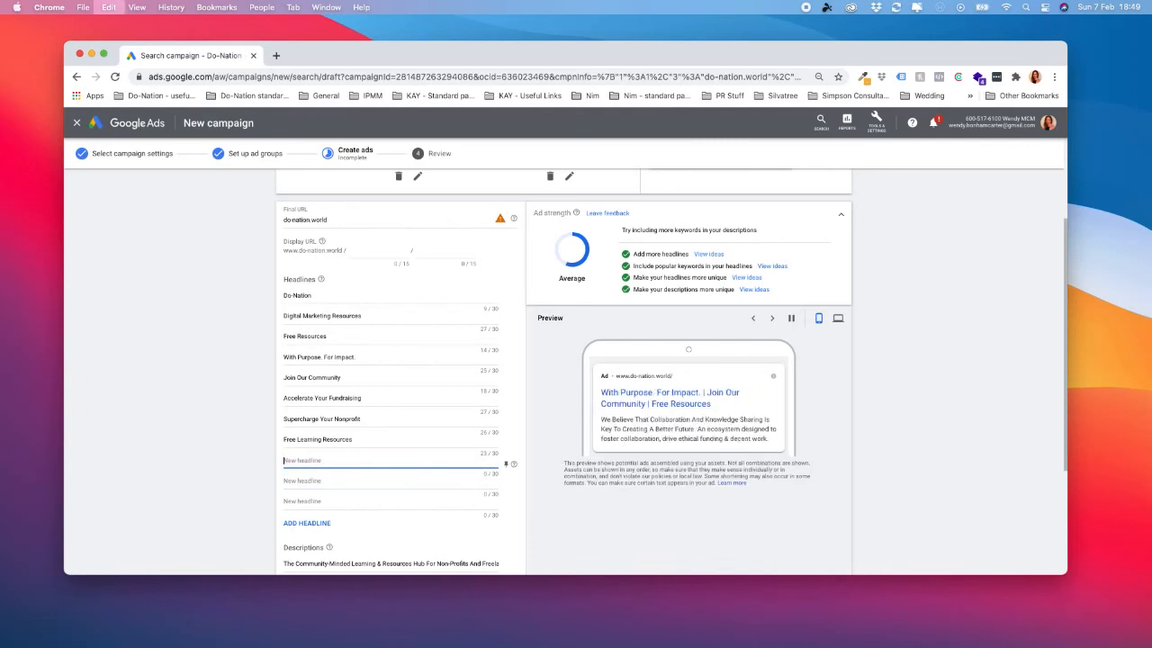
Check the responsive search ad's headlines and descriptions and finish the ad.
left_click(521, 389)
scroll(530, 460, "down", 3)
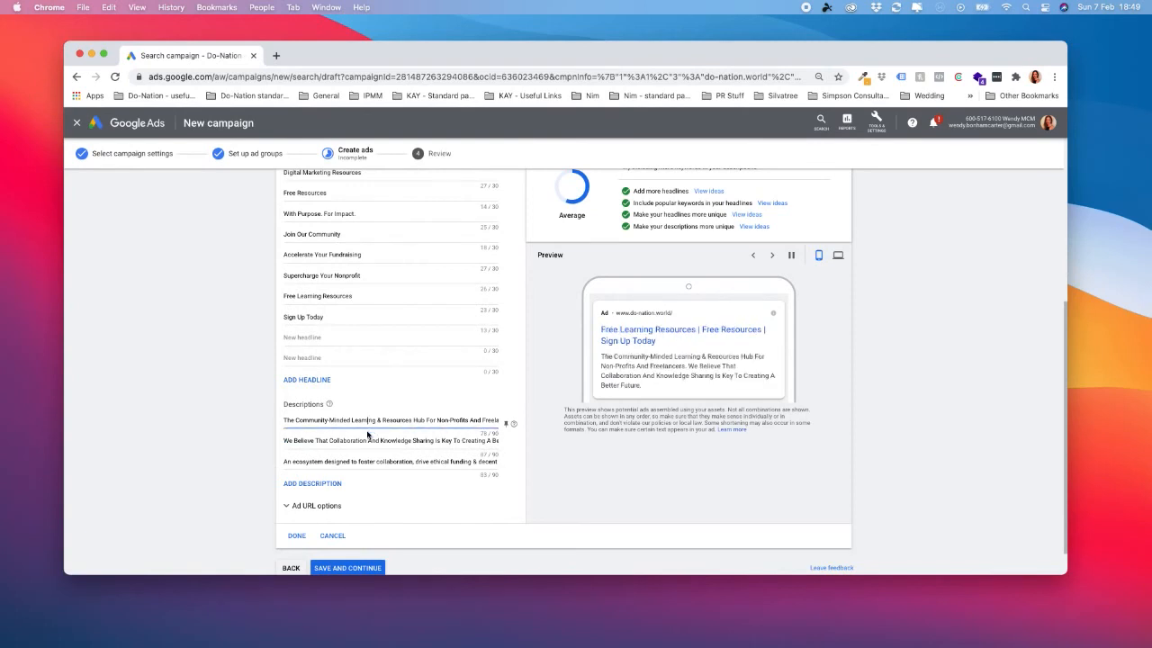
left_click(351, 461)
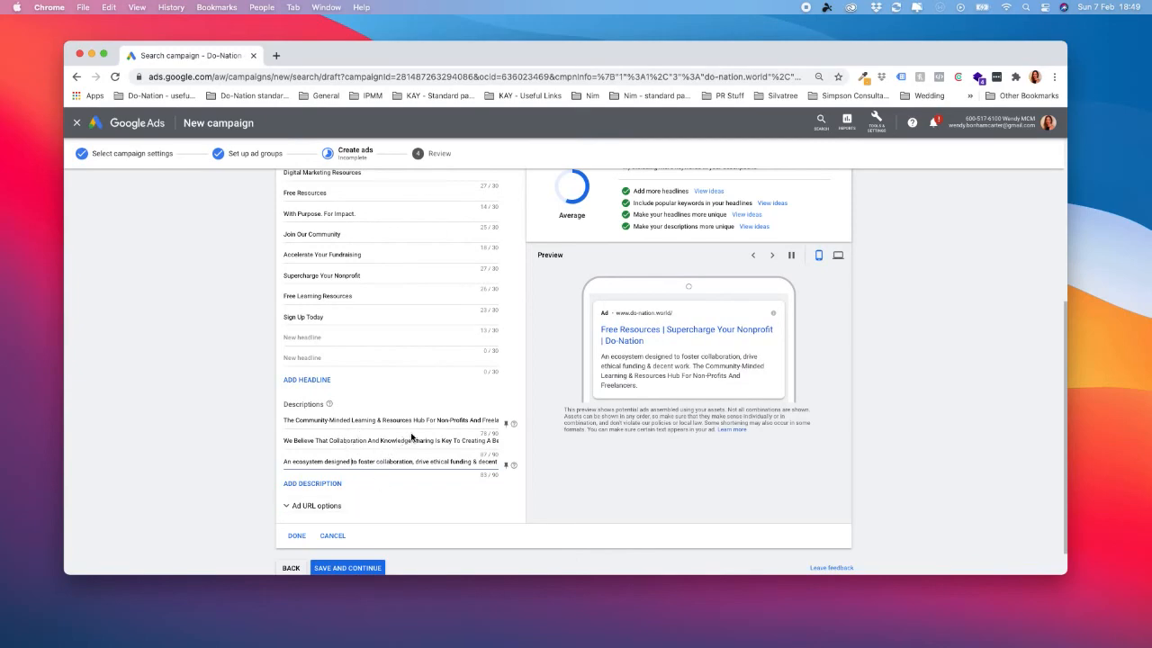
scroll(393, 453, "up", 5)
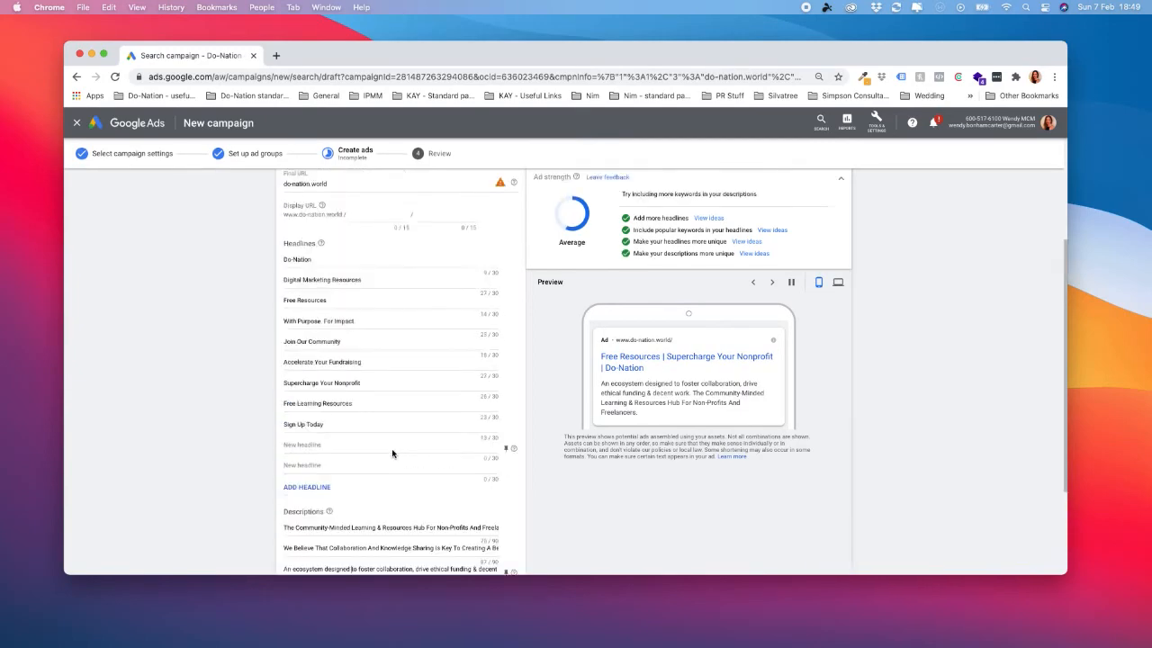
scroll(394, 453, "down", 6)
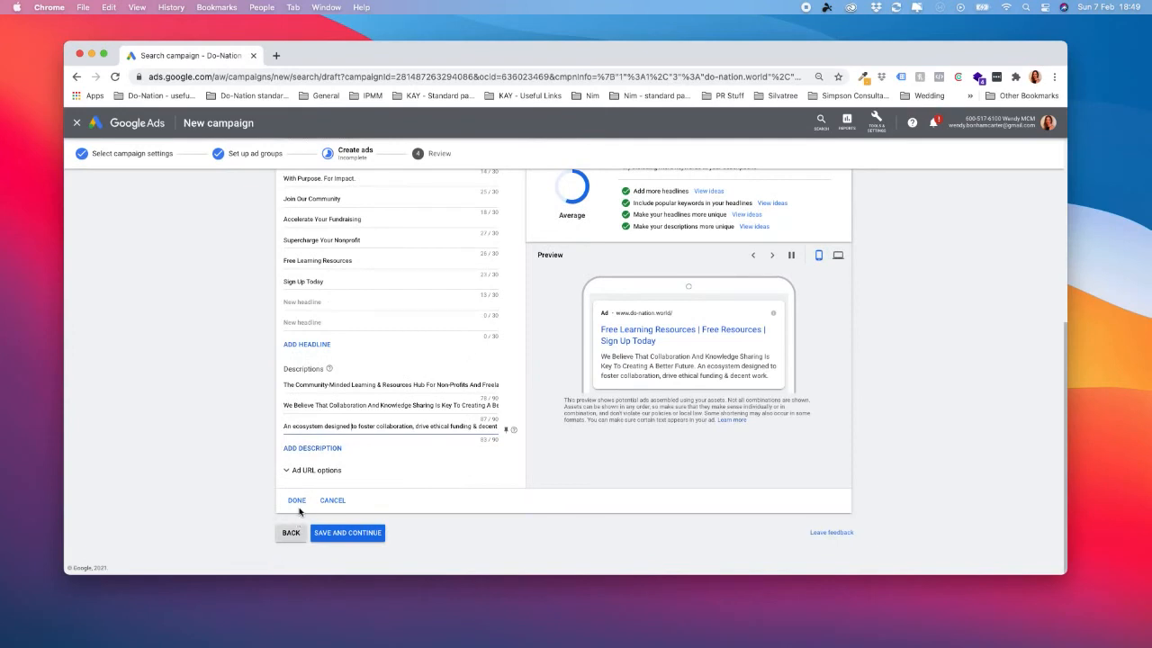
left_click(299, 502)
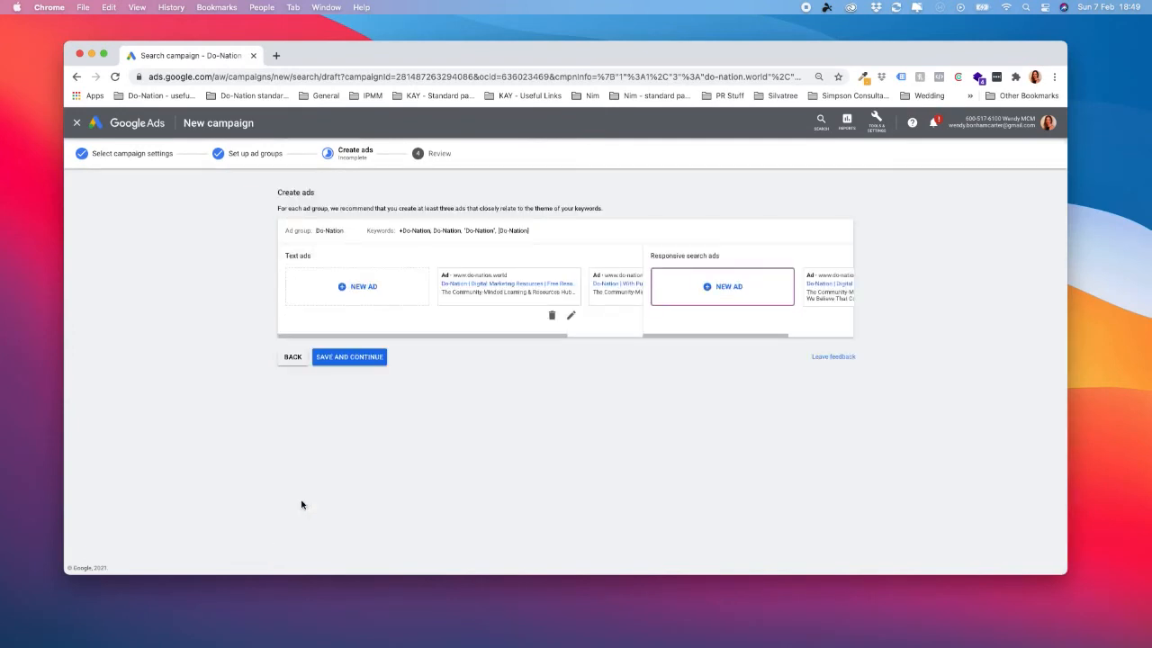
Save the ads, continue to the campaign review and publish the campaign.
left_click(372, 357)
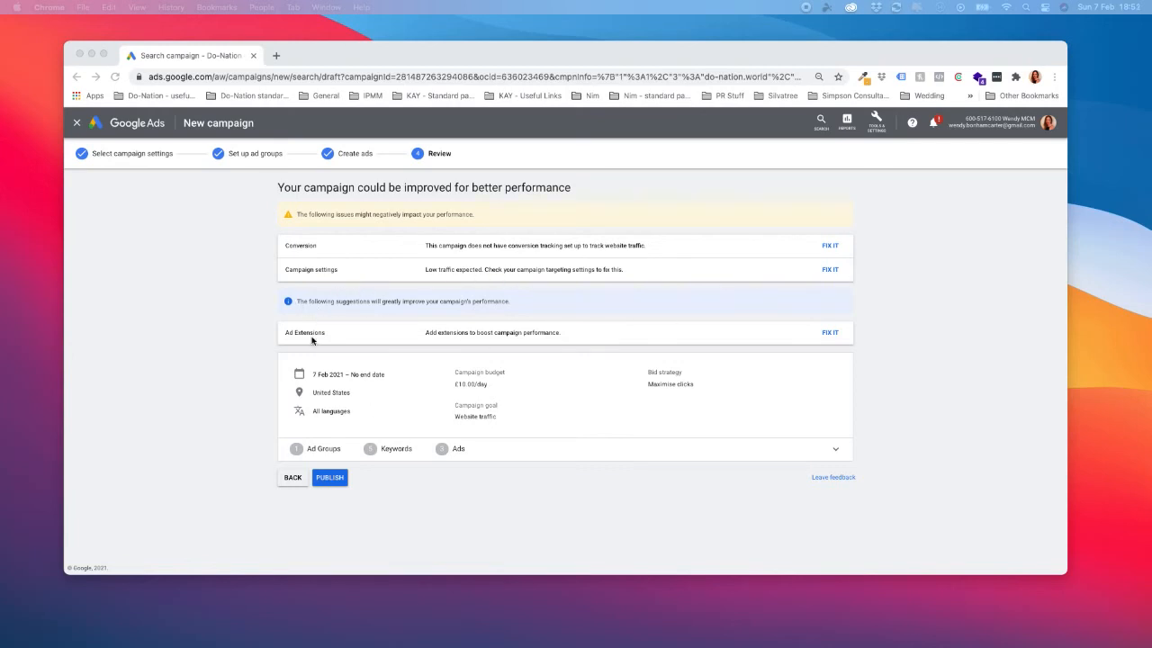
left_click(326, 496)
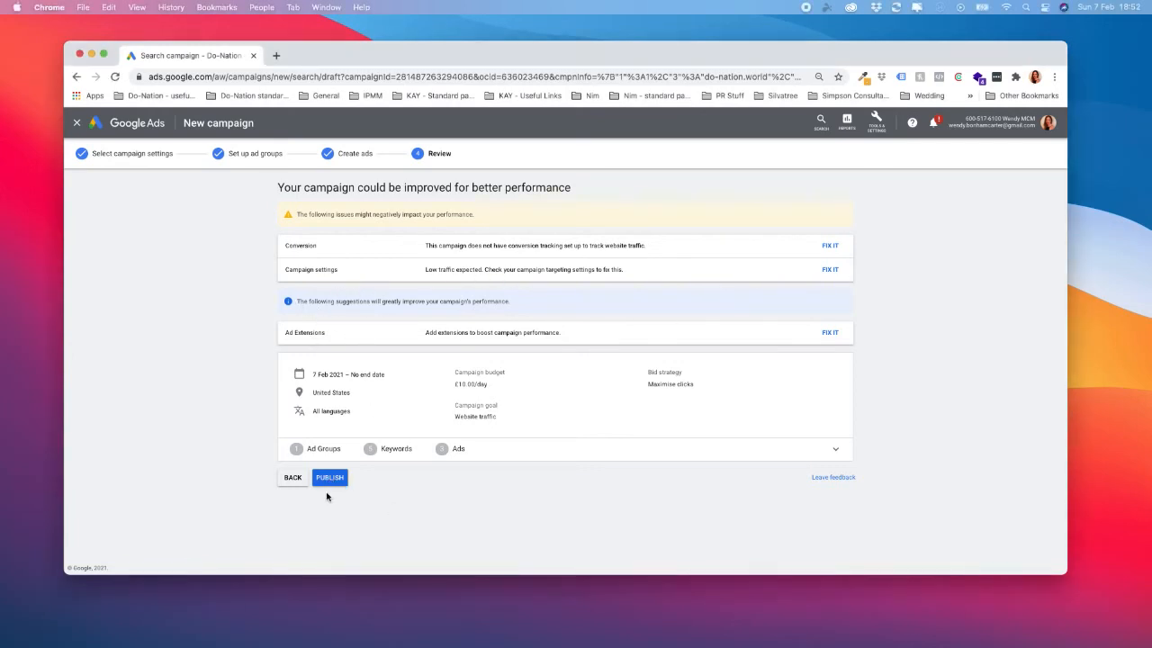
left_click(330, 478)
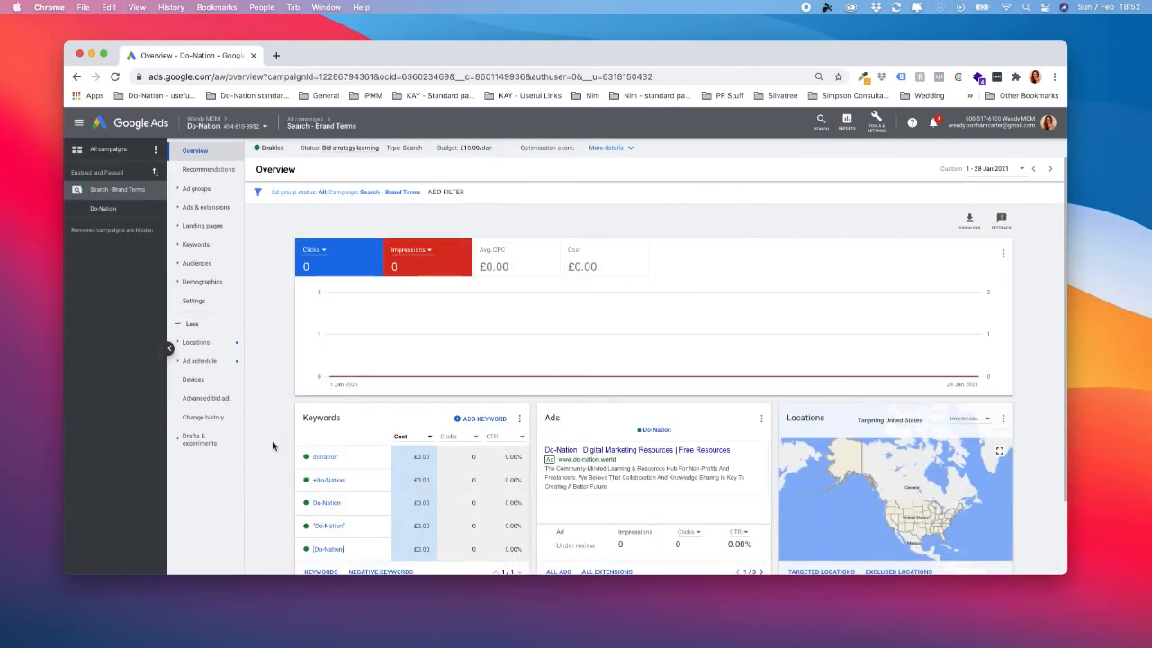
Start a new ad group in the Search - Brand Terms campaign.
left_click(210, 190)
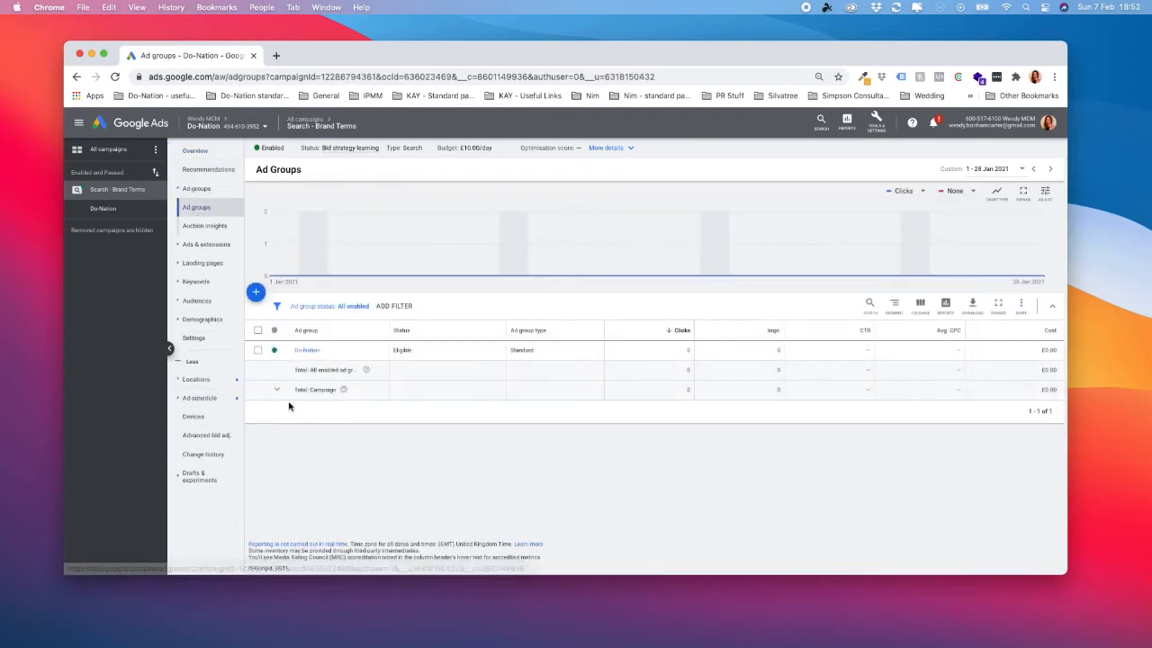
left_click(257, 292)
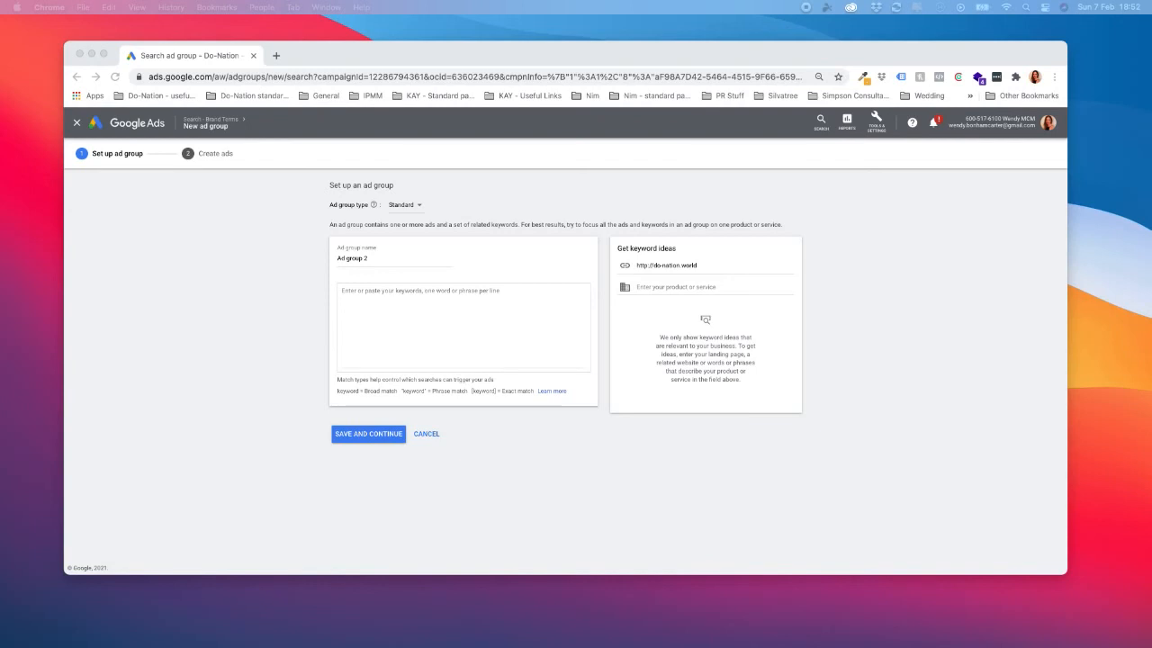
Try a name for the new ad group that combines the brand name with "World".
left_click(387, 258)
left_click(327, 254)
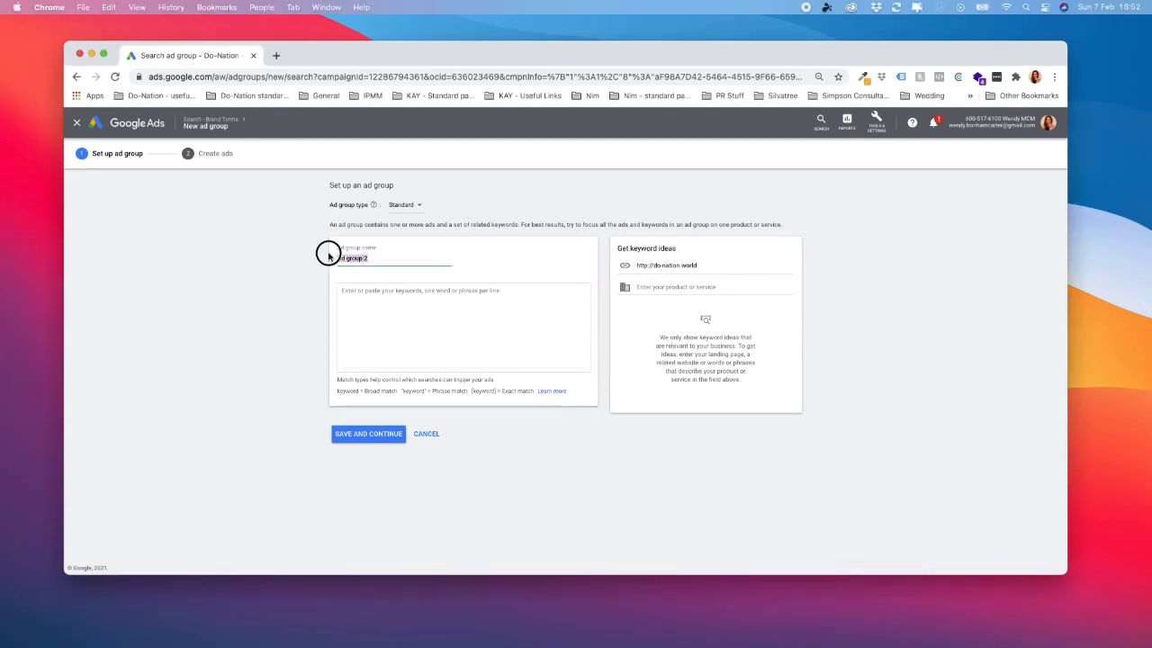
type("Donati")
left_click(434, 309)
left_click(390, 256)
type("World")
Replace the new ad group's name with "DoNation".
left_click_drag(392, 258, 327, 252)
type("Do Natio")
key("BackSpace")
key("BackSpace")
key("BackSpace")
key("BackSpace")
key("BackSpace")
type("DoNation Digitla MArketing")
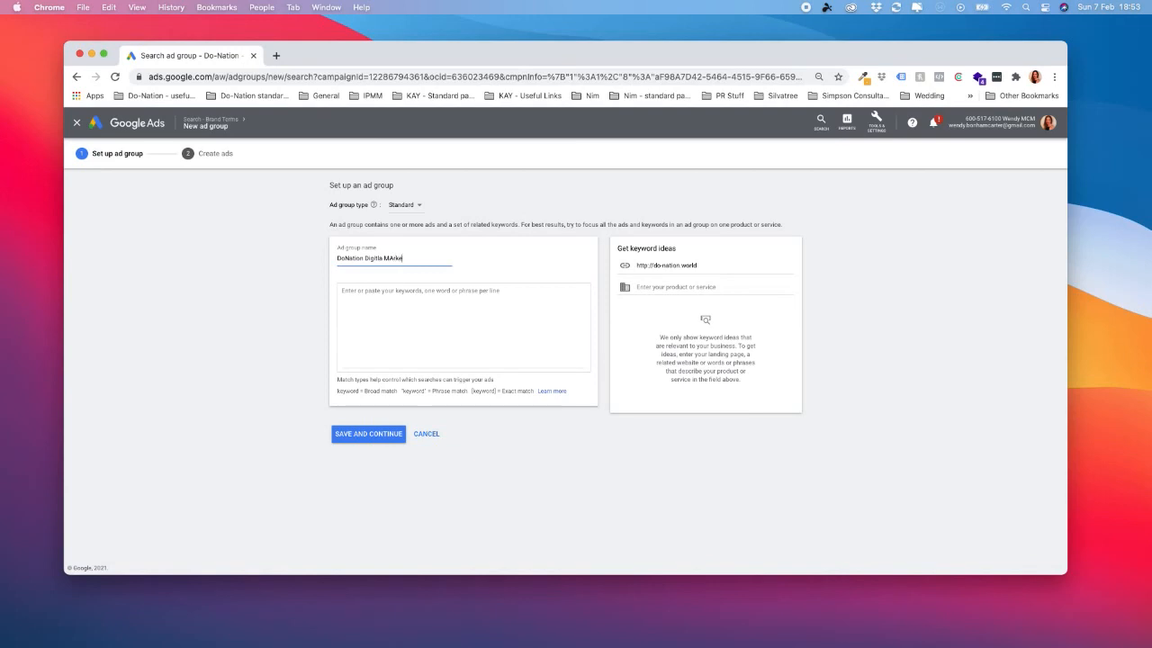
Extend the ad group's name with "Digital Marketing" and correct its spelling and capitalisation.
double_click(375, 258)
type("Digital")
key("BackSpace")
key("BackSpace")
type("al")
left_click(394, 258)
key("BackSpace")
type("a")
Shorten the ad group's name to "DoNation", then save it and continue to ad creation.
left_click_drag(427, 258, 364, 256)
type("Ne")
key("BackSpace")
key("BackSpace")
left_click(380, 437)
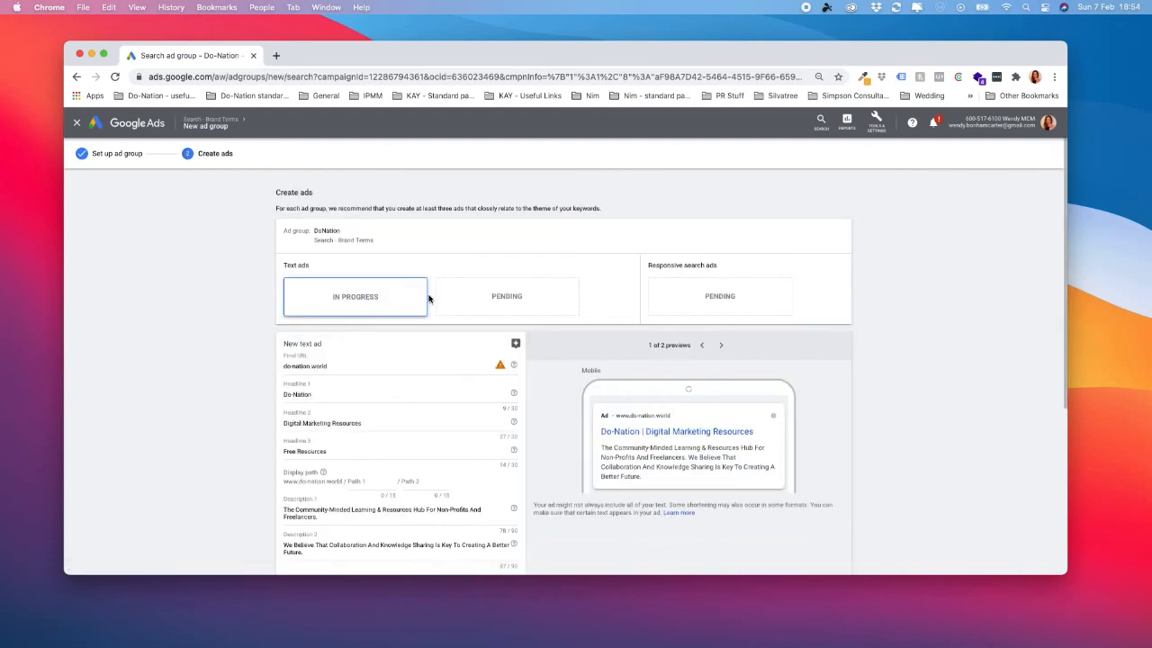
Examine the prefilled final URL, headlines and descriptions of the DoNation ad group's new text ad.
scroll(342, 334, "down", 1)
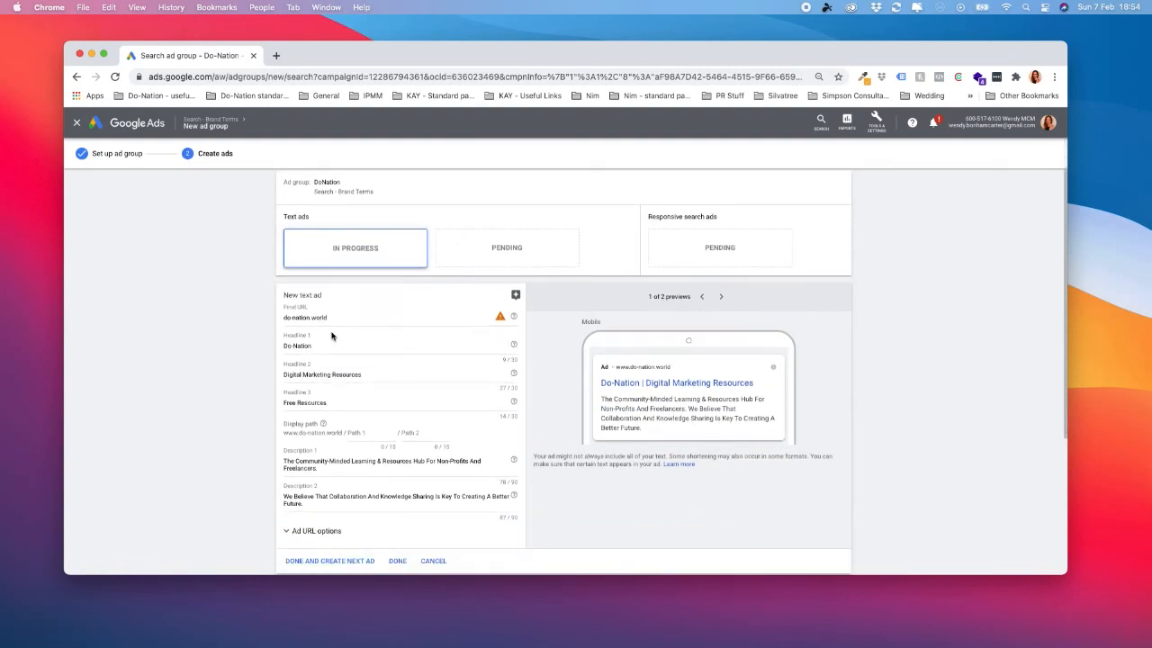
scroll(437, 482, "down", 1)
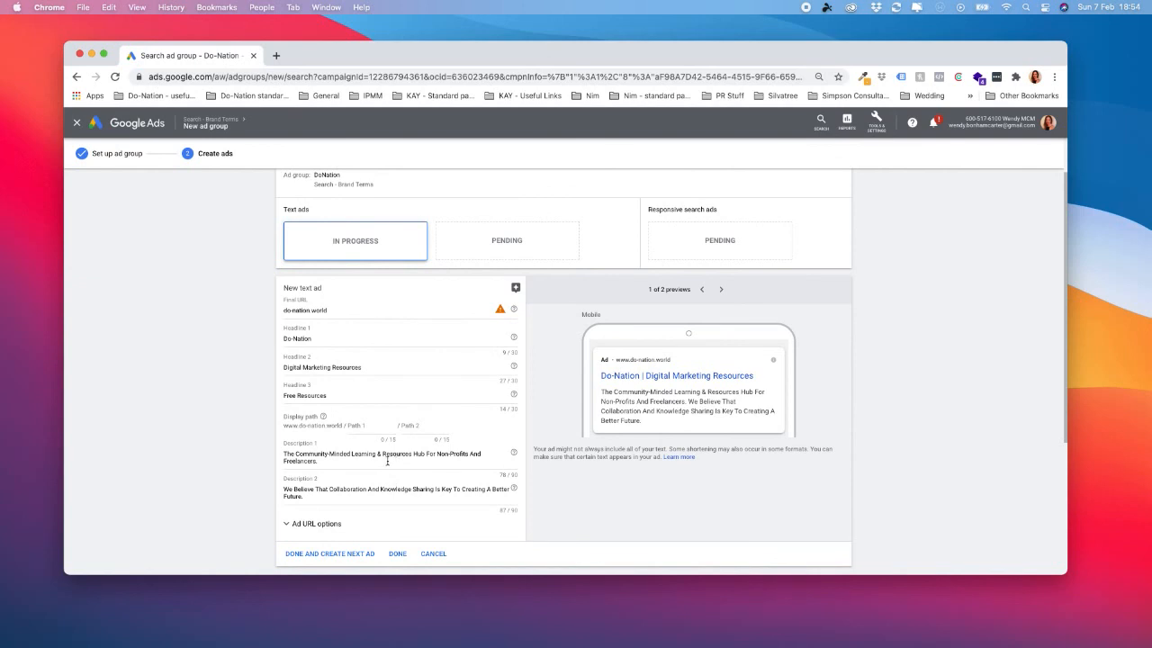
scroll(392, 465, "down", 1)
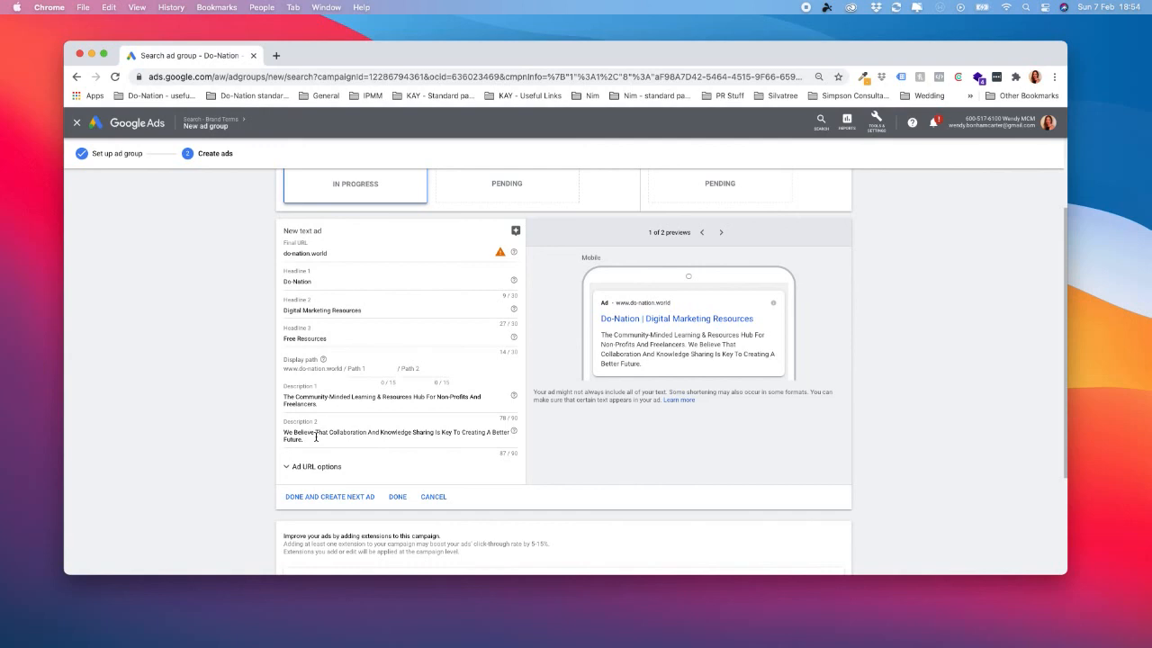
left_click(340, 282)
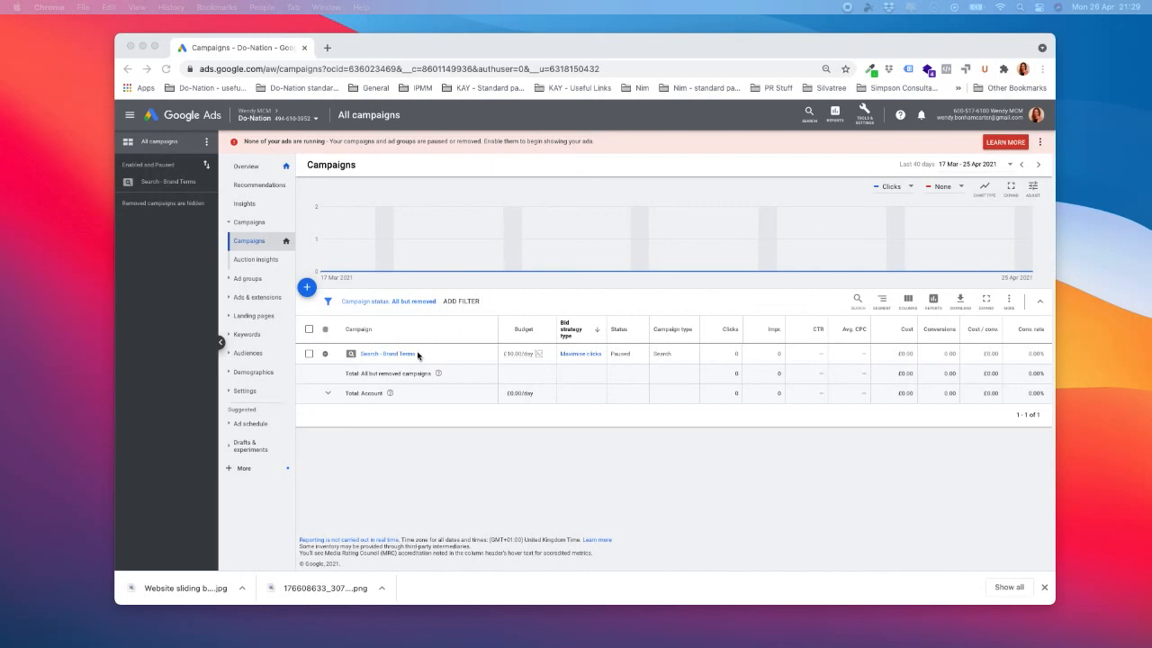
Open the Do-Nation World ad group in the Search - Brand Terms campaign and view its keywords and ads.
left_click(461, 355)
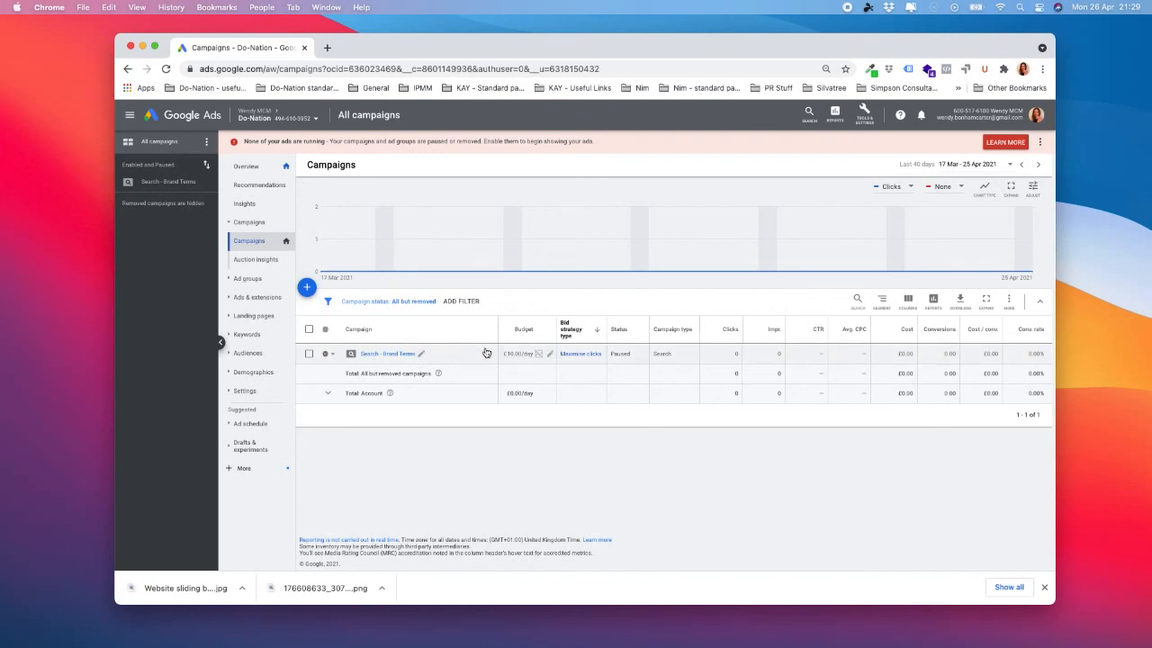
left_click(401, 354)
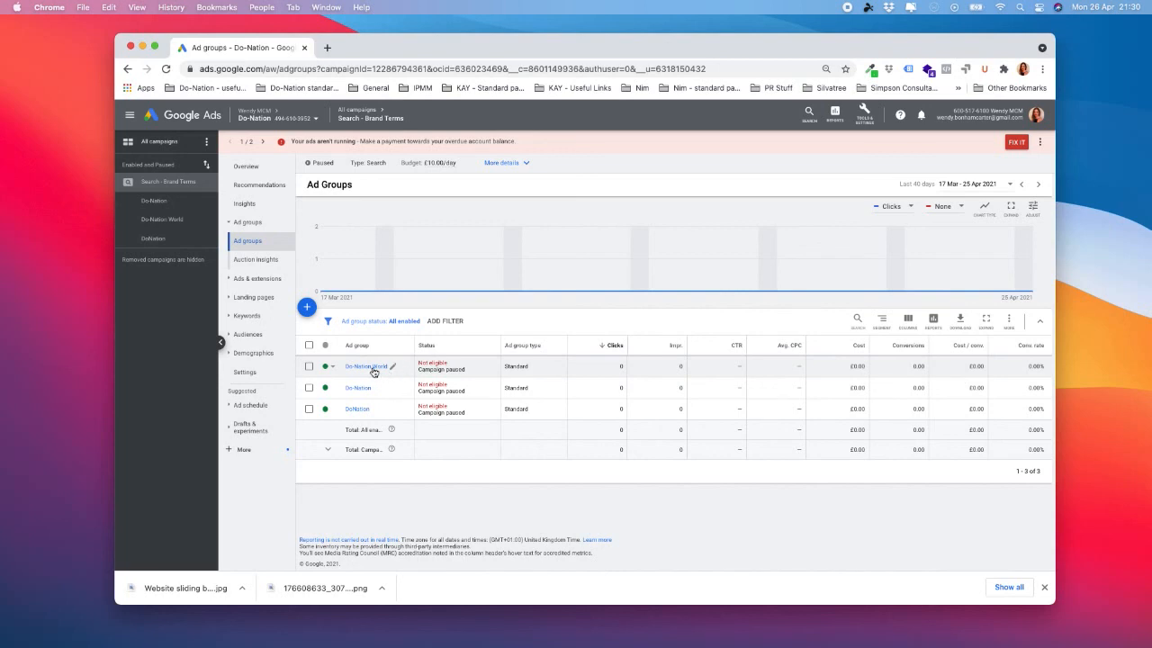
left_click(369, 368)
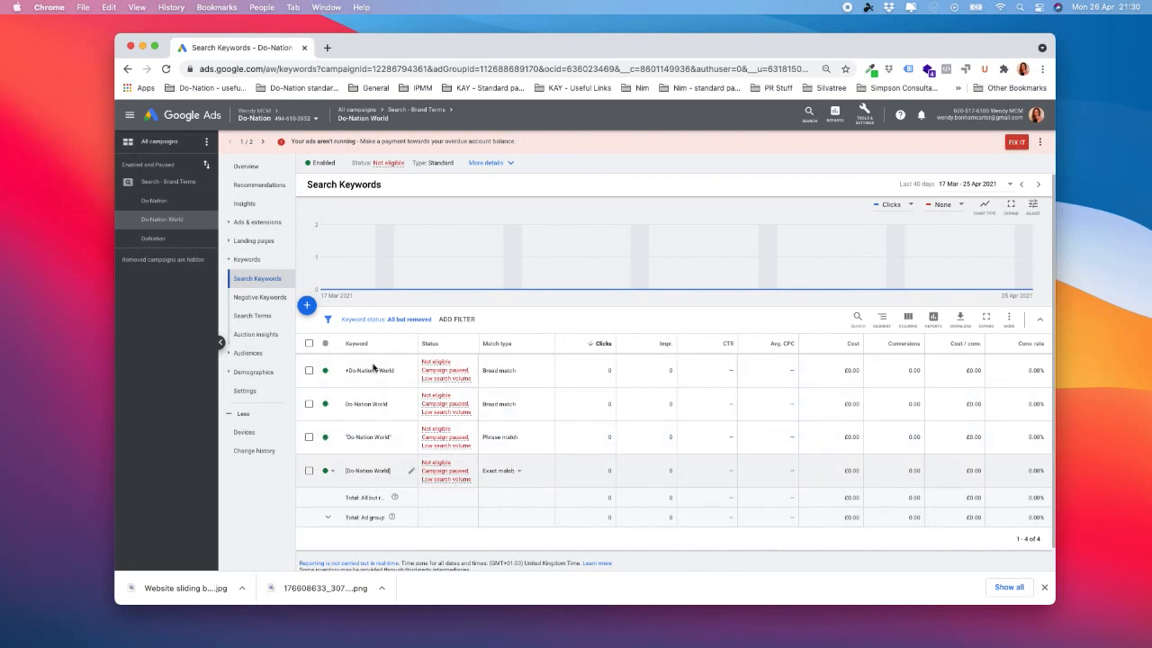
left_click(252, 222)
left_click(248, 242)
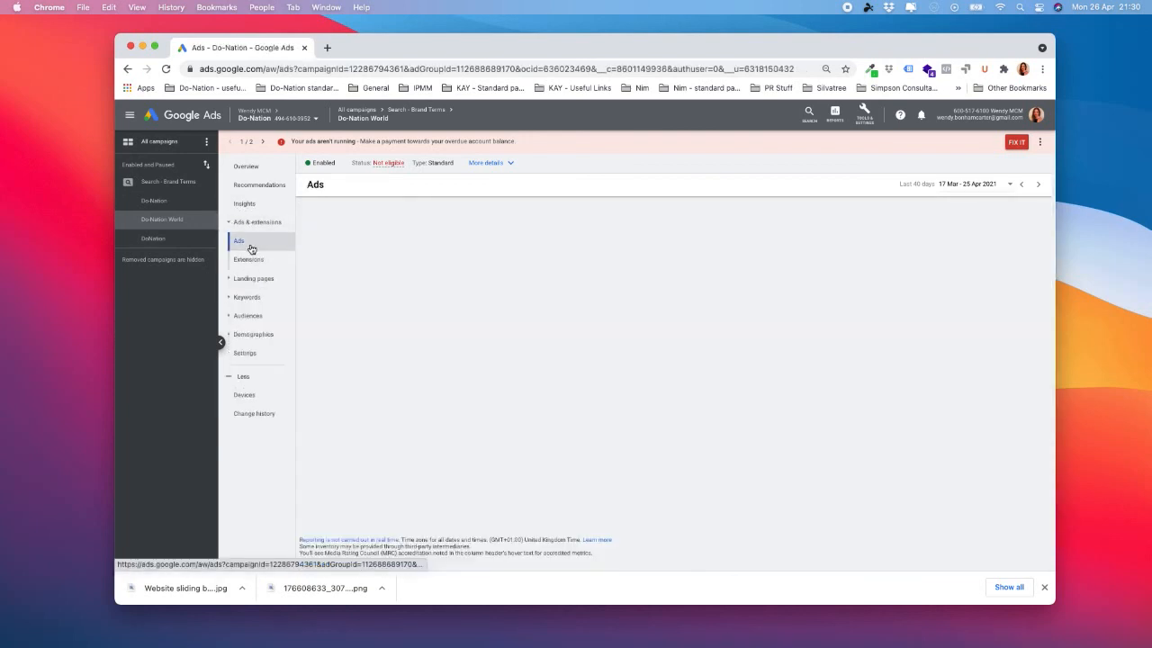